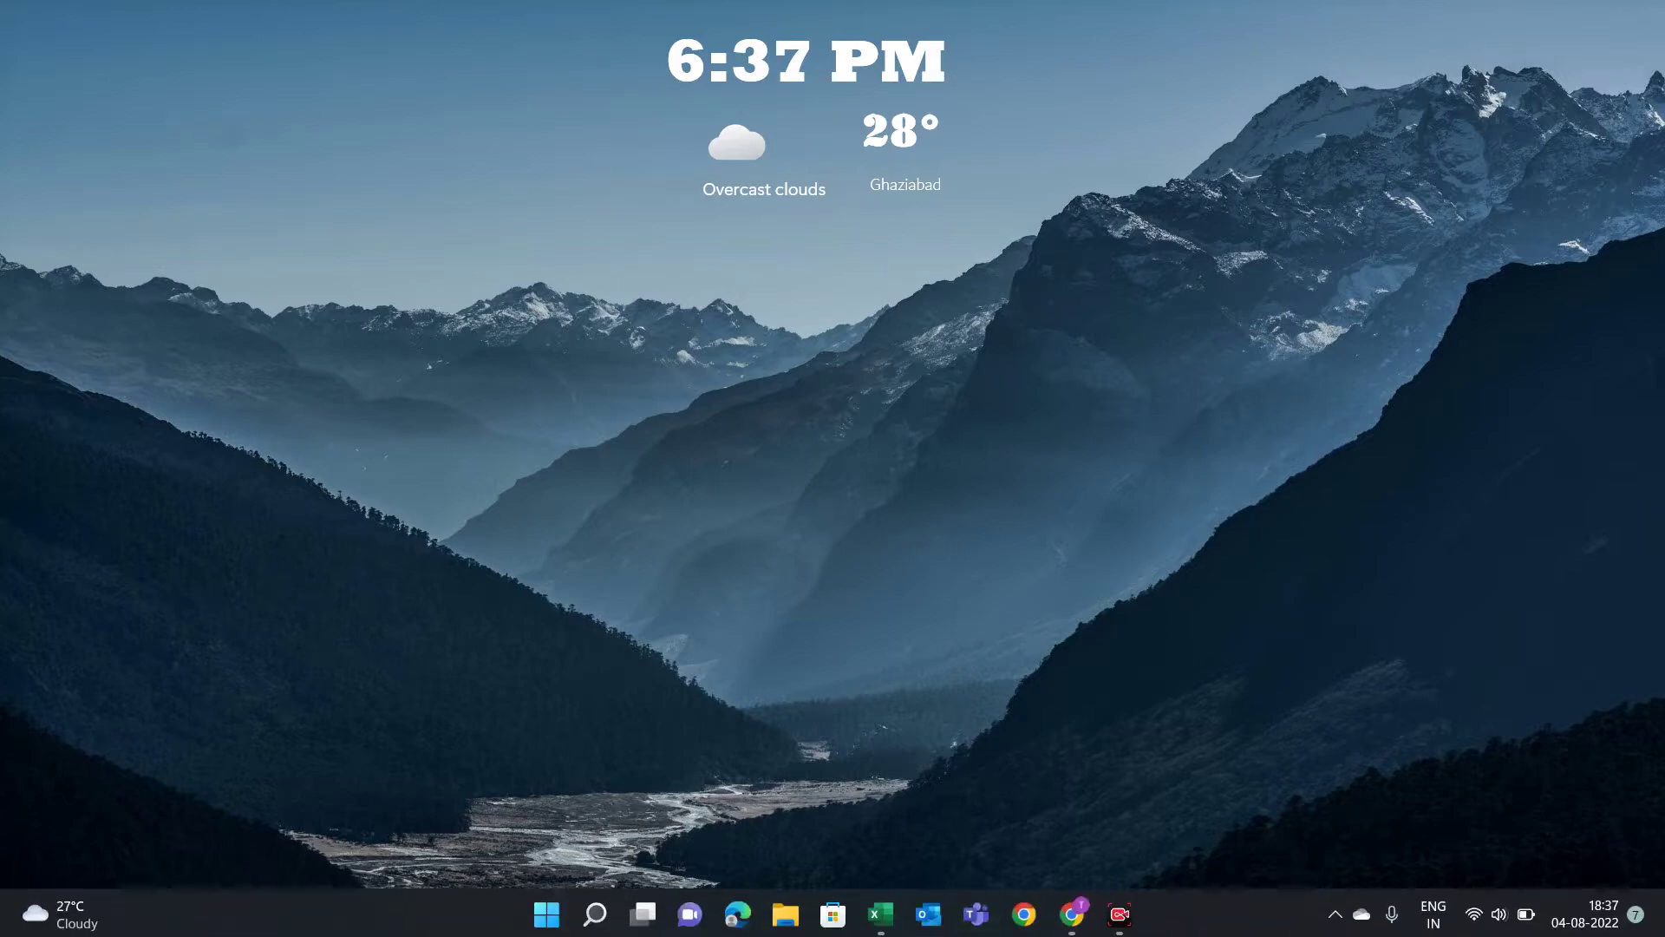
Step: Start a new single catalog in the Meesho supplier panel in Chrome and expand the Men Fashion category
{"action": "left_click", "coordinate": [1072, 910]}
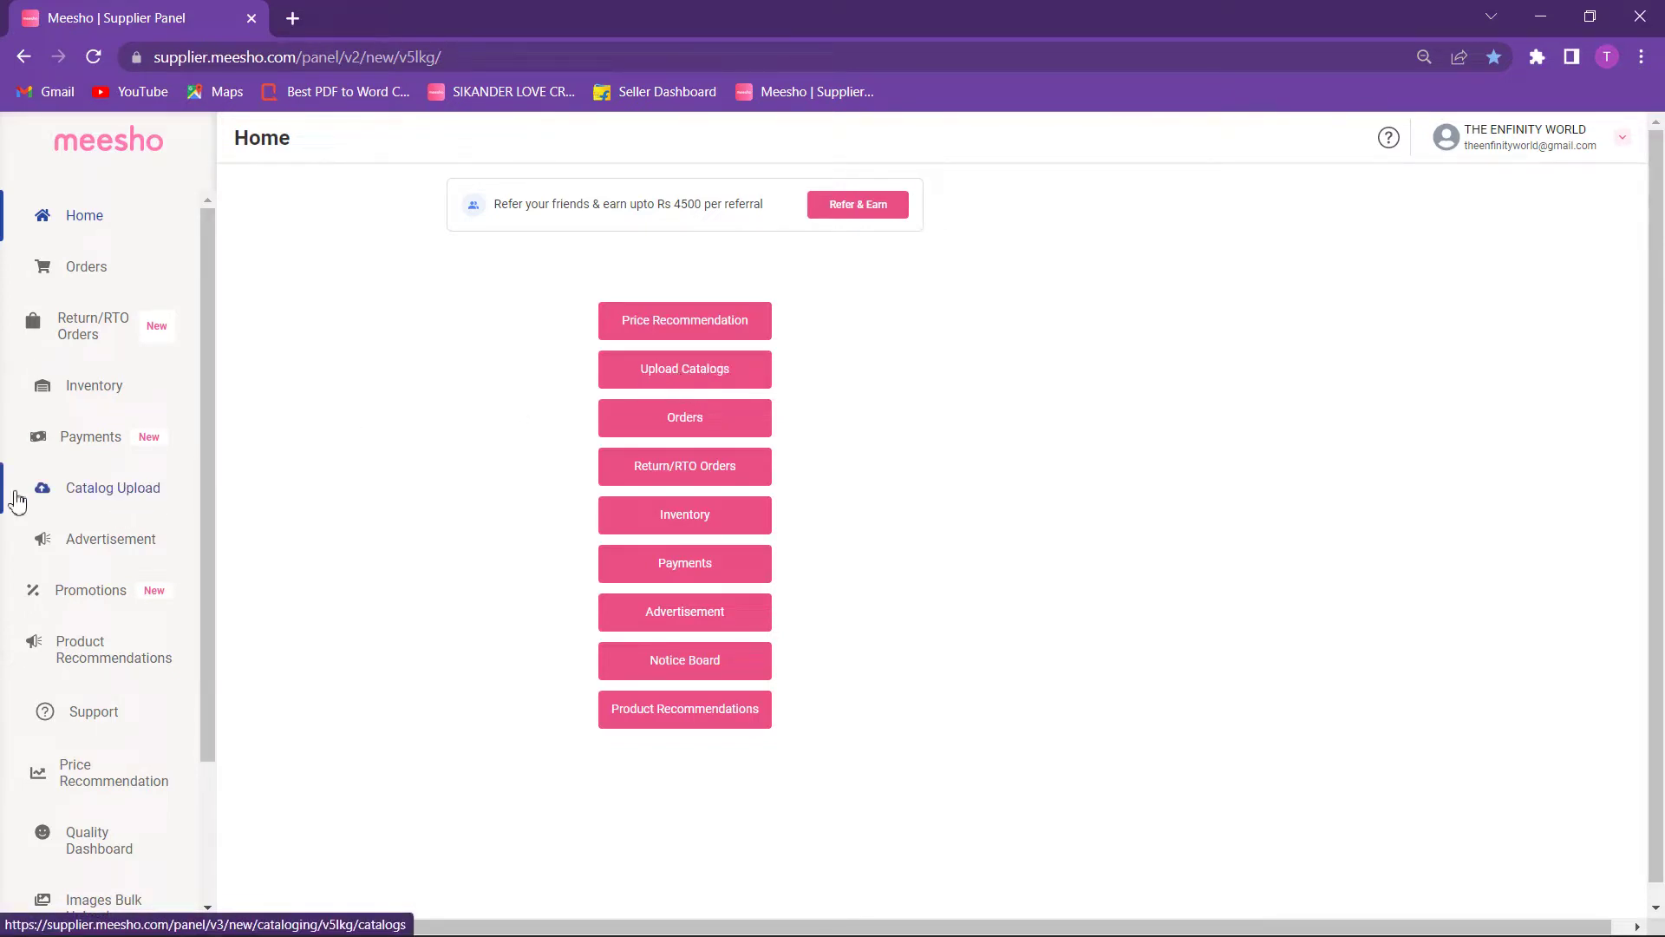
{"action": "left_click", "coordinate": [685, 370]}
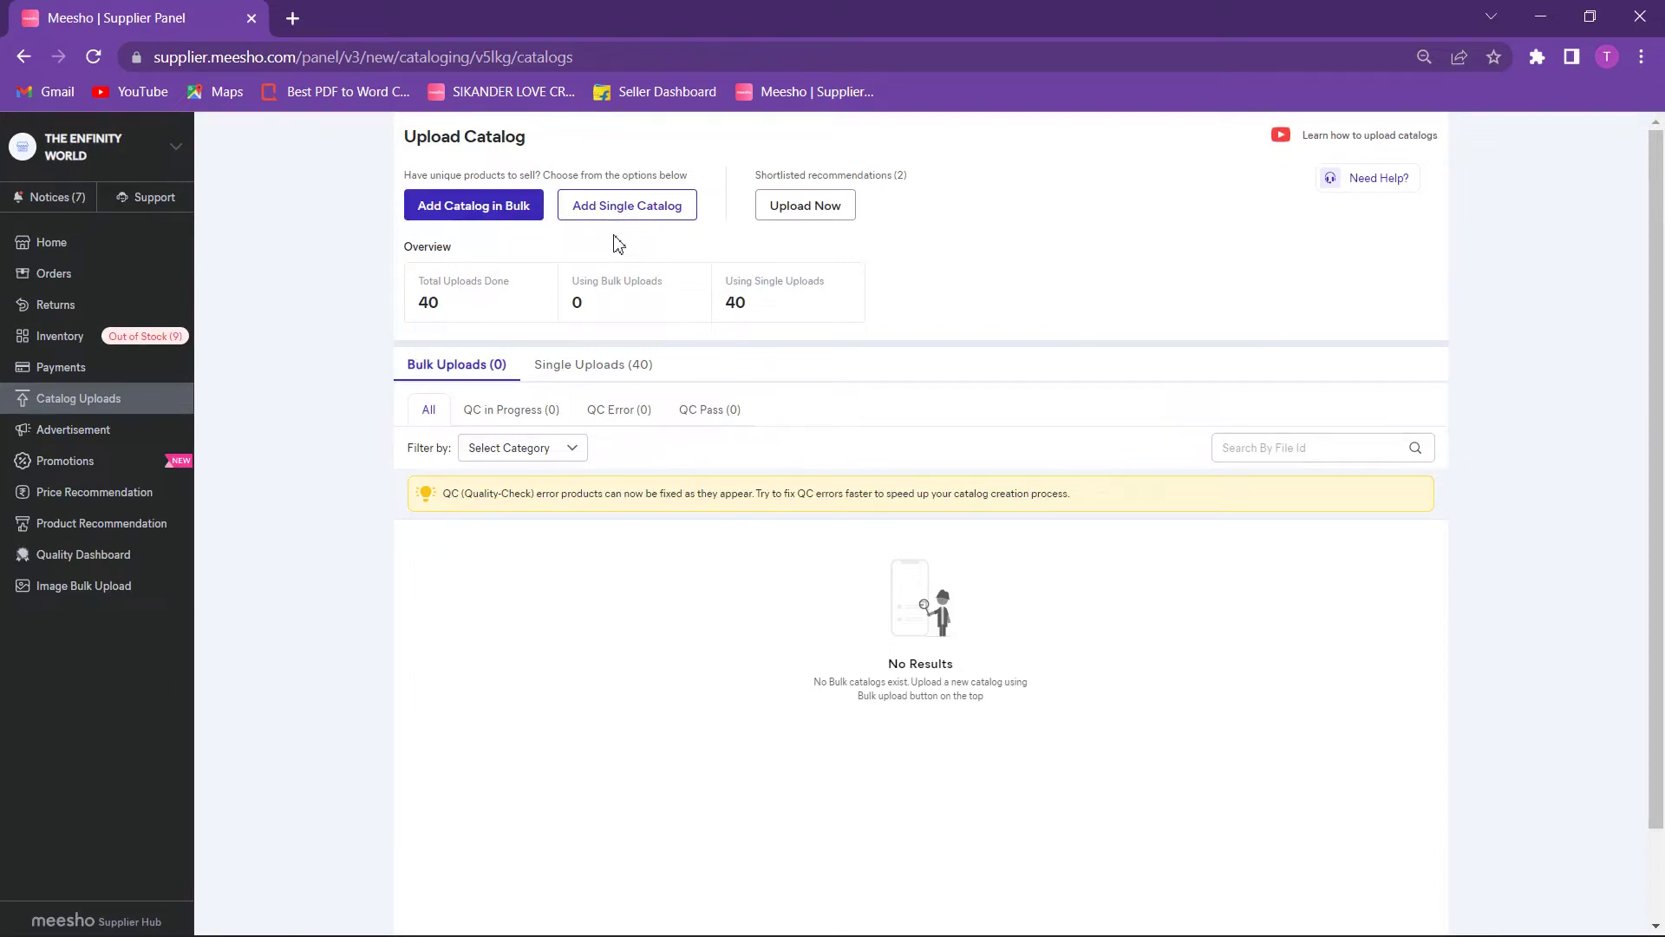
{"action": "left_click", "coordinate": [617, 207]}
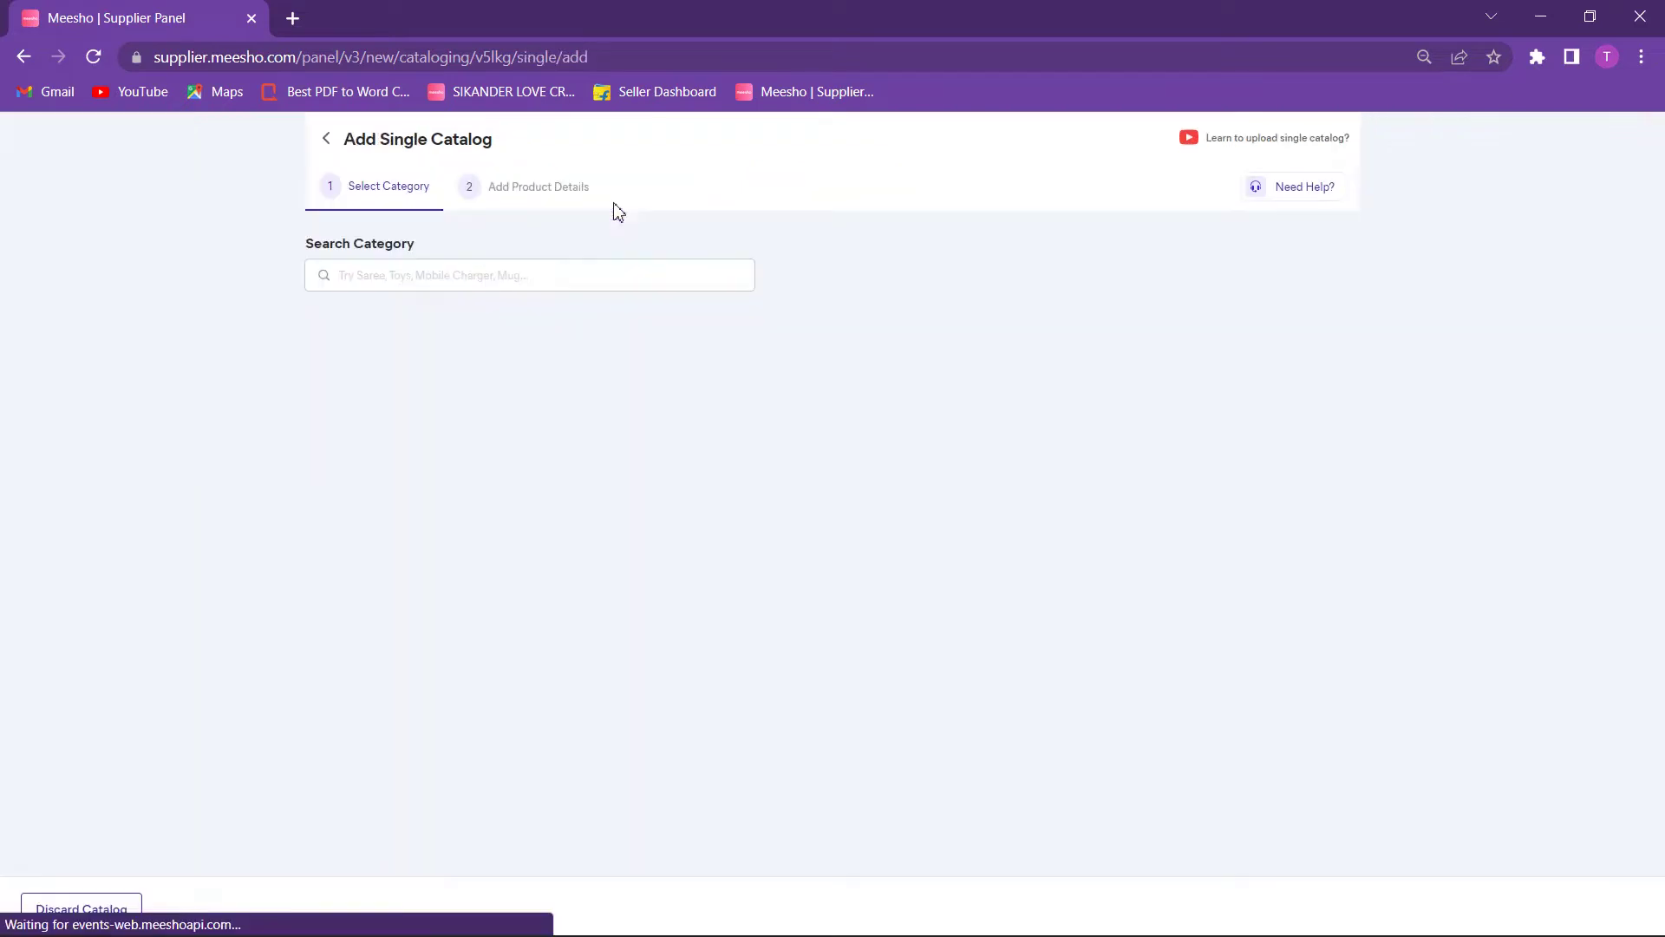
{"action": "left_click", "coordinate": [570, 273]}
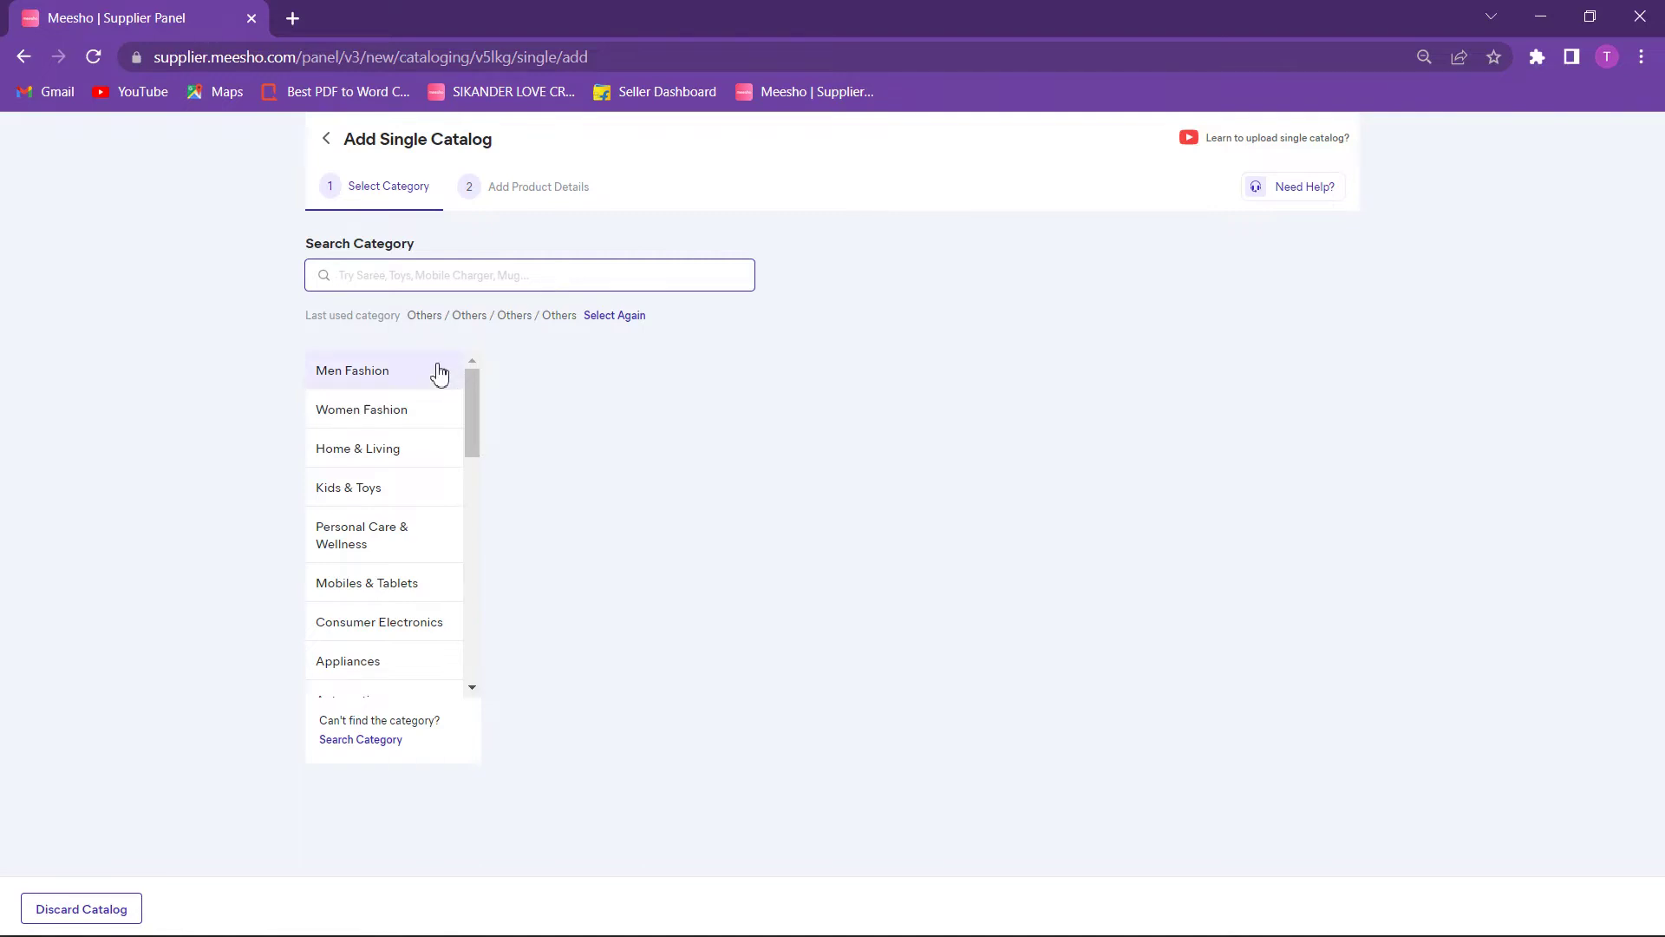
{"action": "left_click", "coordinate": [390, 382]}
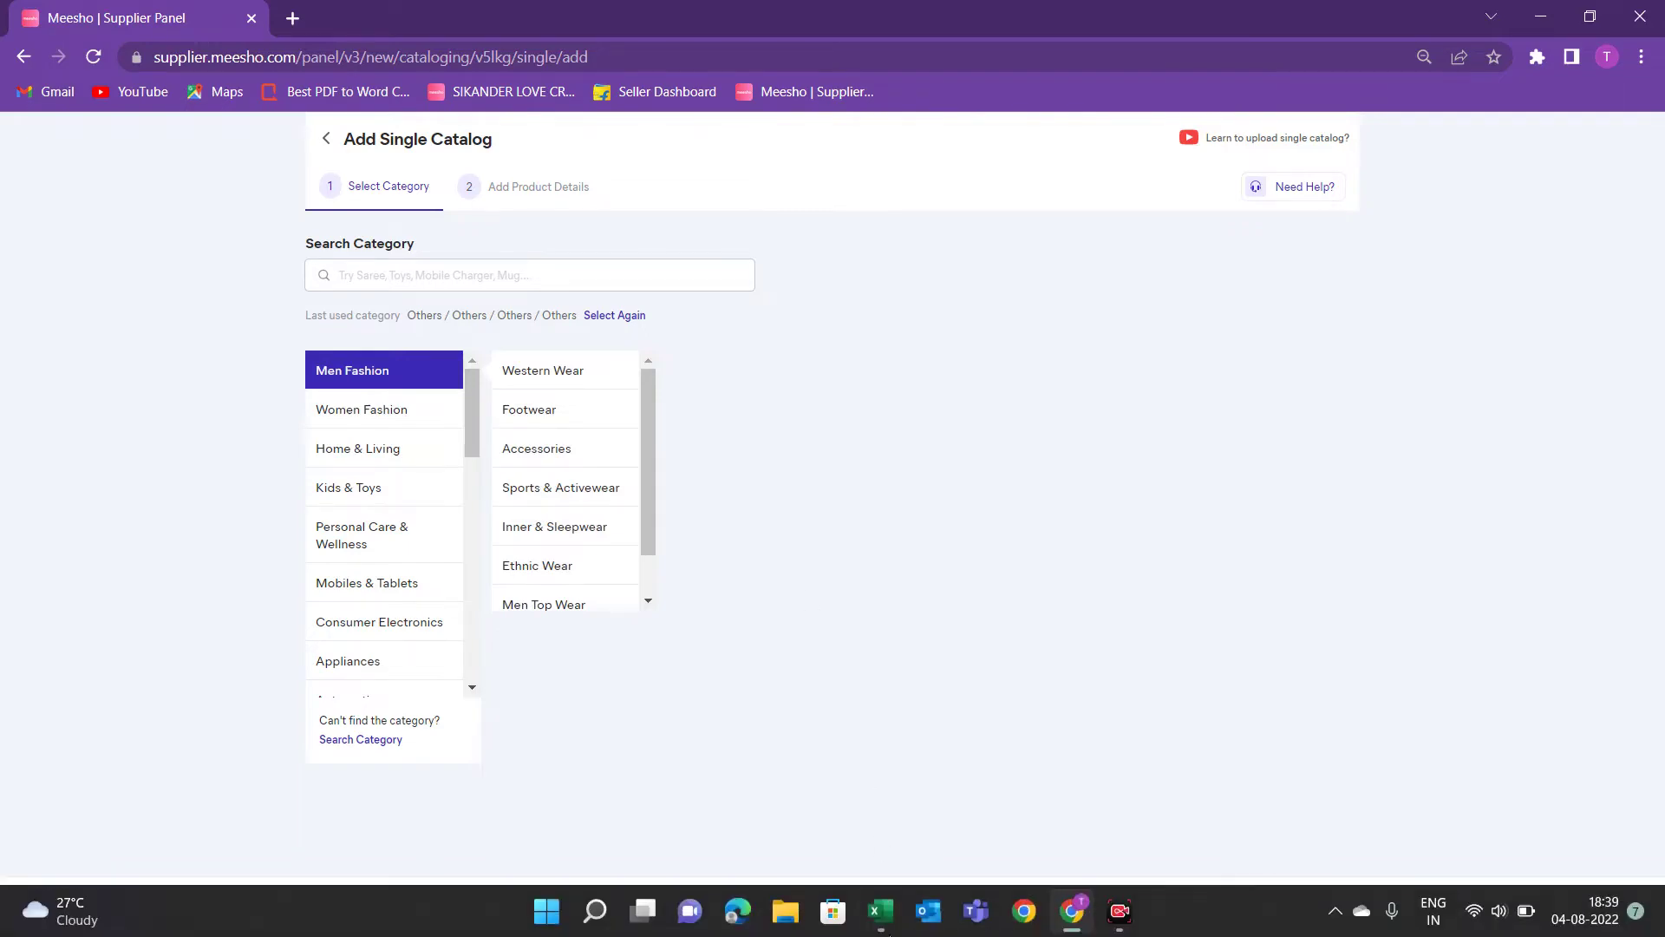
Step: Switch to the Excel workbook and copy "Glass Wiper" out of the product name in cell A2
{"action": "left_click", "coordinate": [880, 911]}
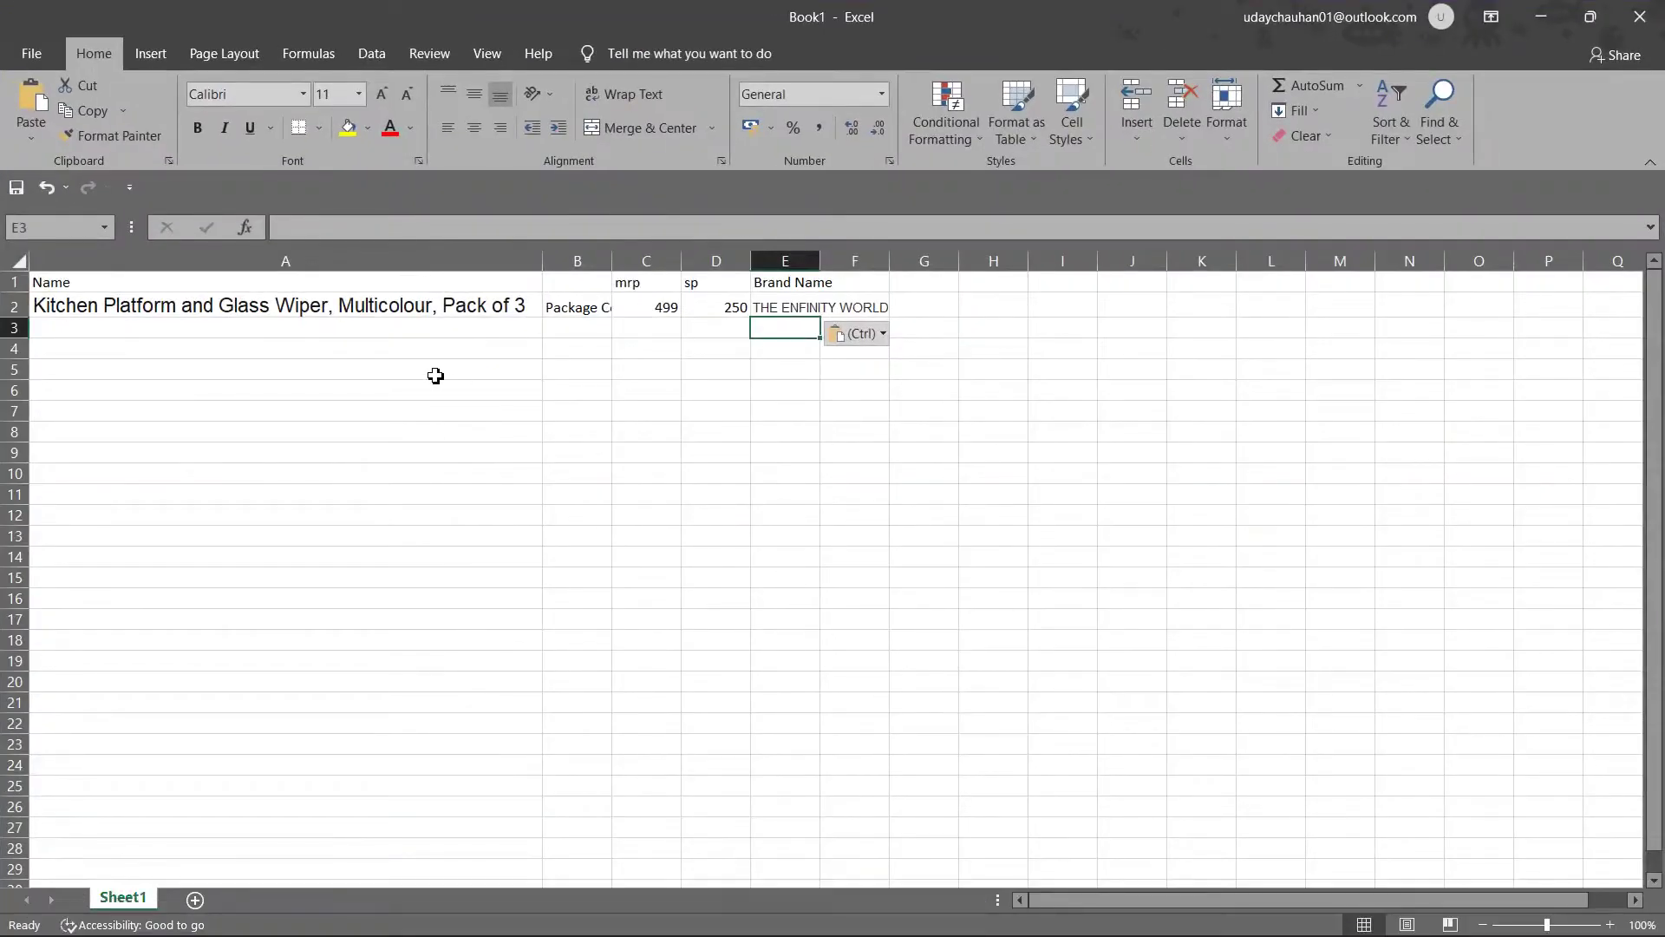
{"action": "left_click", "coordinate": [256, 312]}
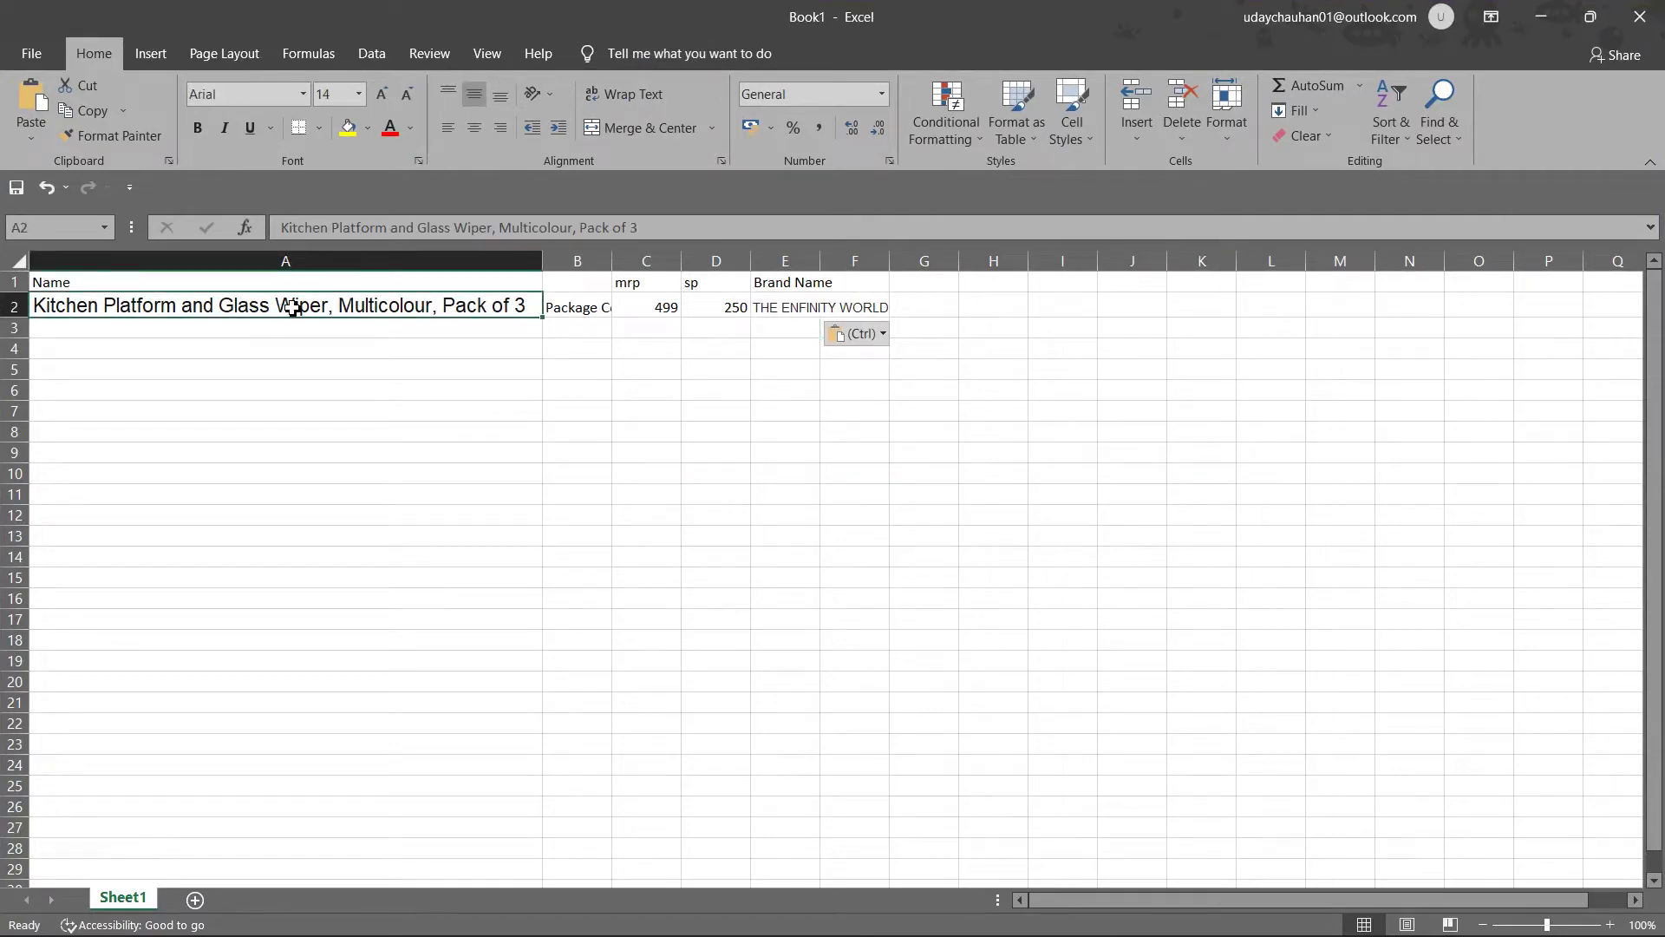
{"action": "left_click_drag", "start_coordinate": [417, 228], "coordinate": [495, 242]}
{"action": "key", "text": "ctrl+c"}
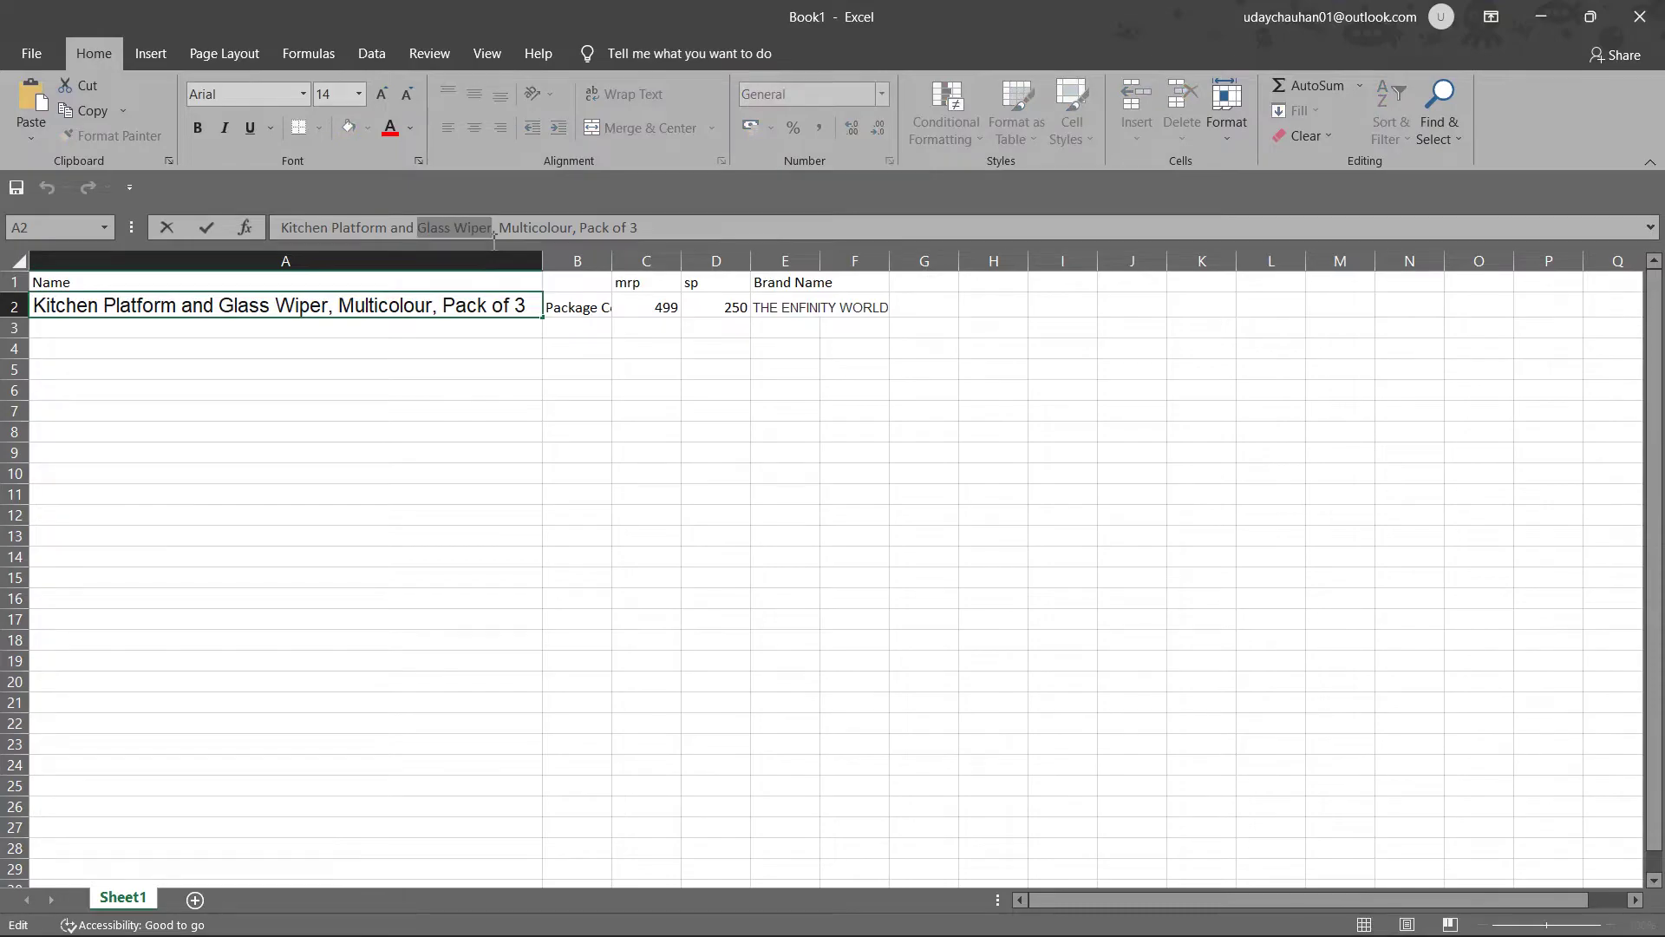
Step: Back in Chrome, search the catalog categories for the copied "Glass Wiper" and choose Wiper in Home & Kitchen
{"action": "key", "text": "alt+Tab"}
{"action": "left_click", "coordinate": [480, 267]}
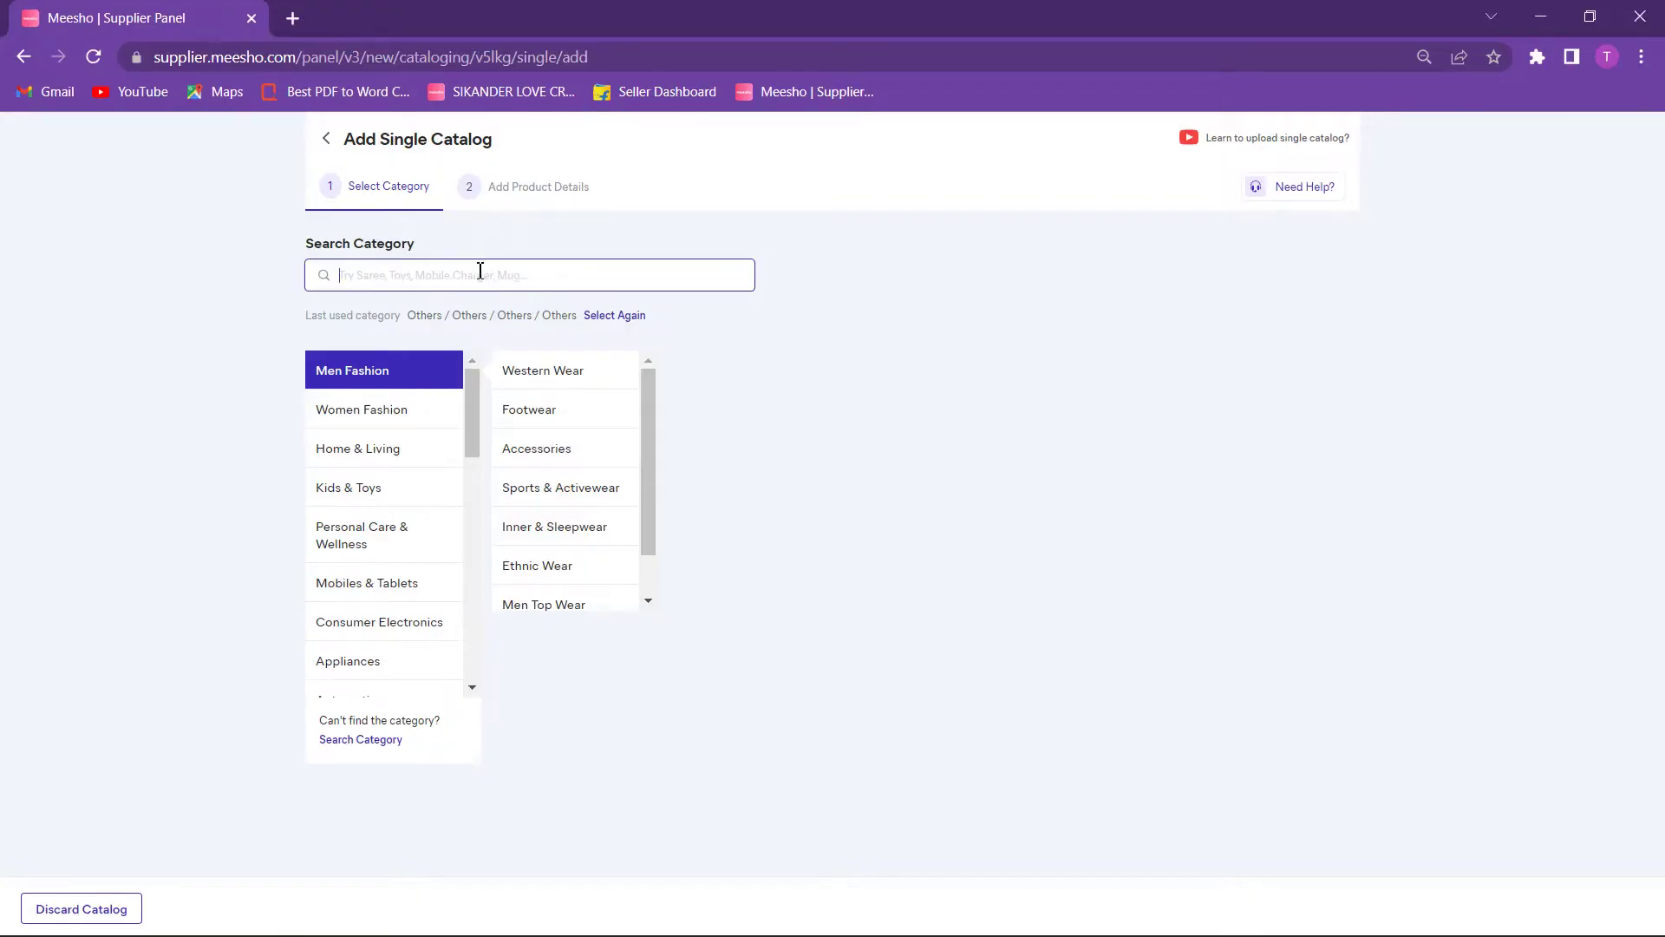
{"action": "key", "text": "ctrl+v"}
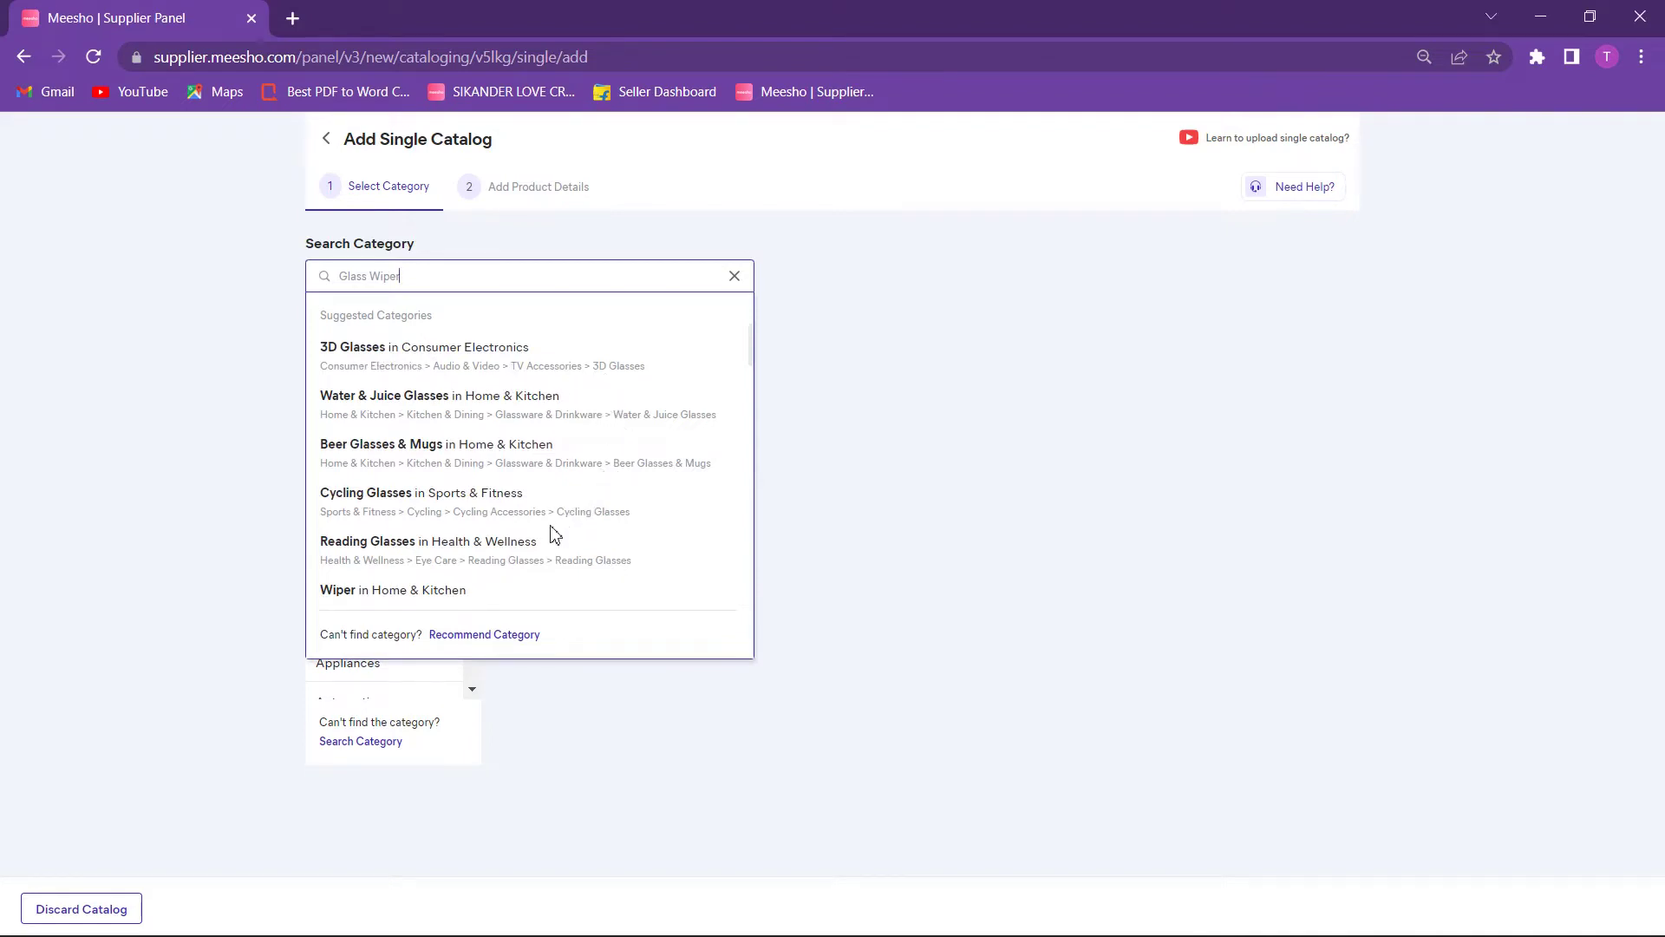
{"action": "scroll", "coordinate": [555, 533], "scroll_direction": "down", "scroll_amount": 1}
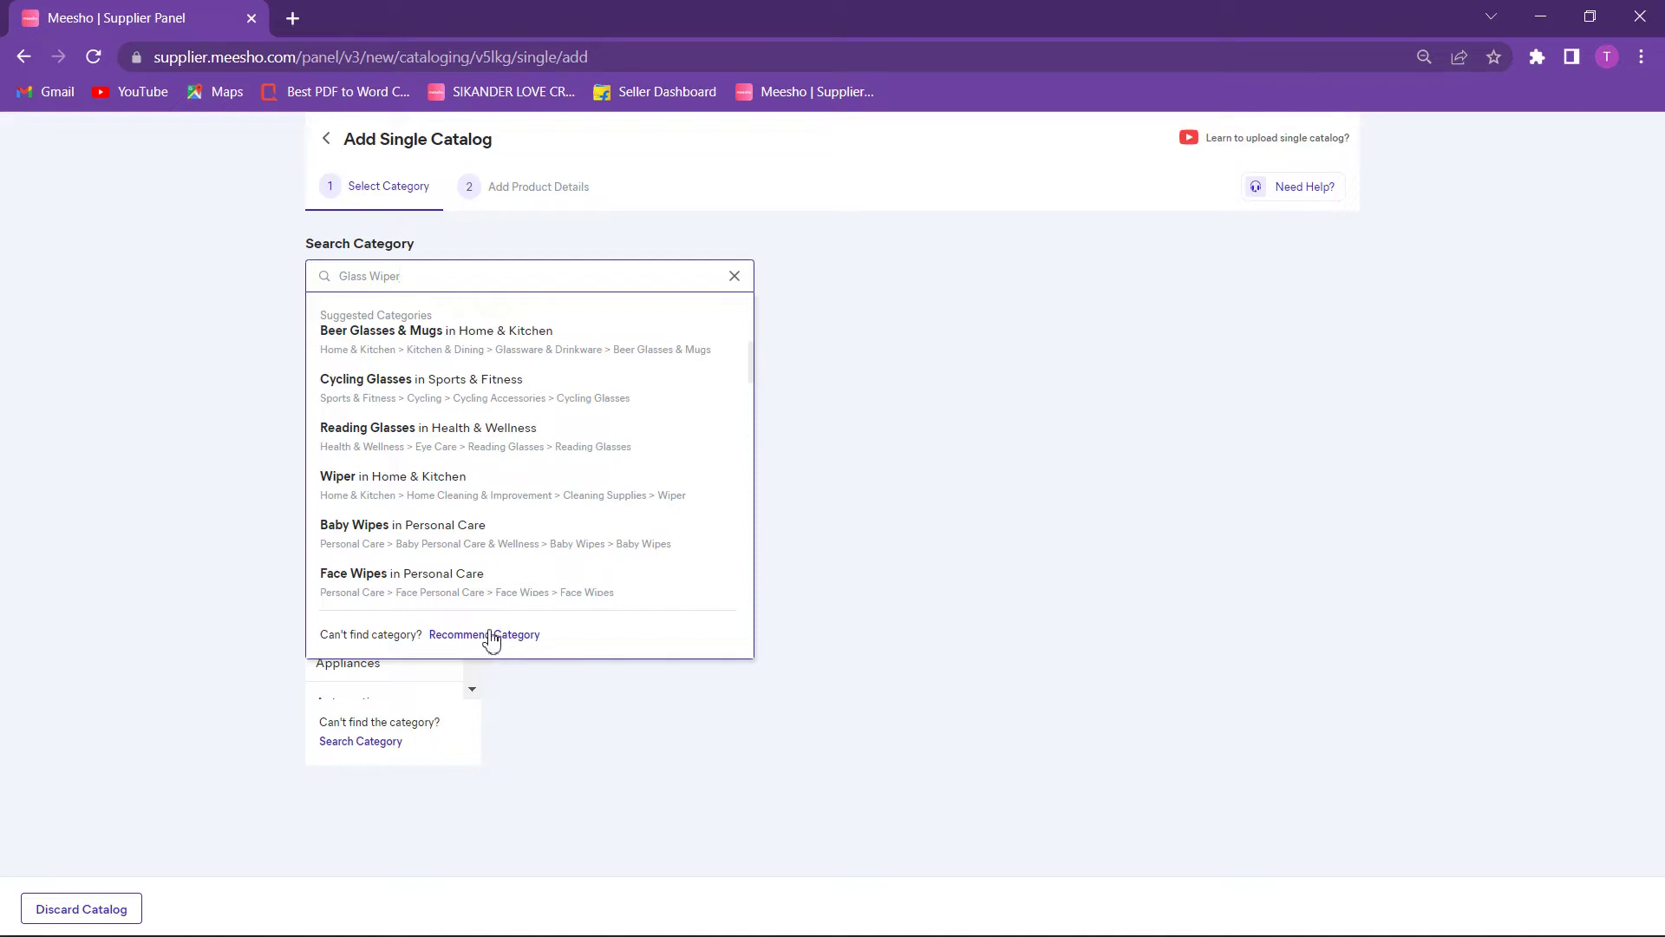
{"action": "left_click", "coordinate": [446, 492]}
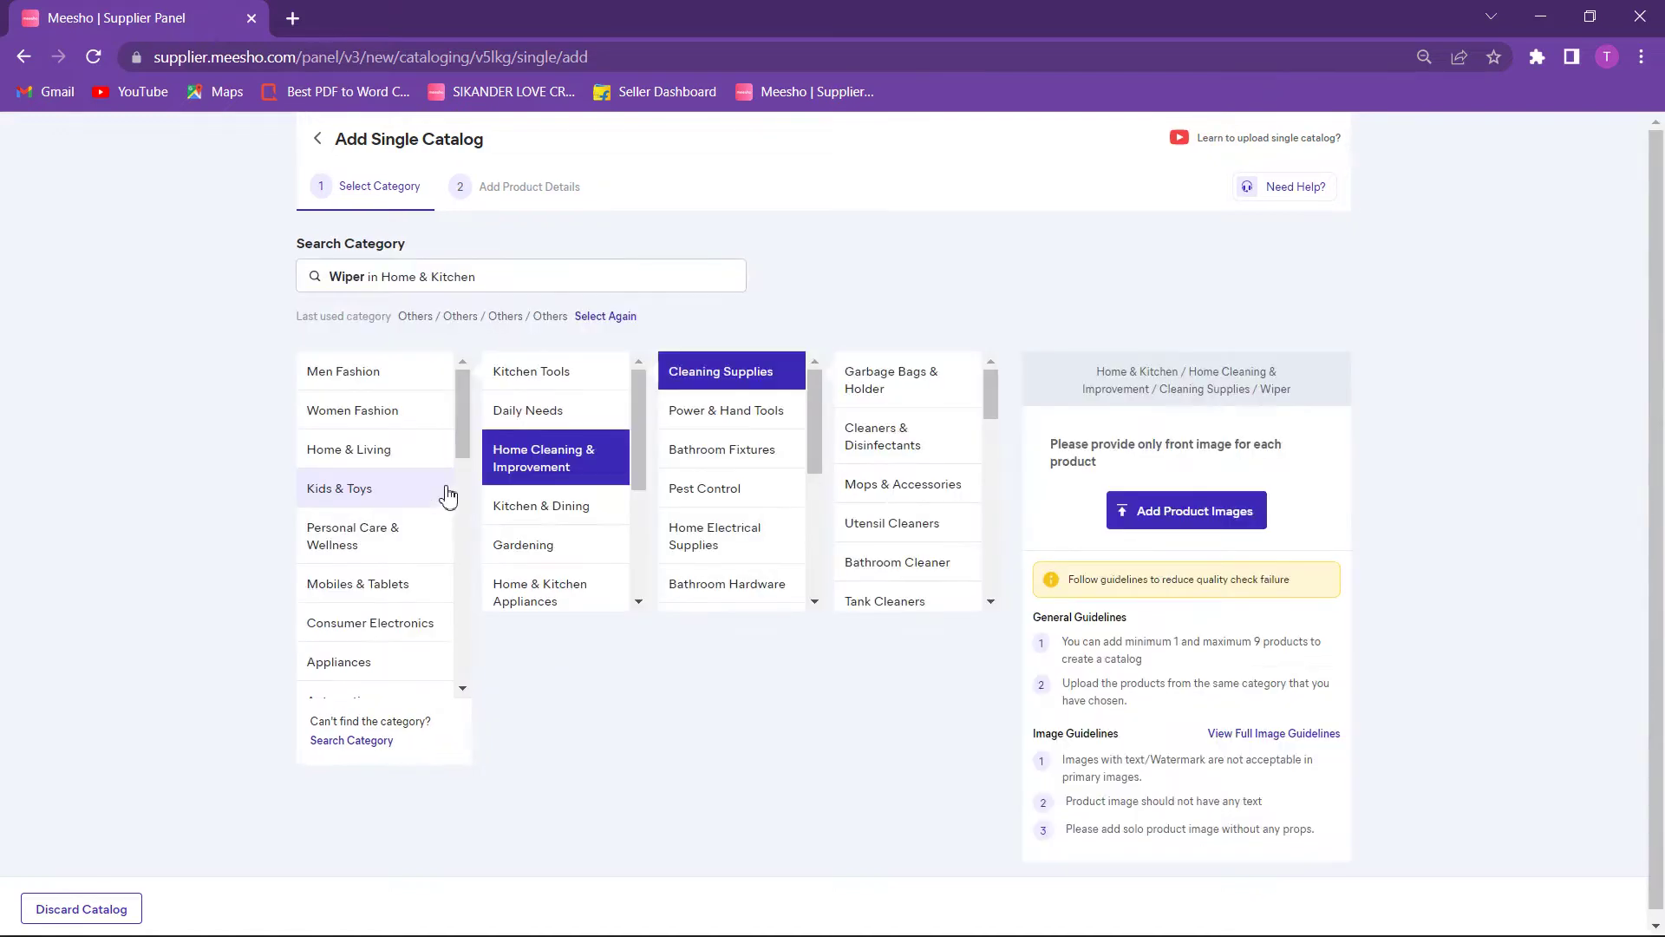
Step: Add front image 51p6uWc0xKS._SL1500_ from the Desktop's air pump > wiper folder and continue to the product details
{"action": "left_click", "coordinate": [1193, 519]}
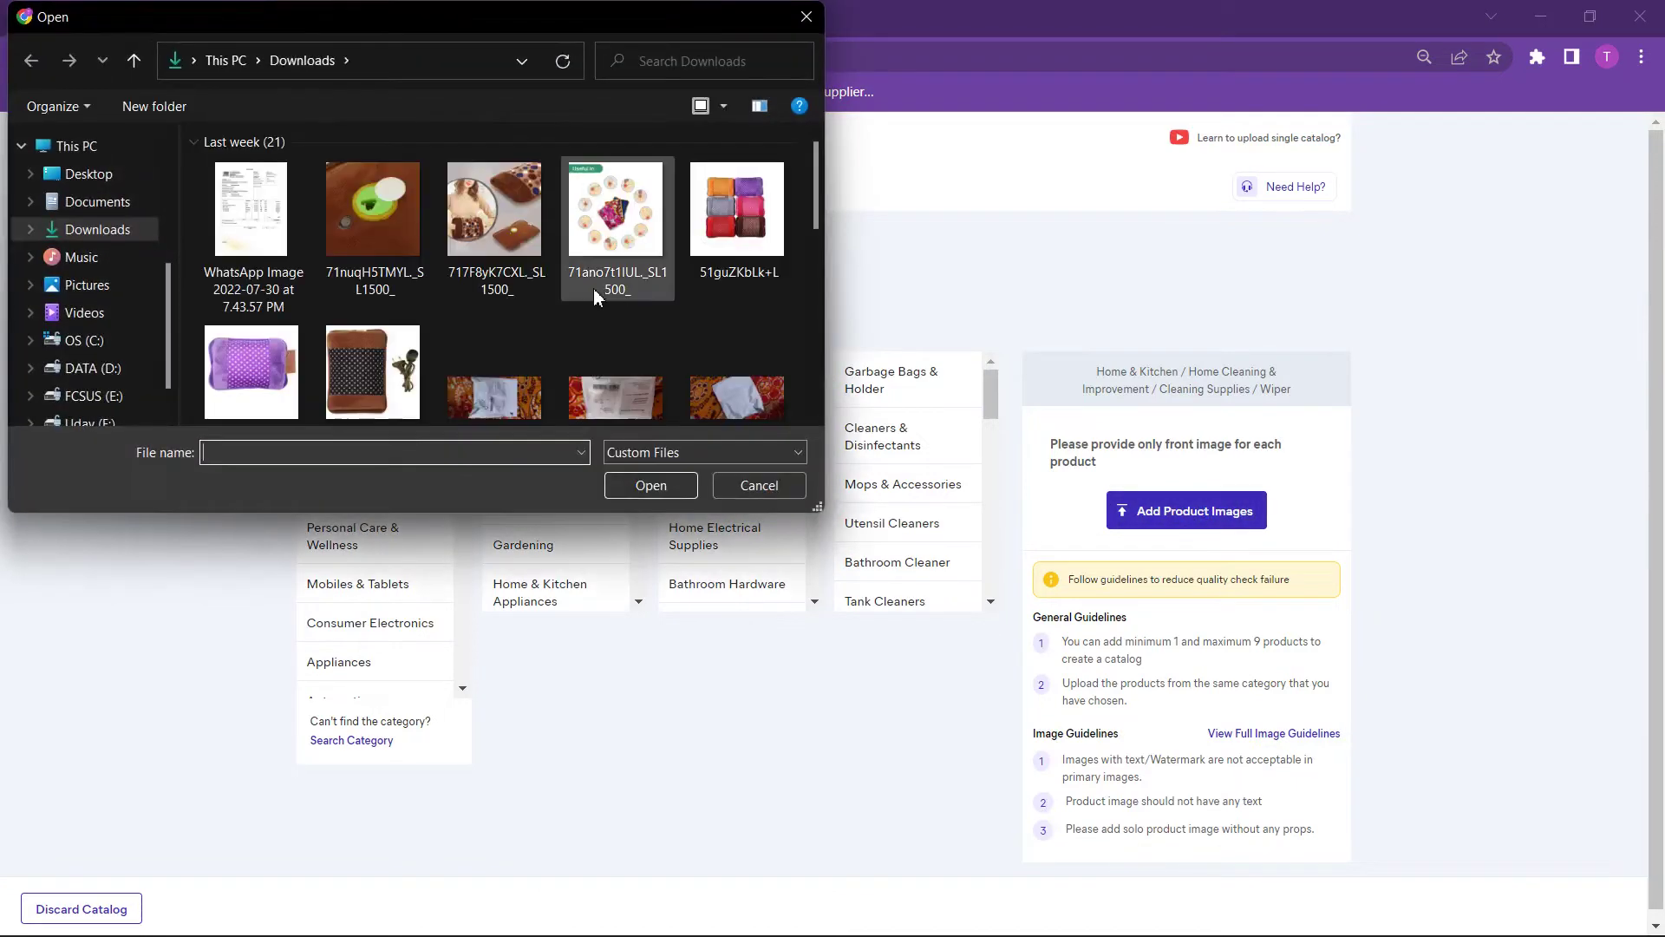
{"action": "left_click", "coordinate": [225, 61]}
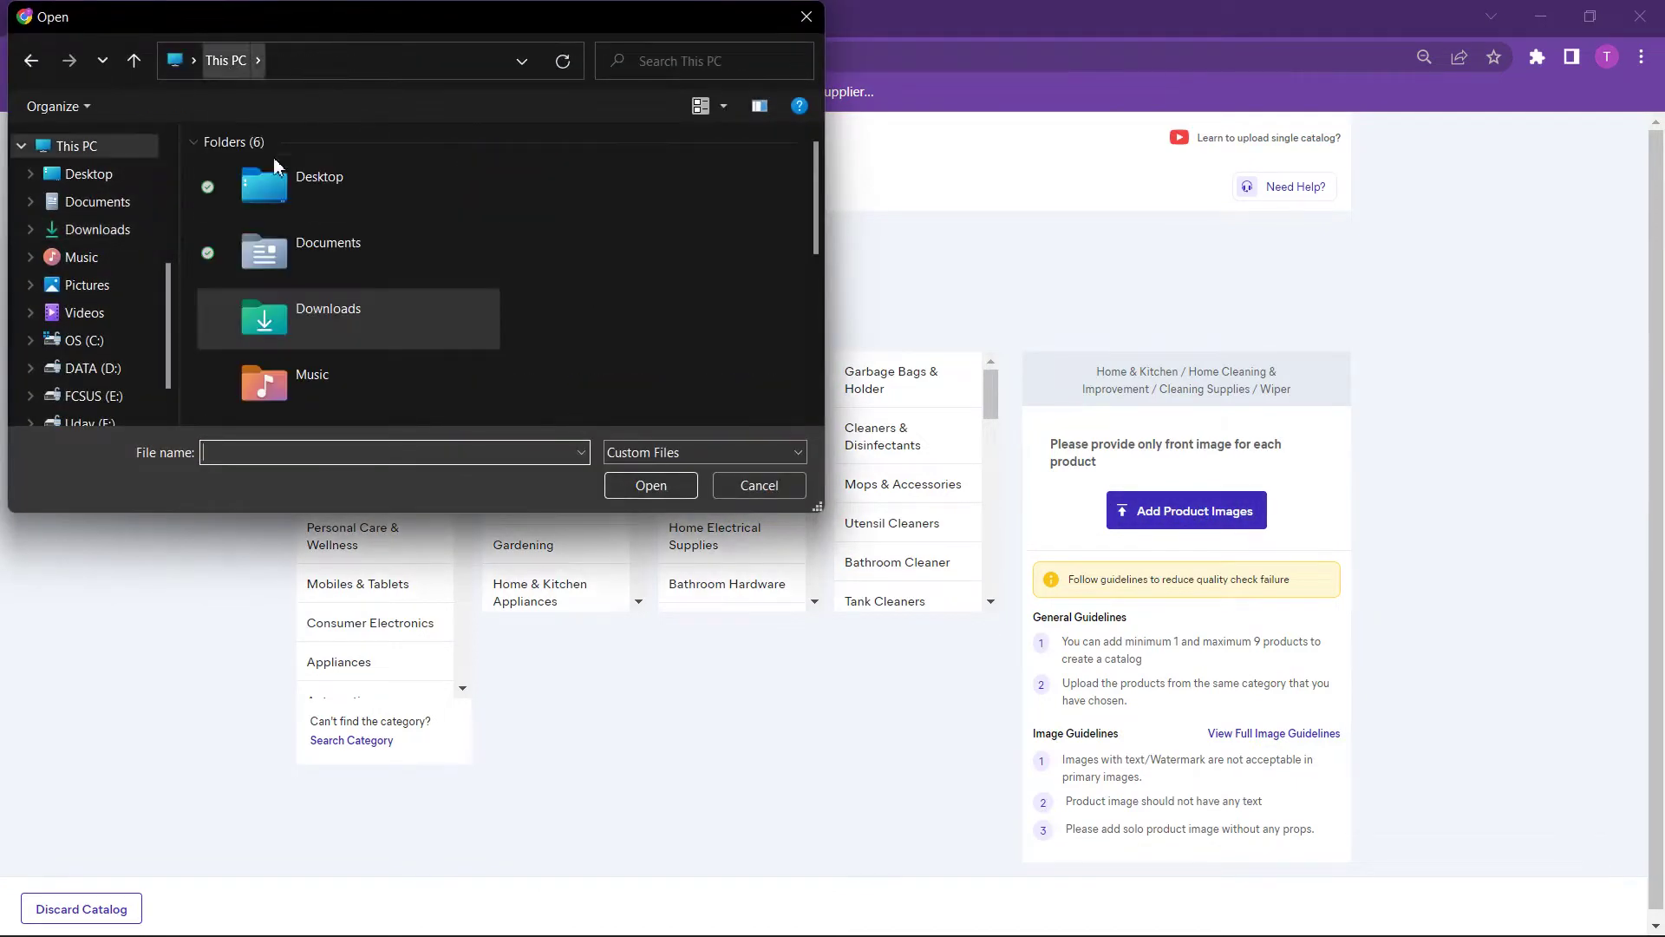
{"action": "left_click", "coordinate": [90, 181]}
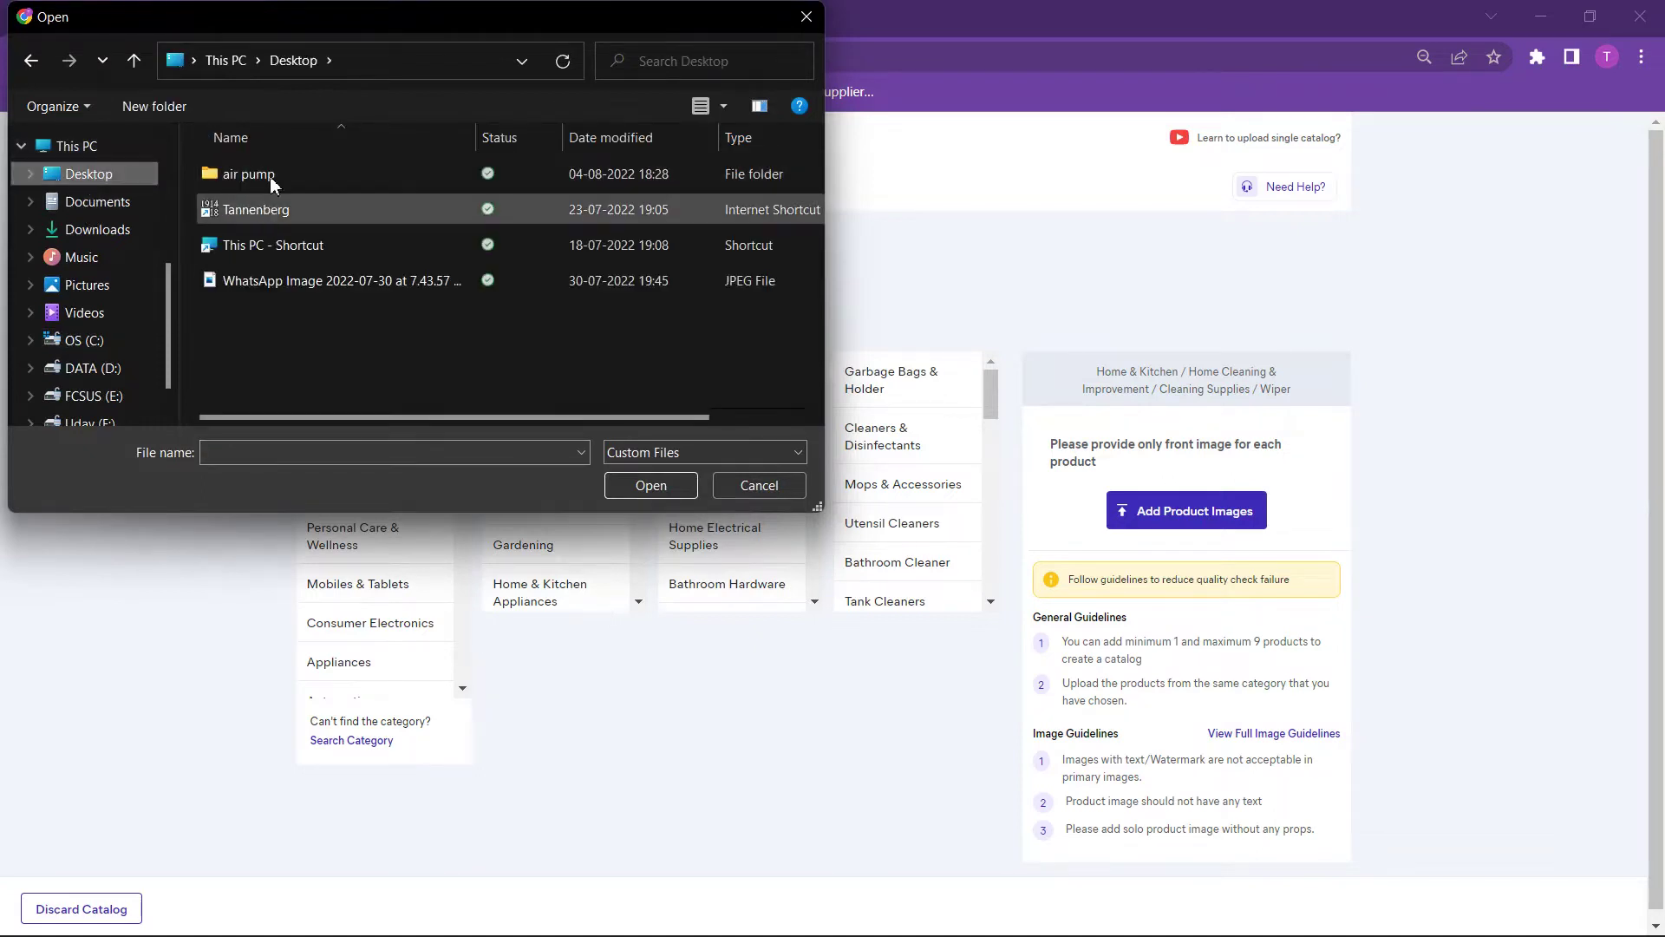
{"action": "double_click", "coordinate": [269, 174]}
{"action": "double_click", "coordinate": [455, 193]}
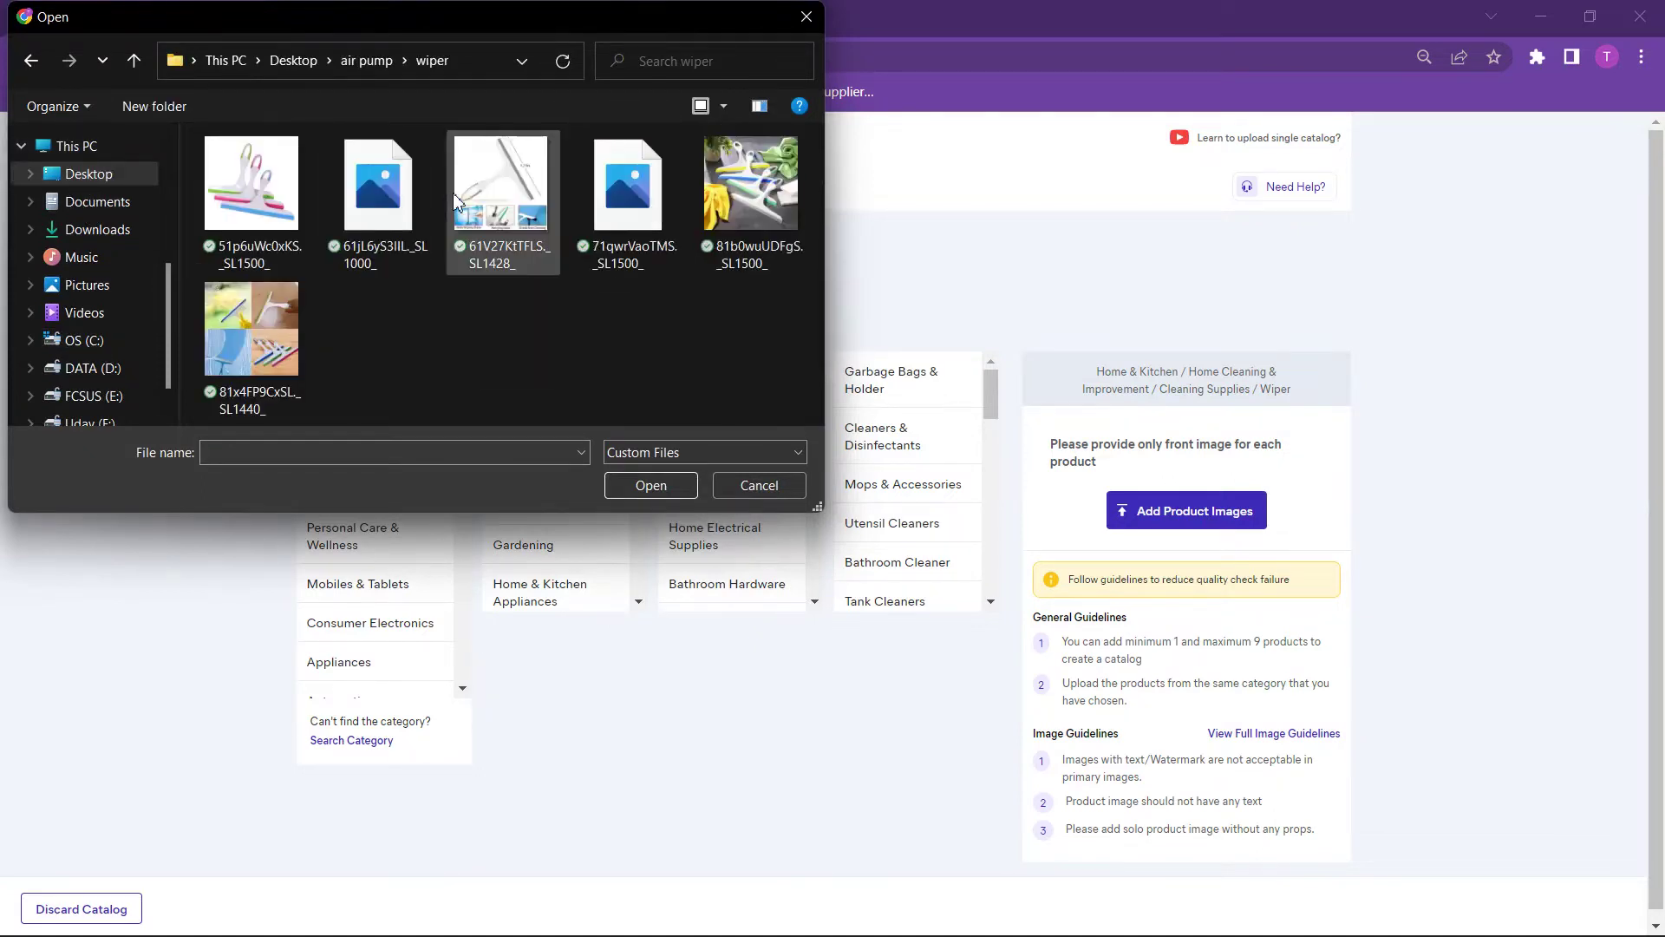
{"action": "double_click", "coordinate": [280, 207]}
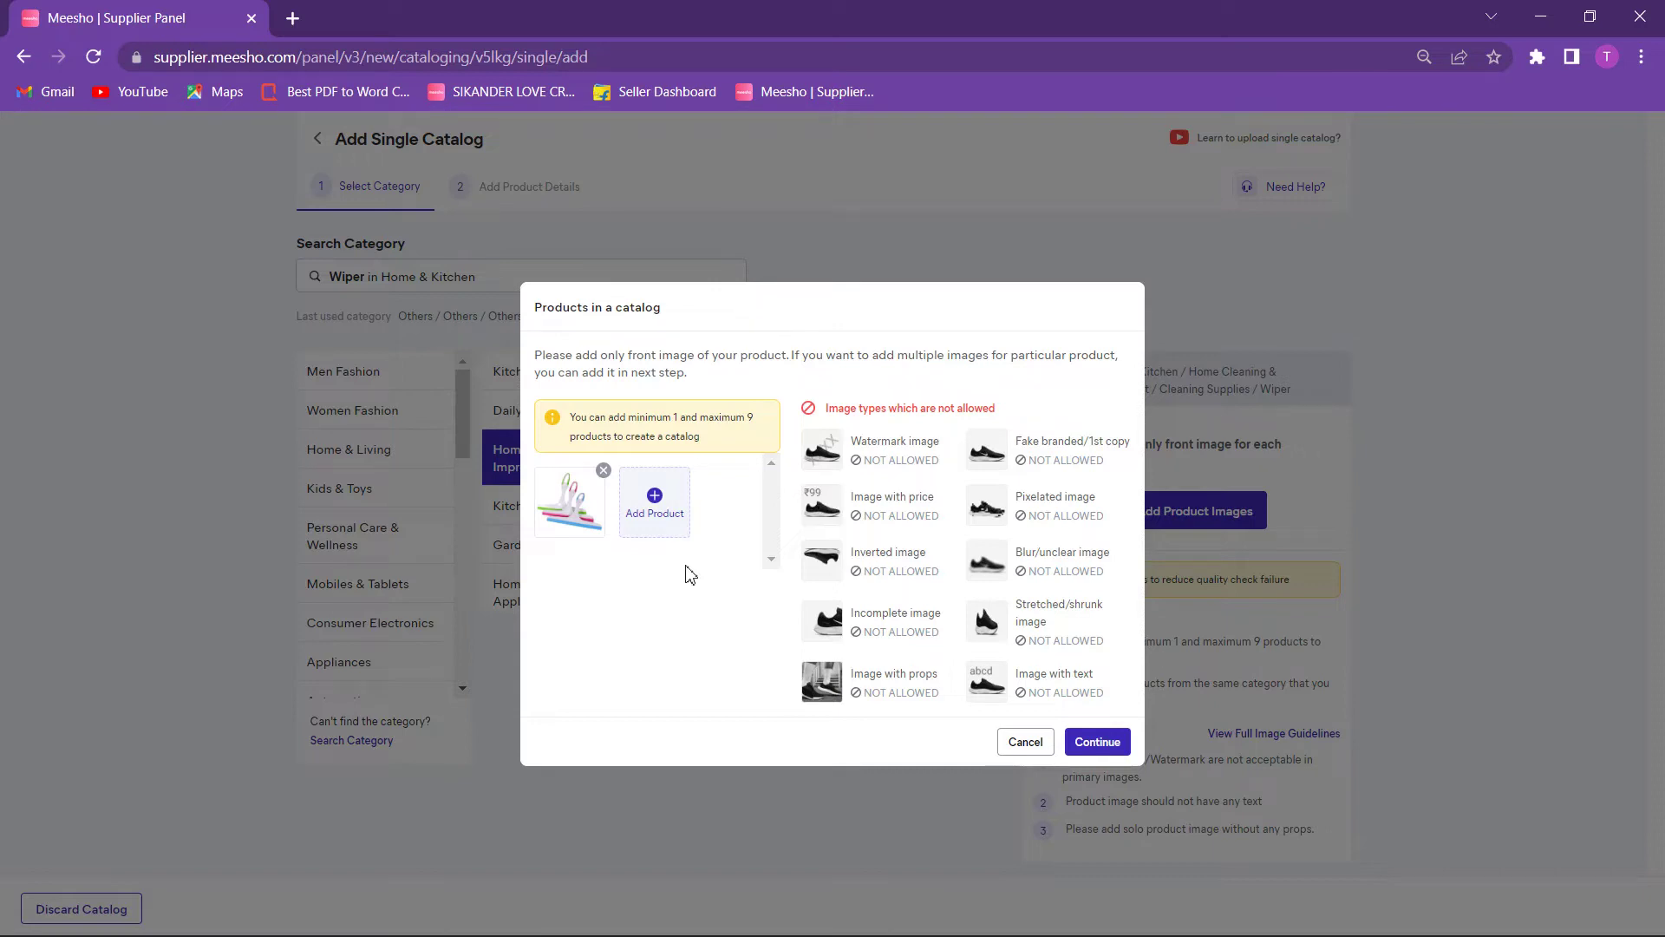
{"action": "left_click", "coordinate": [1099, 744]}
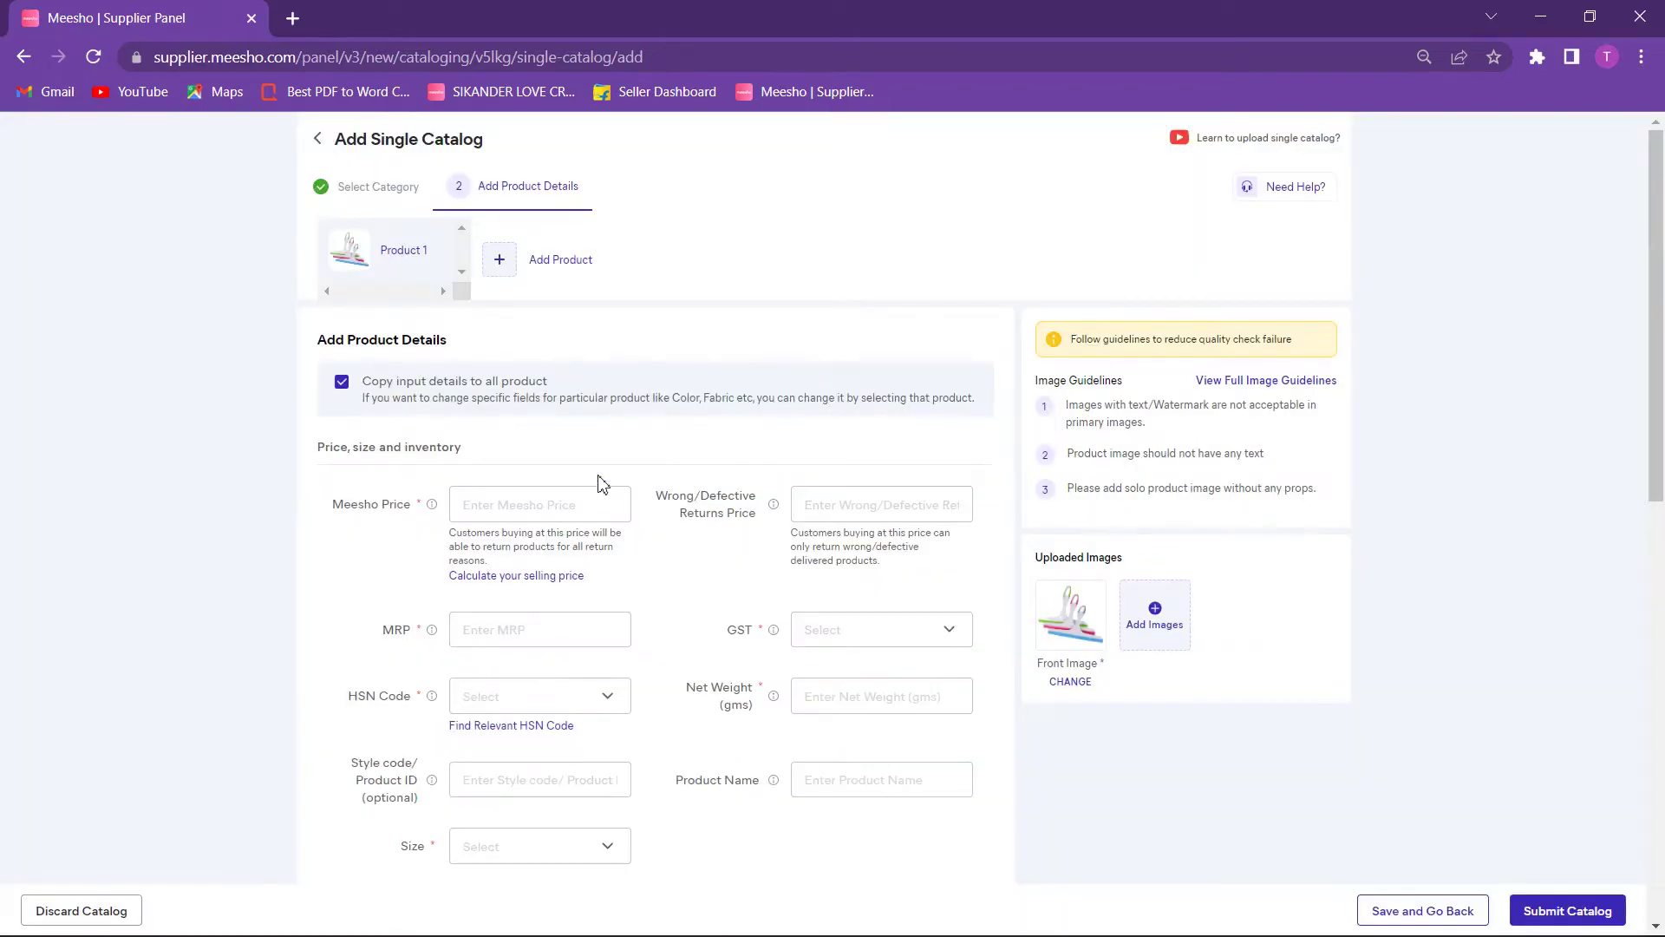
Step: Set the Meesho Price to 250 and the MRP to 499, keeping the suggested wrong/defective returns price
{"action": "scroll", "coordinate": [602, 484], "scroll_direction": "down", "scroll_amount": 1}
{"action": "key", "text": "XF86MonBrightnessUp"}
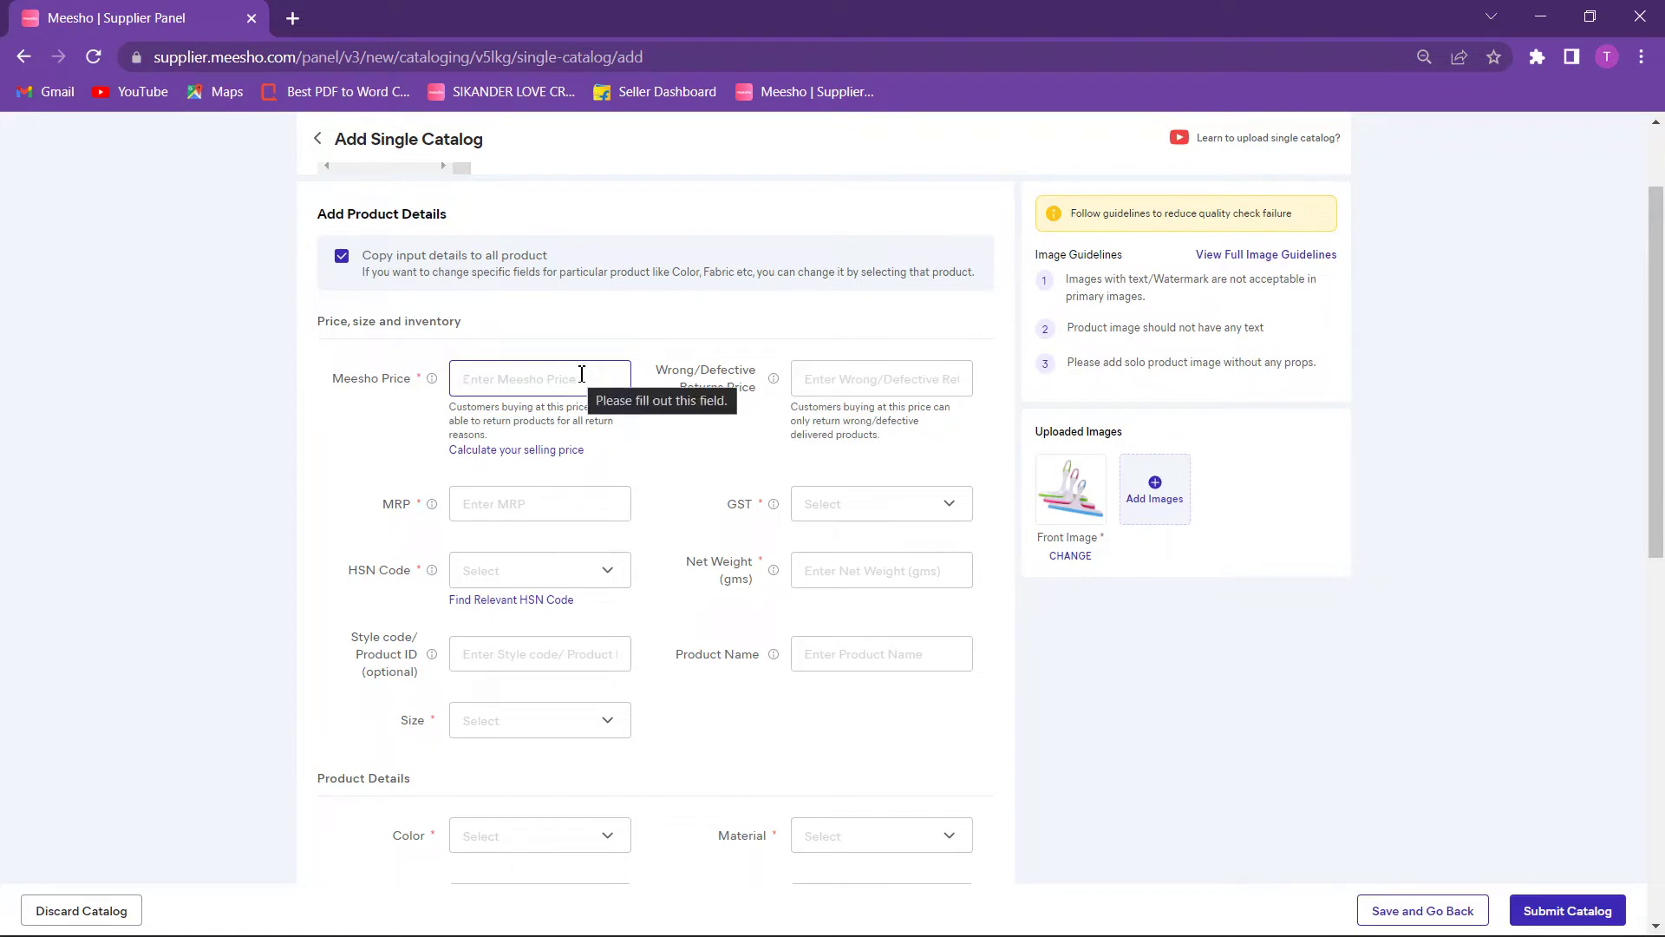
{"action": "type", "text": "250"}
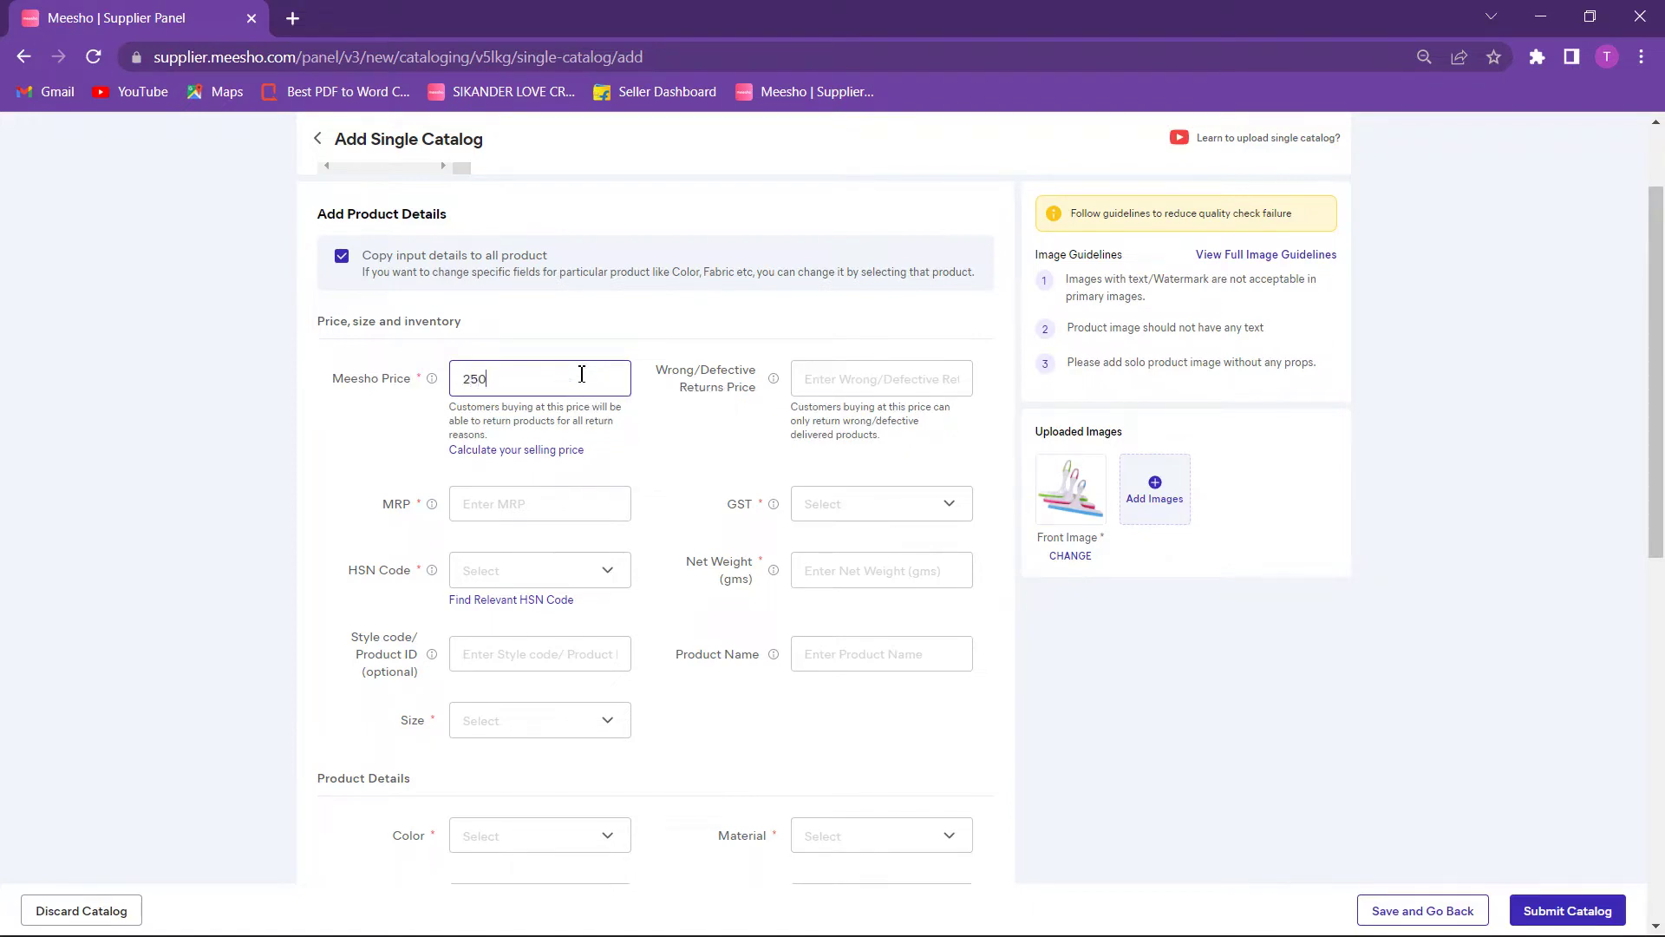
{"action": "key", "text": "Tab"}
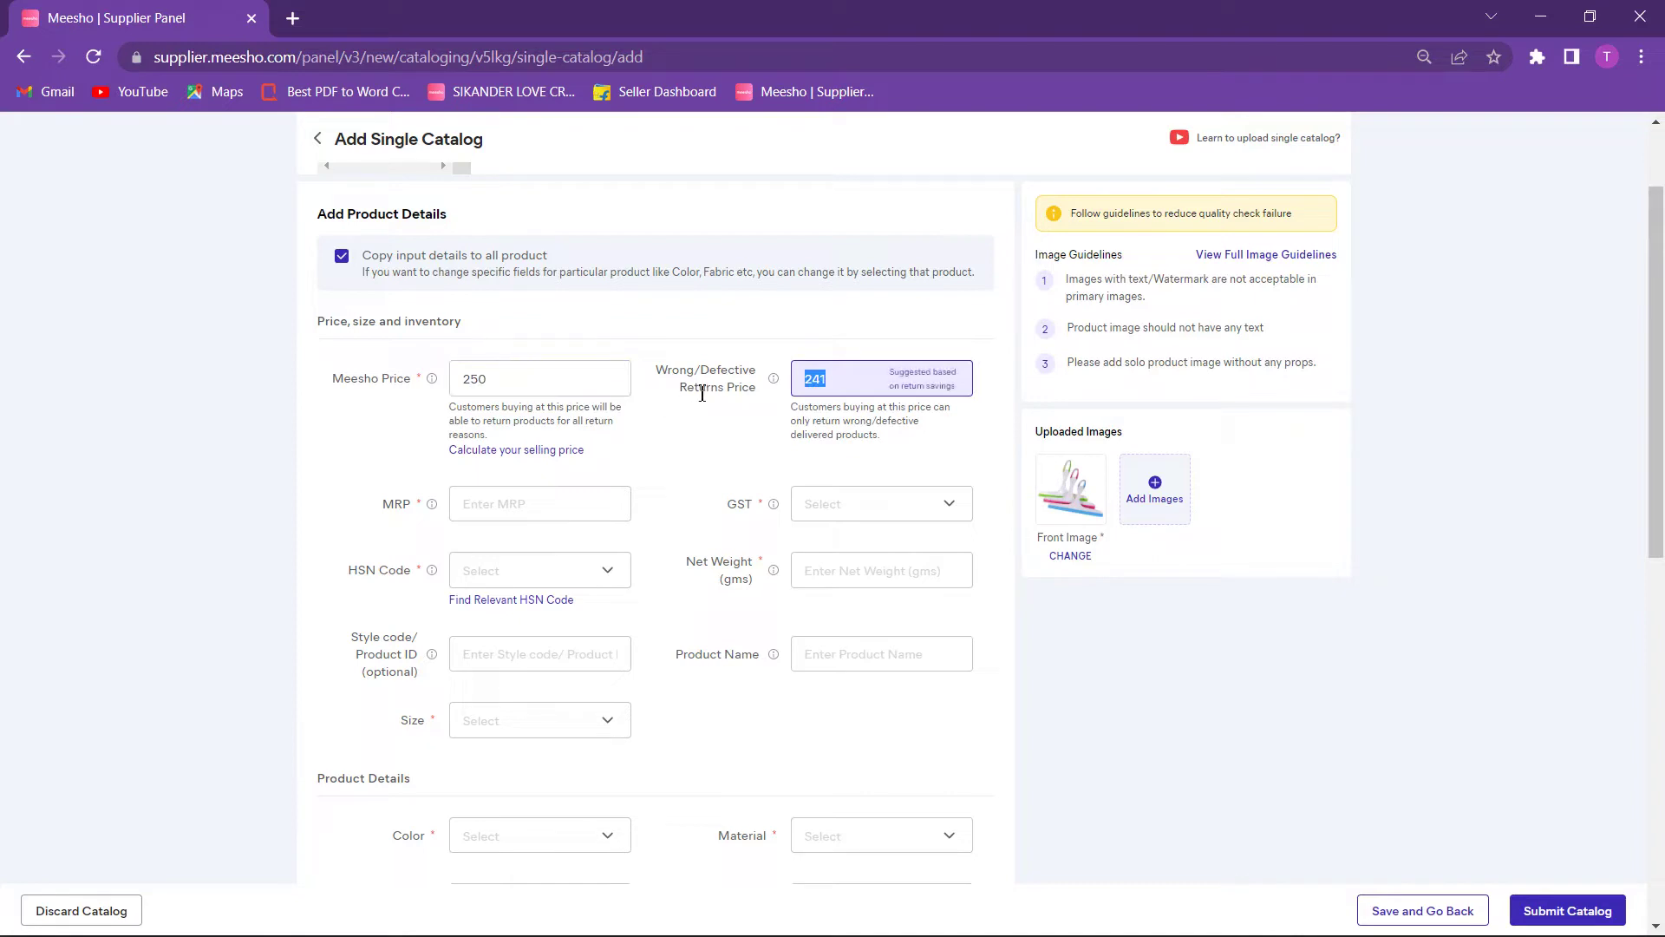
{"action": "left_click", "coordinate": [716, 406]}
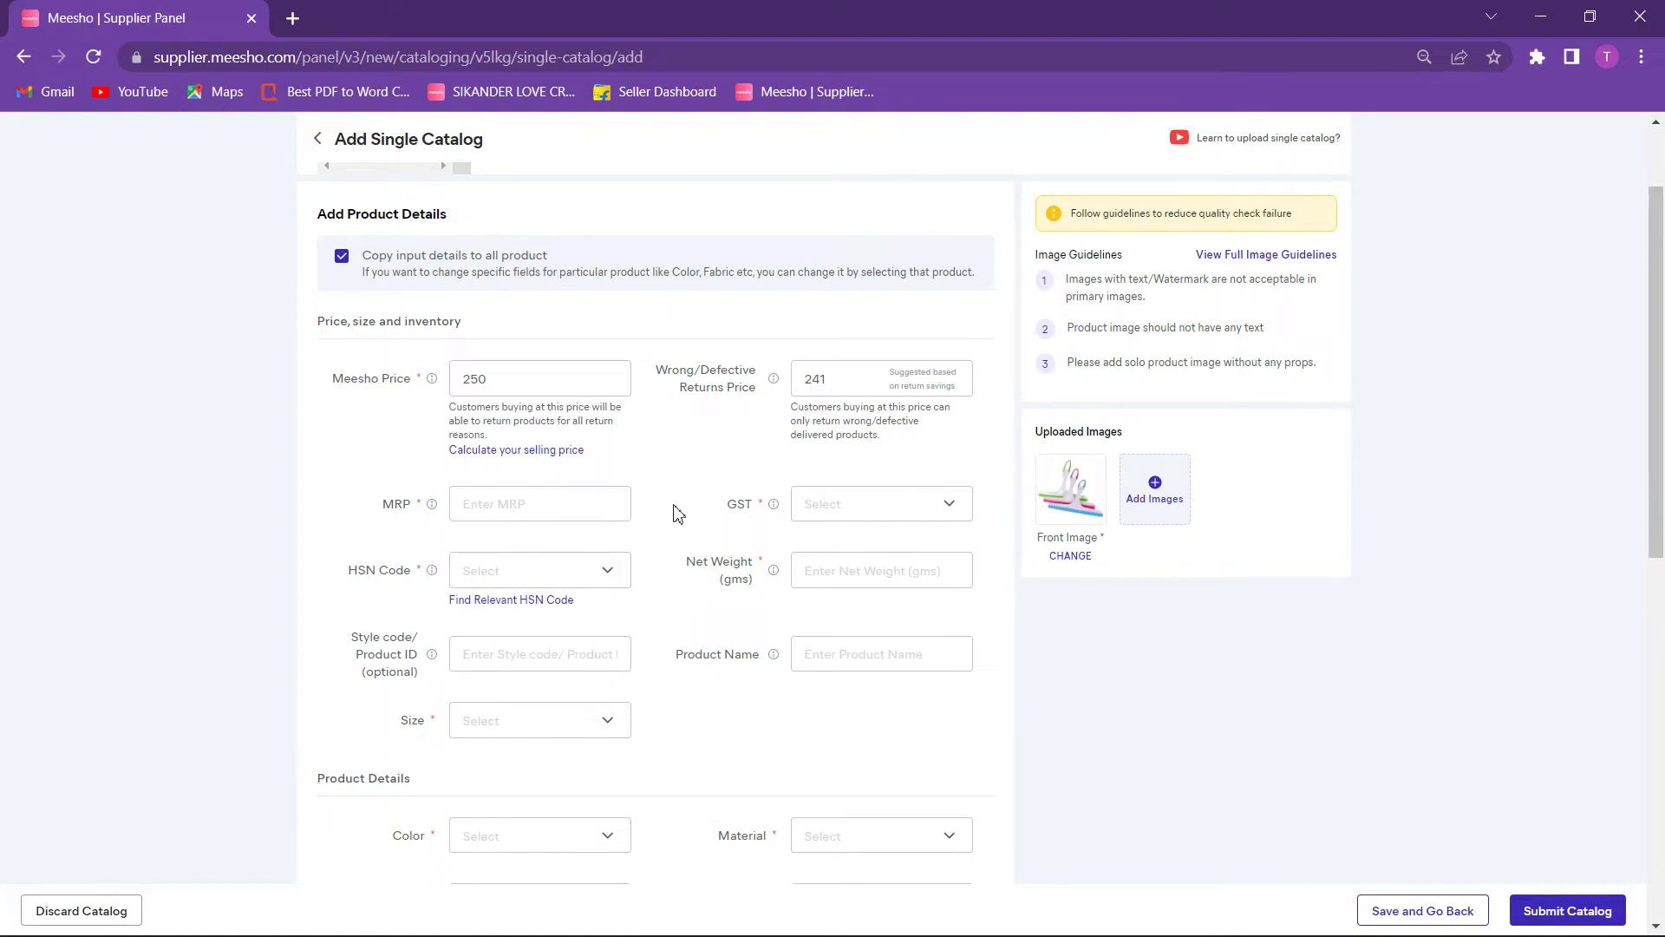
{"action": "left_click", "coordinate": [569, 490]}
{"action": "type", "text": "4"}
{"action": "left_click", "coordinate": [864, 514]}
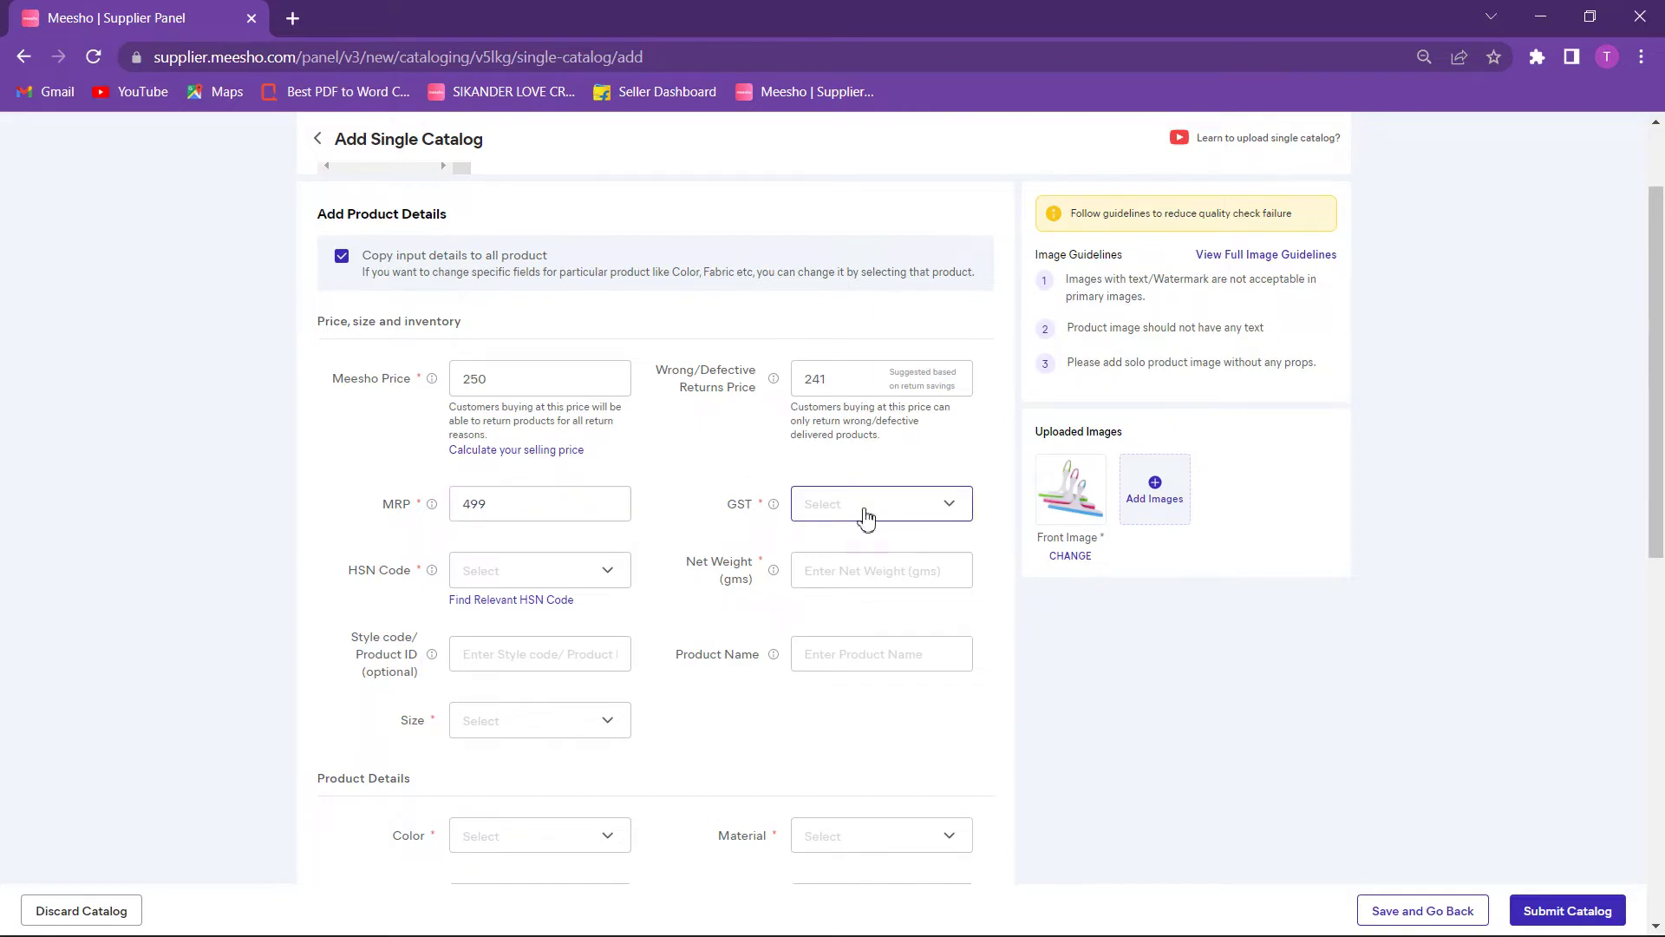
{"action": "left_click", "coordinate": [679, 496]}
{"action": "scroll", "coordinate": [646, 360], "scroll_direction": "up", "scroll_amount": 2}
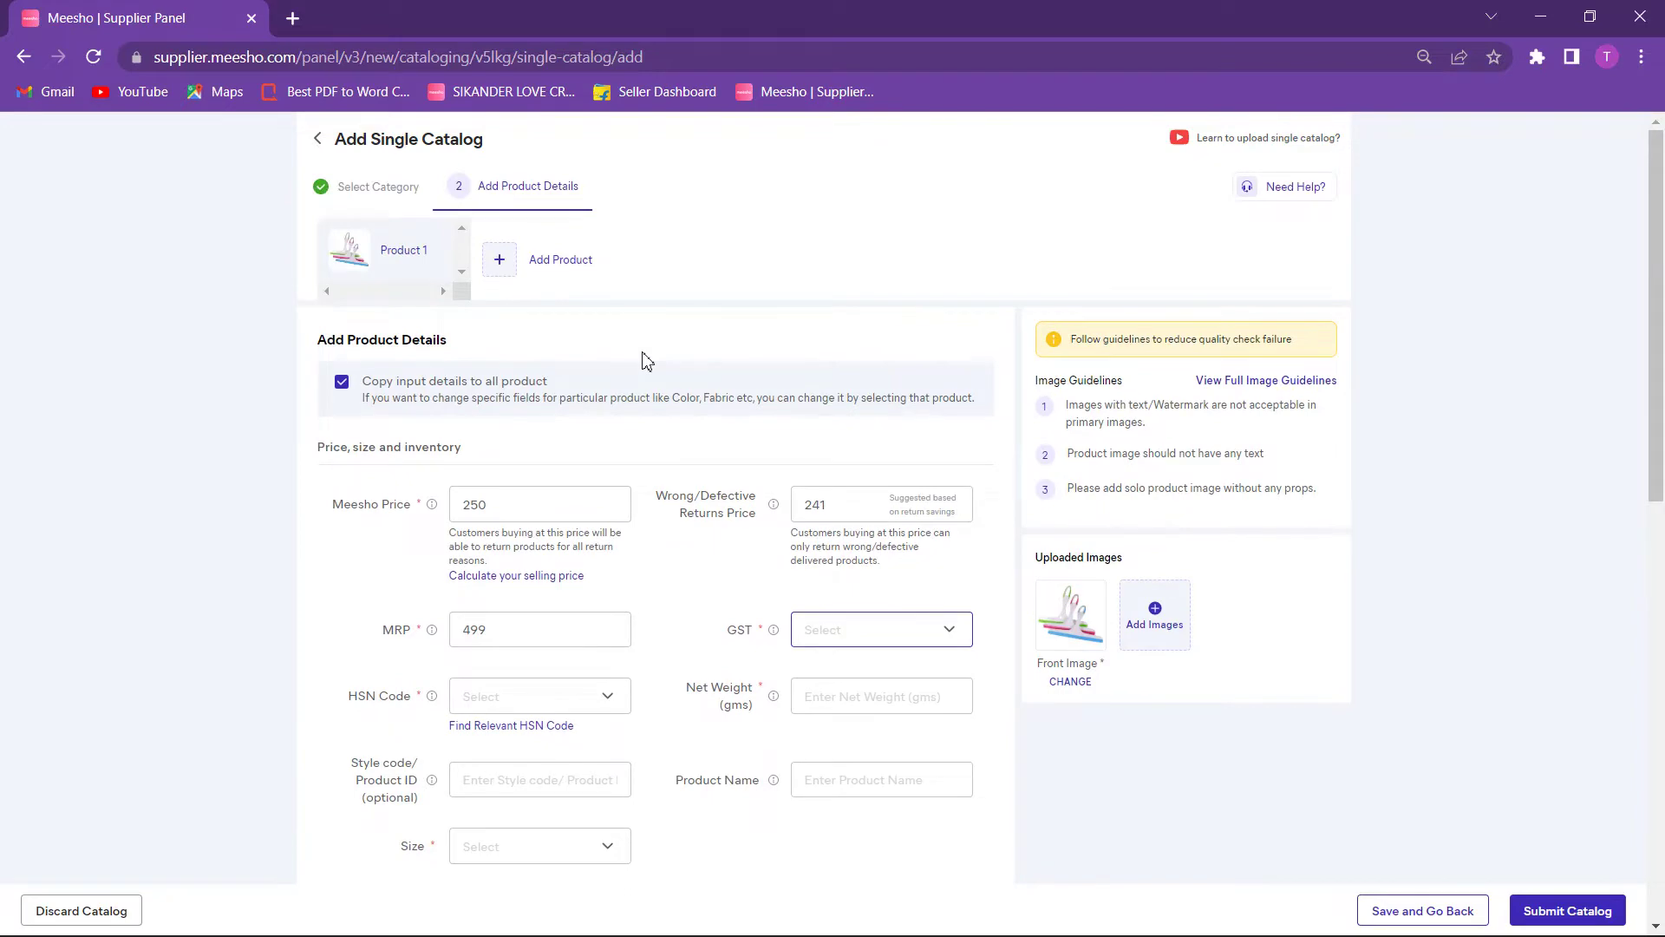
Step: Search Google in a new tab for "glass wiper hsn code" and examine the listed HSN codes
{"action": "left_click", "coordinate": [292, 18]}
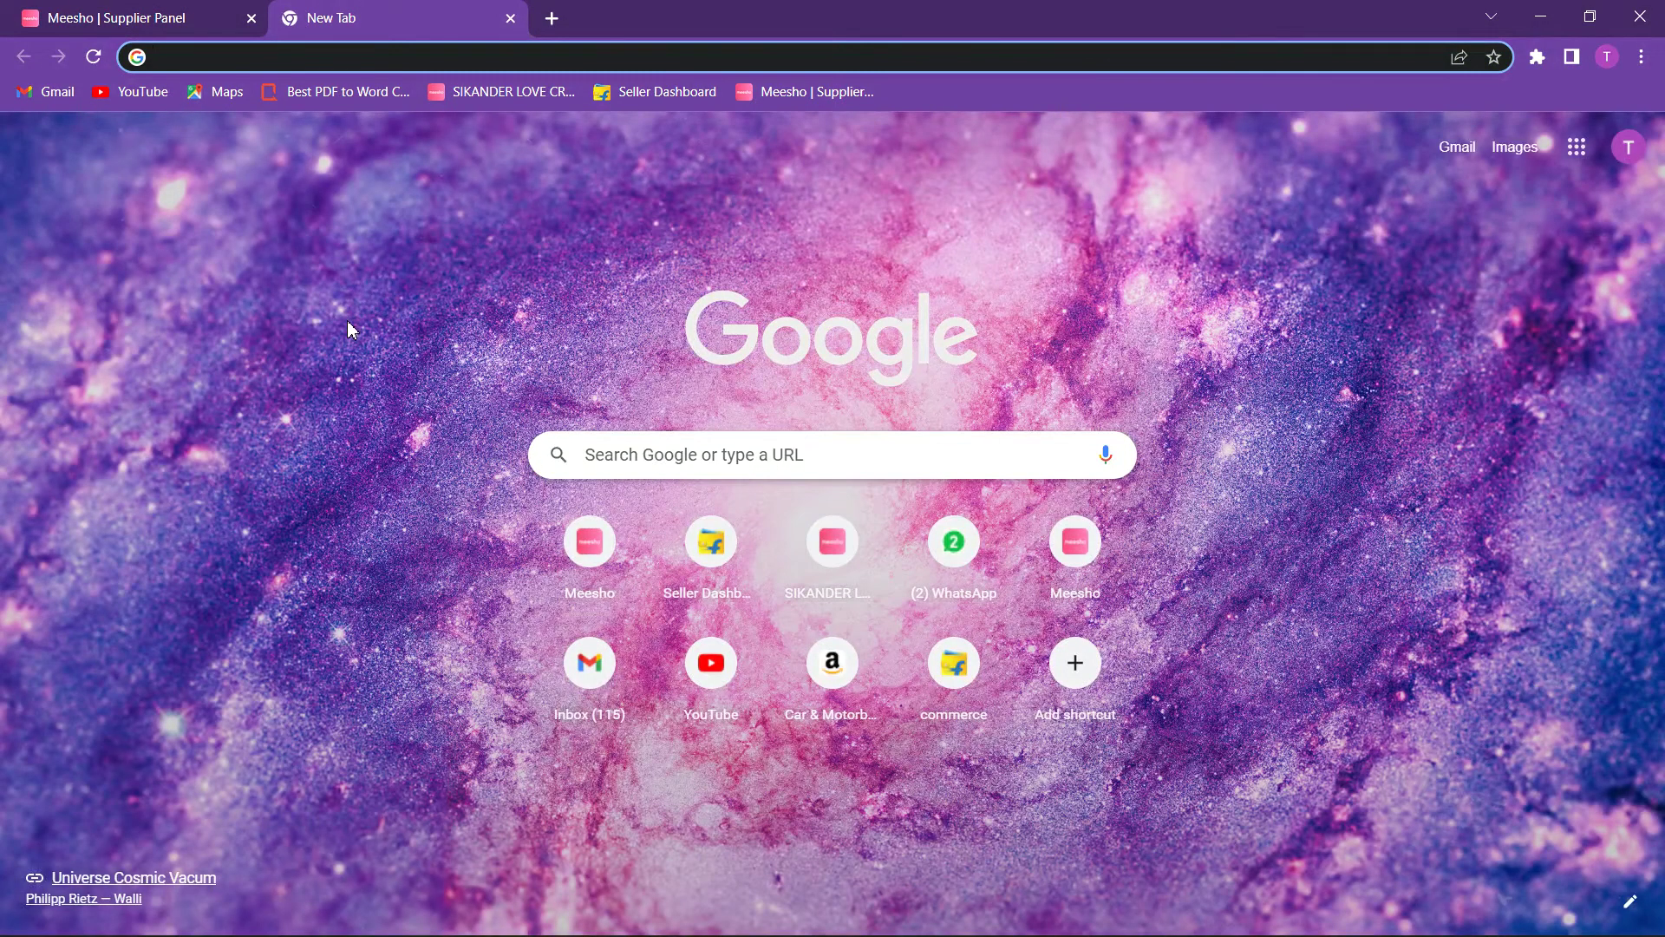
{"action": "type", "text": "Glass Wiper"}
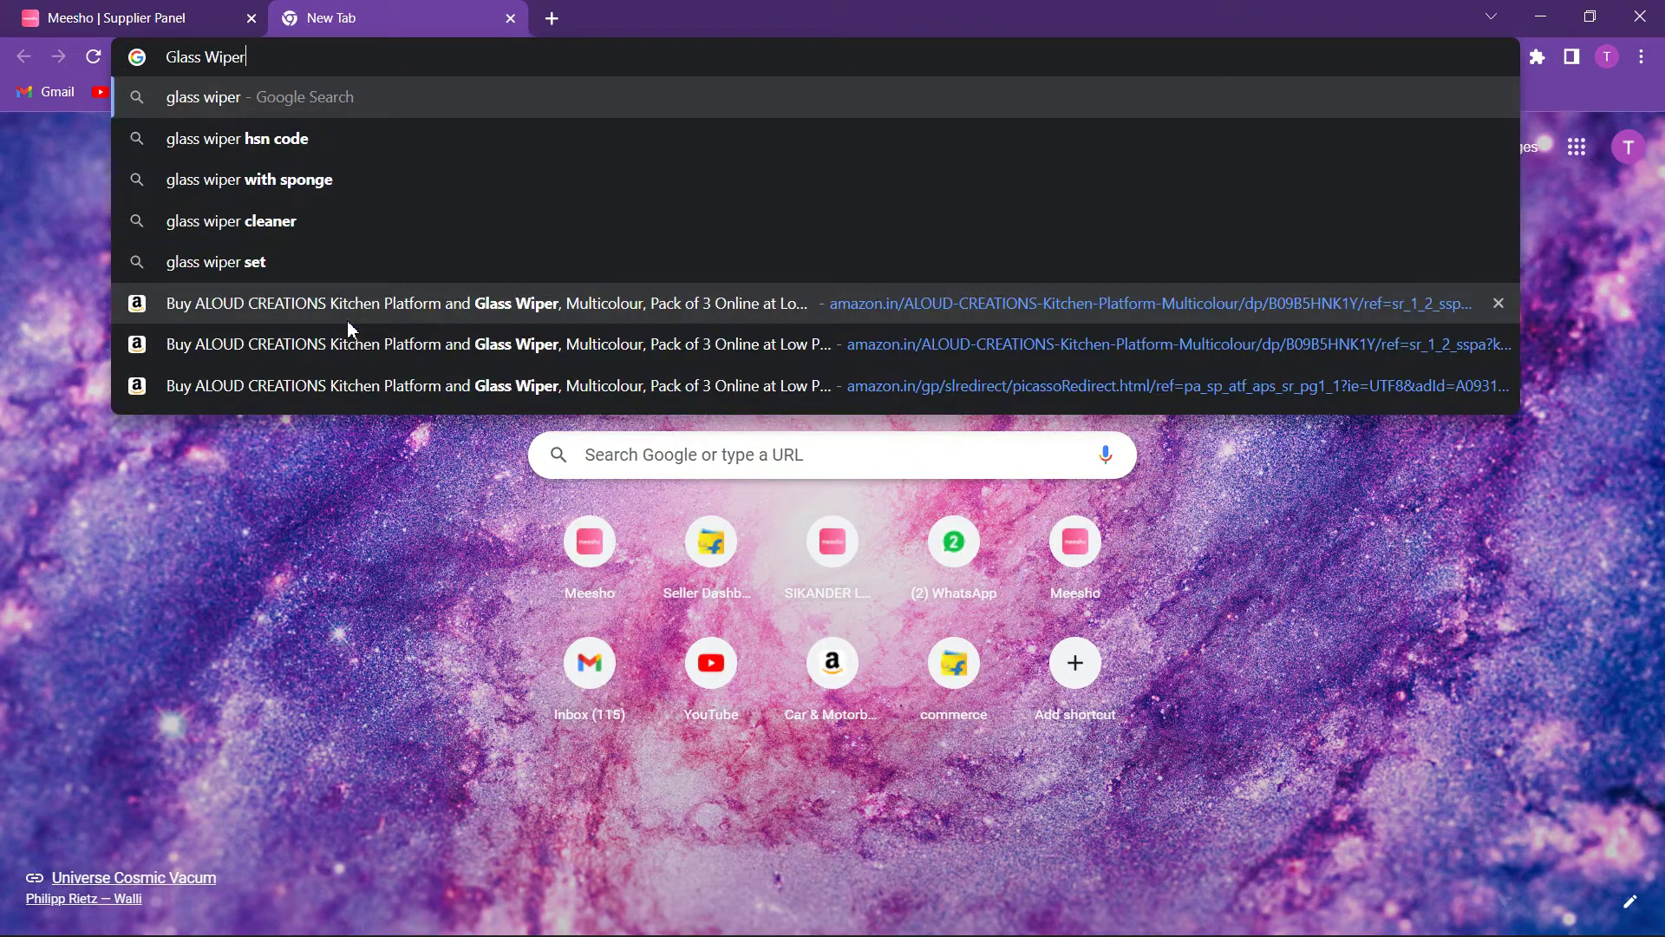
{"action": "left_click", "coordinate": [294, 147]}
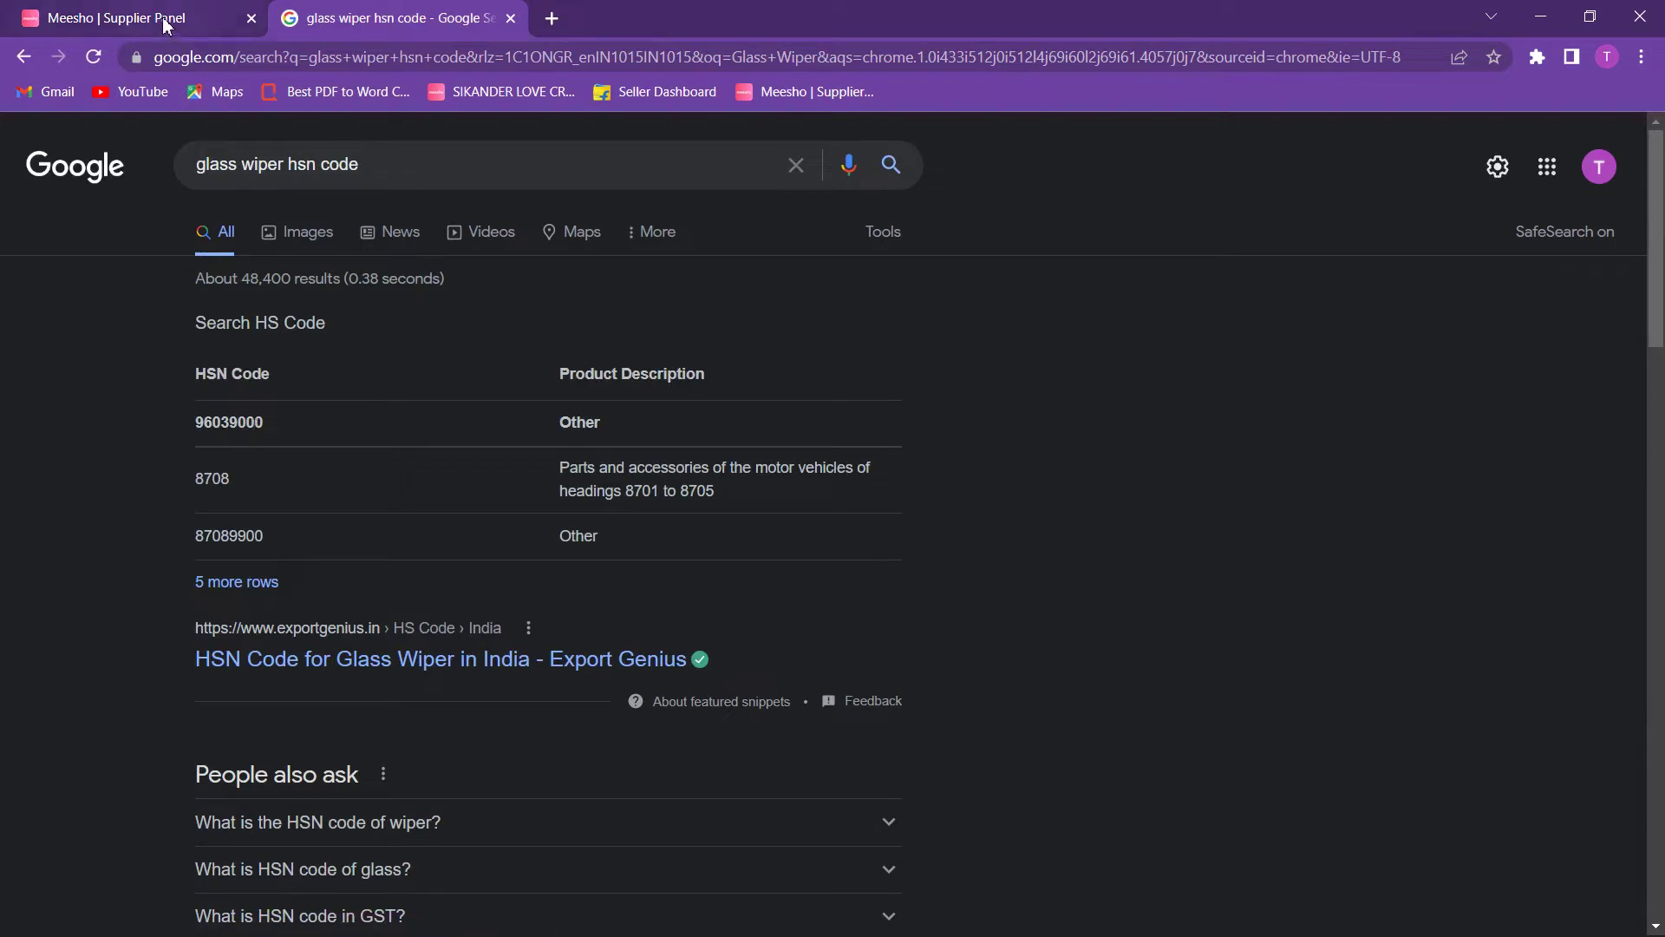
{"action": "scroll", "coordinate": [292, 451], "scroll_direction": "down", "scroll_amount": 1}
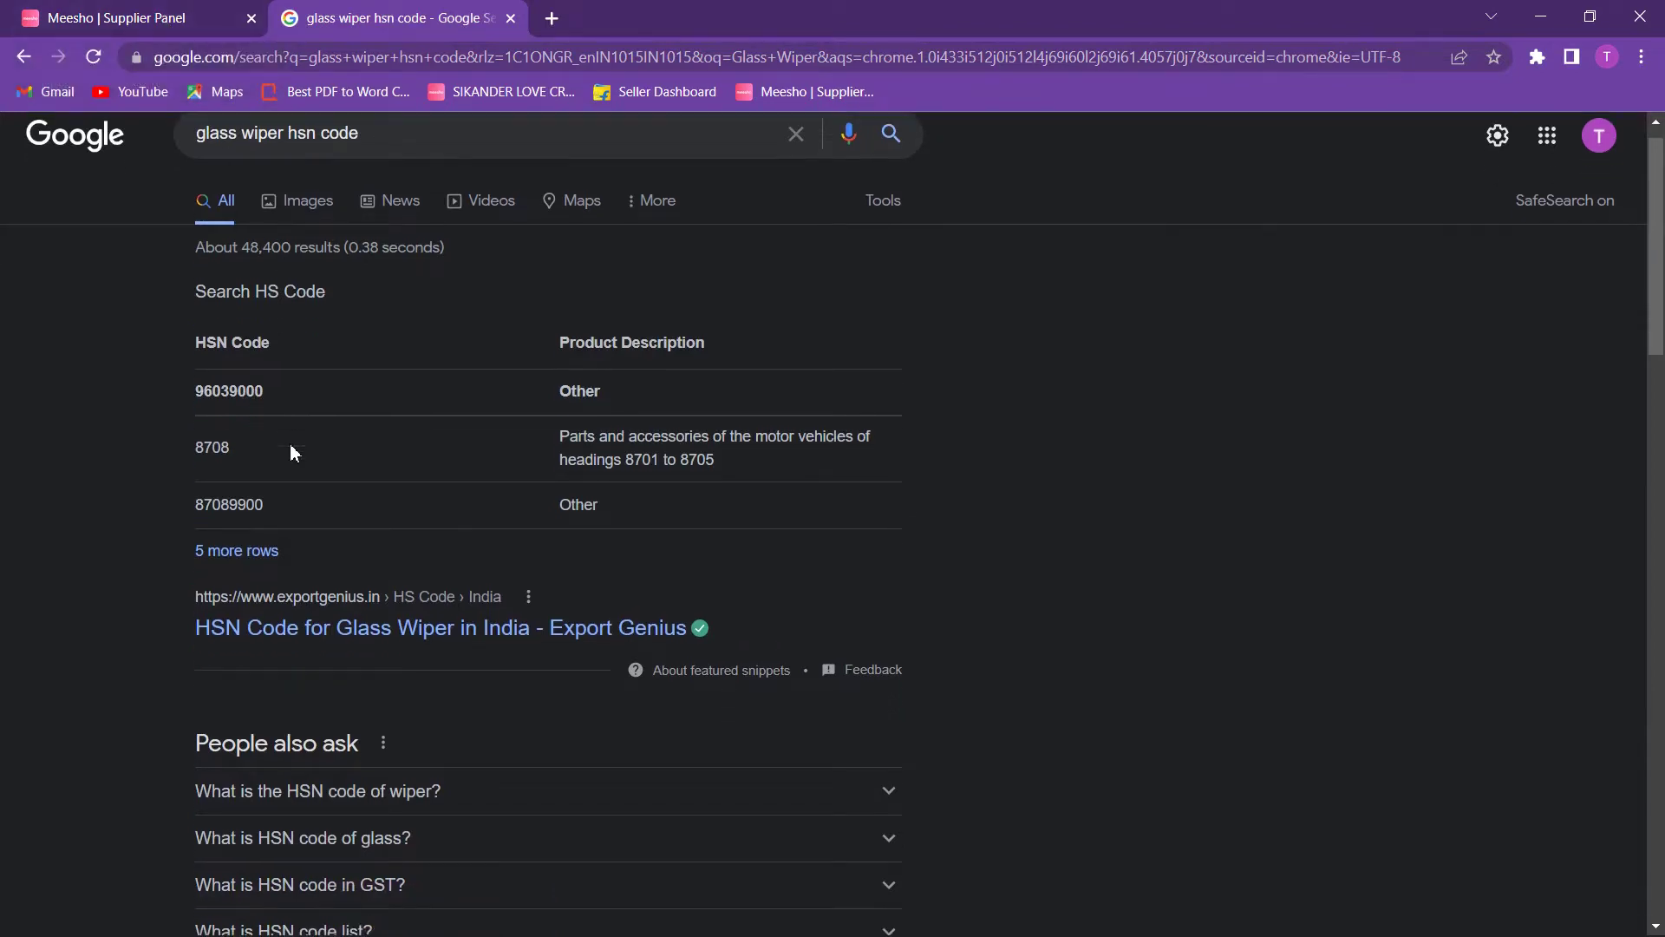
{"action": "scroll", "coordinate": [356, 517], "scroll_direction": "down", "scroll_amount": 1}
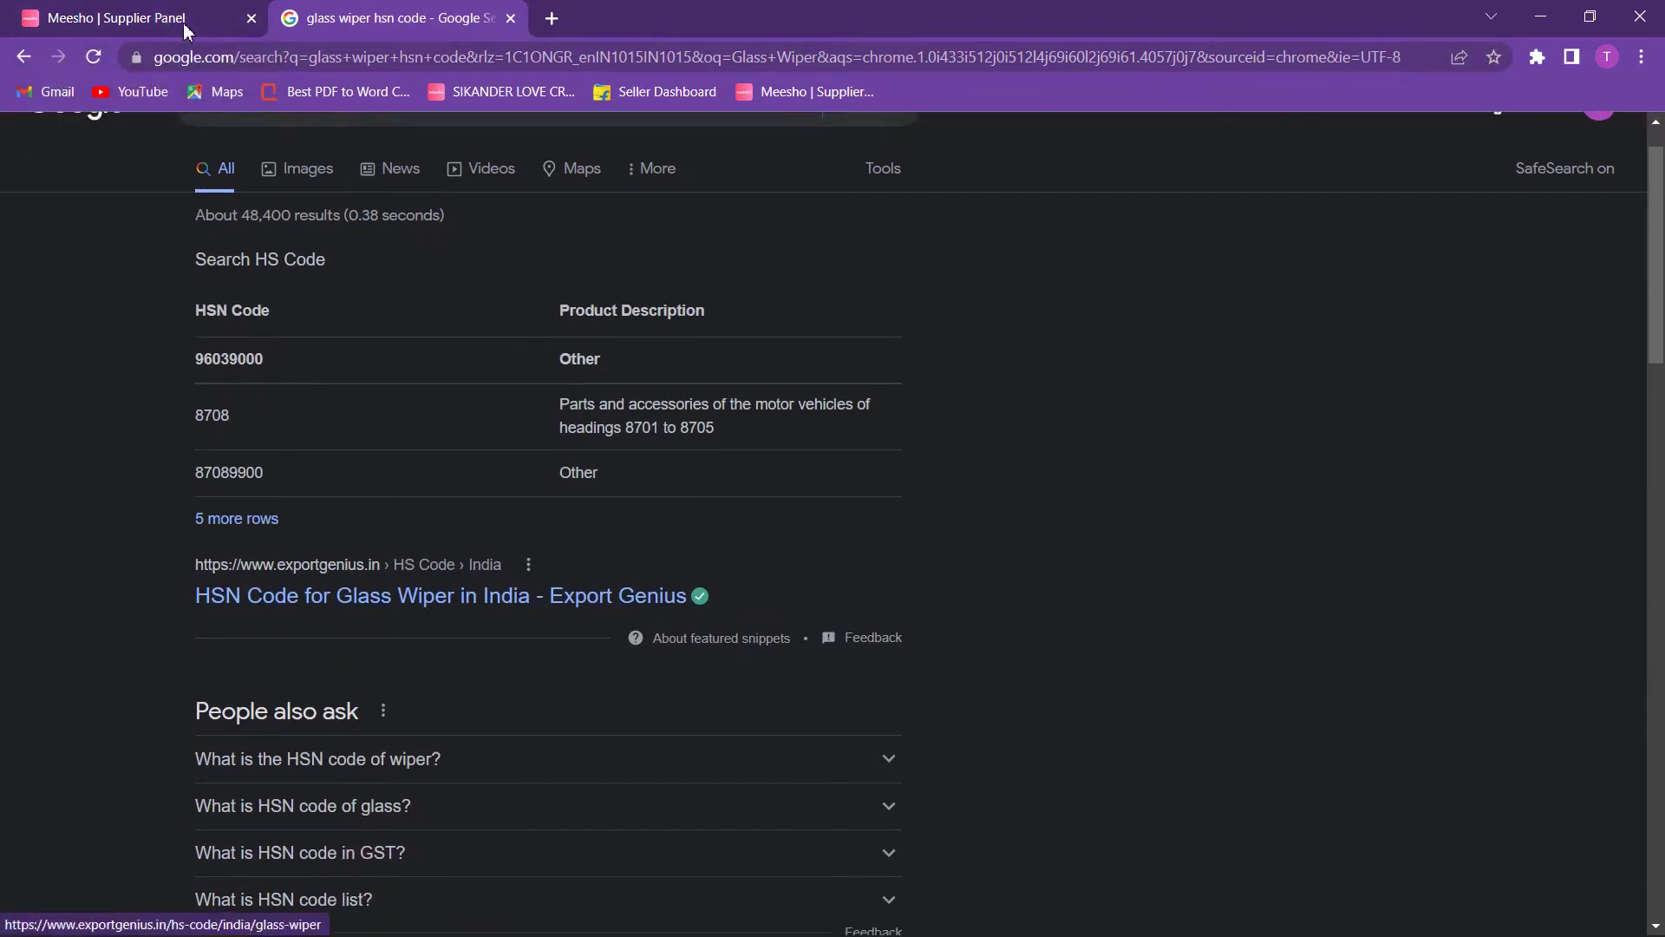
Step: Return to the supplier panel and set the product's GST to 12 and HSN Code to 960390
{"action": "left_click", "coordinate": [184, 23]}
{"action": "left_click", "coordinate": [949, 630]}
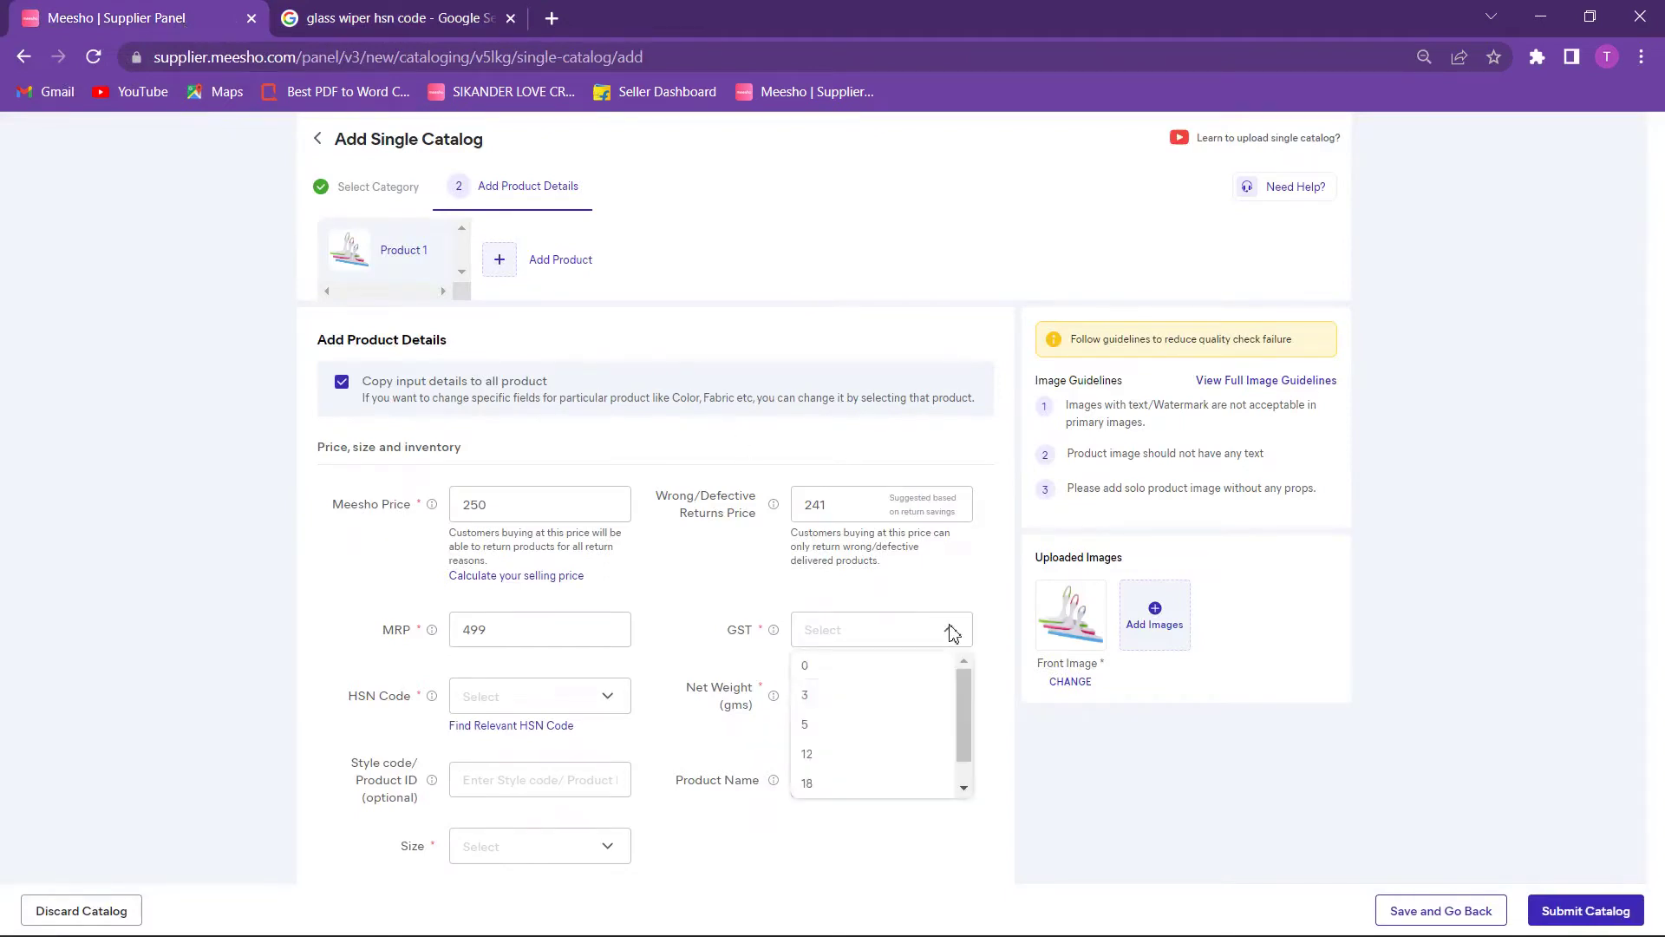
{"action": "left_click", "coordinate": [850, 755]}
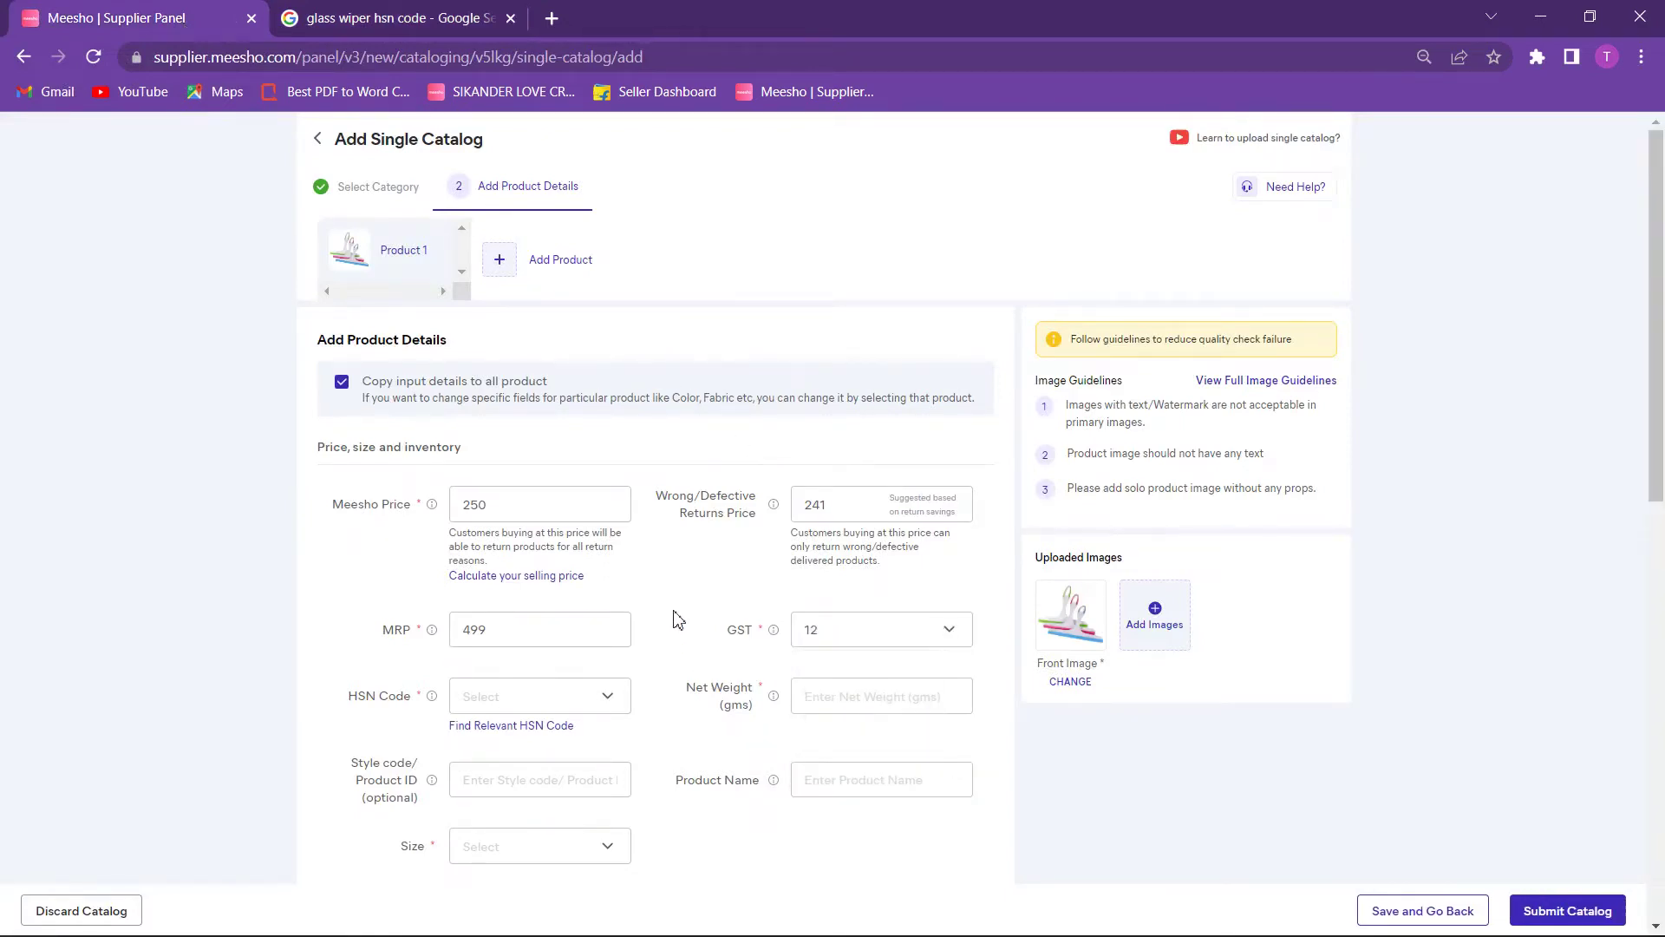
{"action": "scroll", "coordinate": [679, 619], "scroll_direction": "down", "scroll_amount": 2}
{"action": "left_click", "coordinate": [610, 476]}
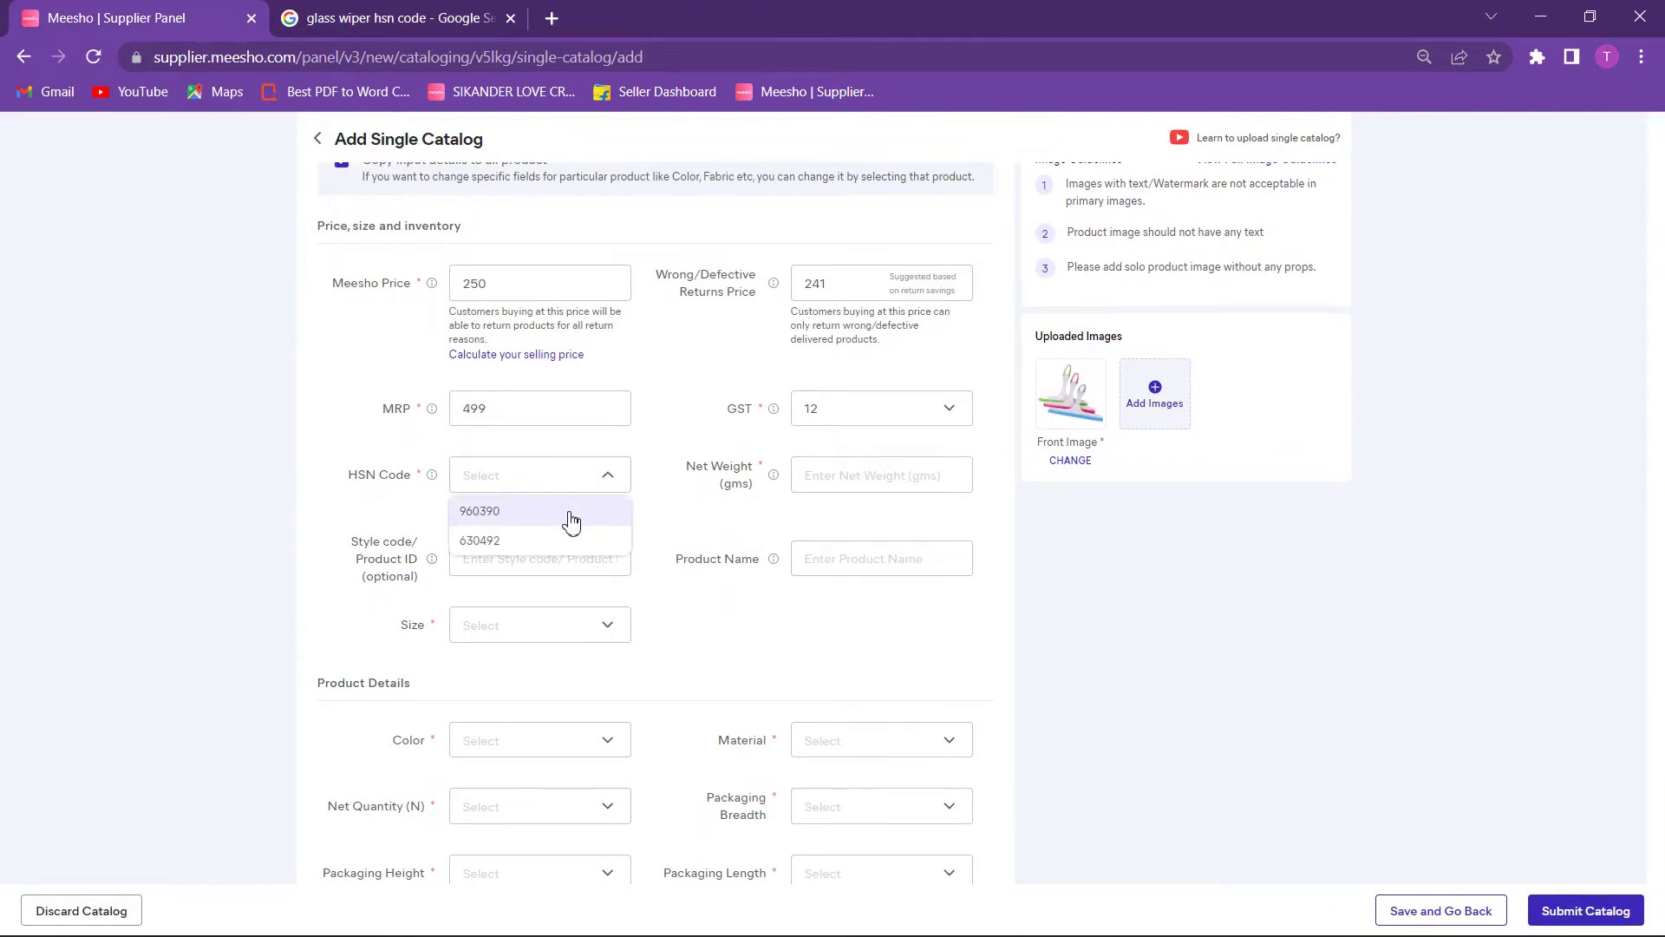
{"action": "left_click", "coordinate": [570, 519]}
Step: Set the product's net weight to 150 grams
{"action": "left_click", "coordinate": [875, 479]}
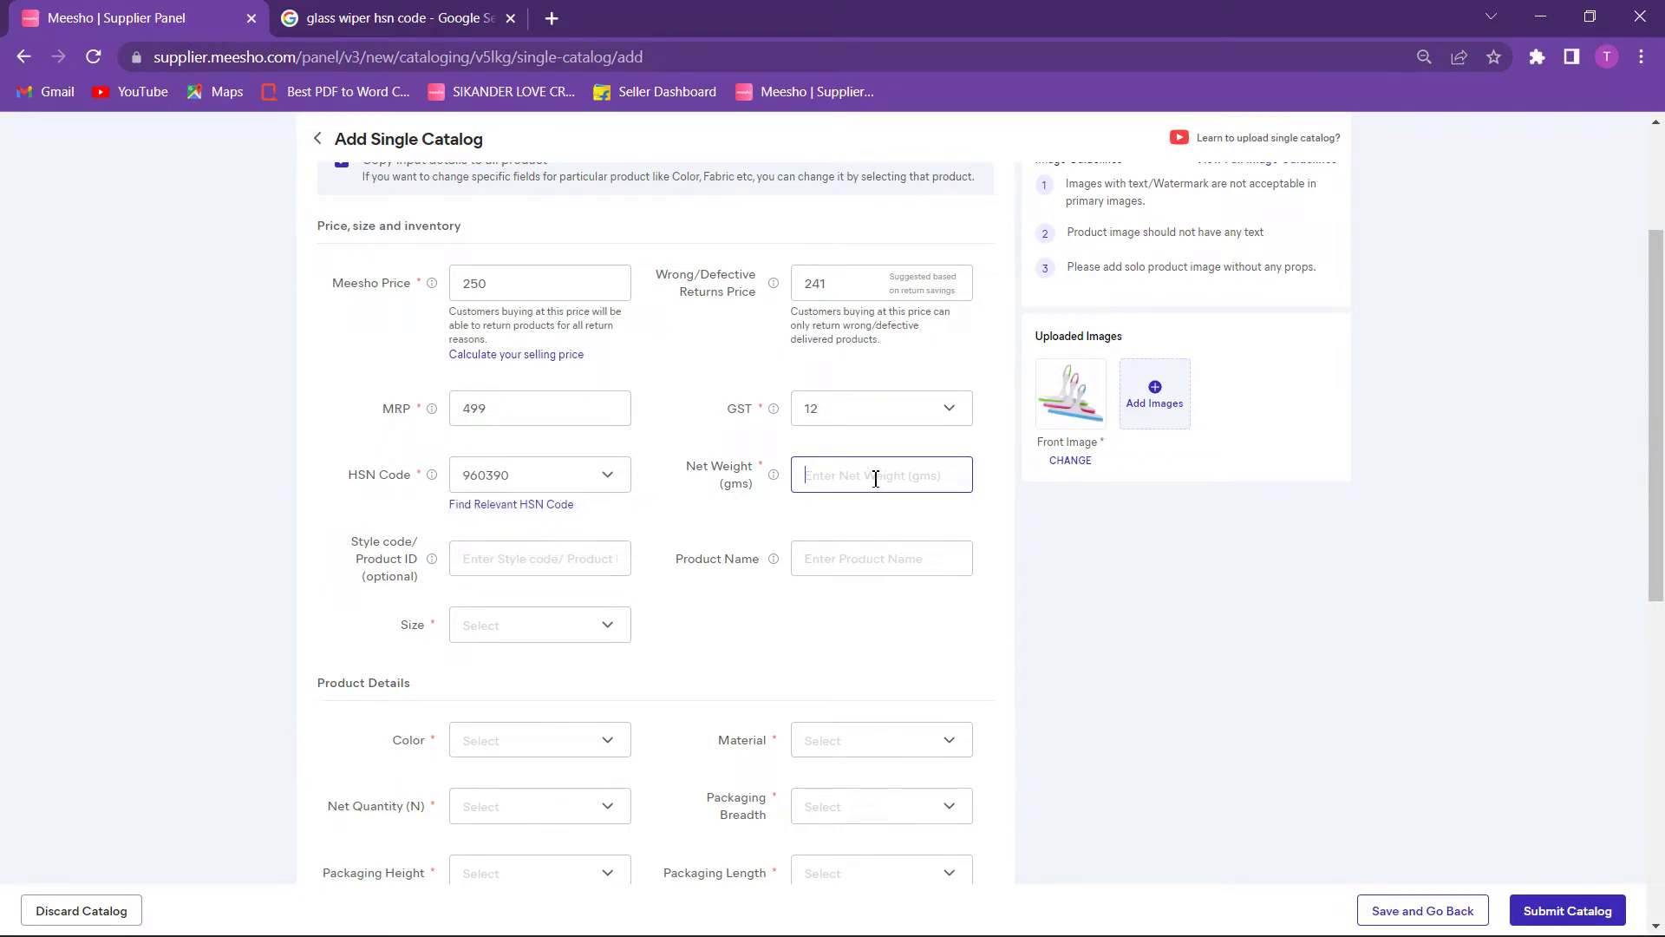
{"action": "type", "text": "15"}
{"action": "scroll", "coordinate": [722, 524], "scroll_direction": "down", "scroll_amount": 1}
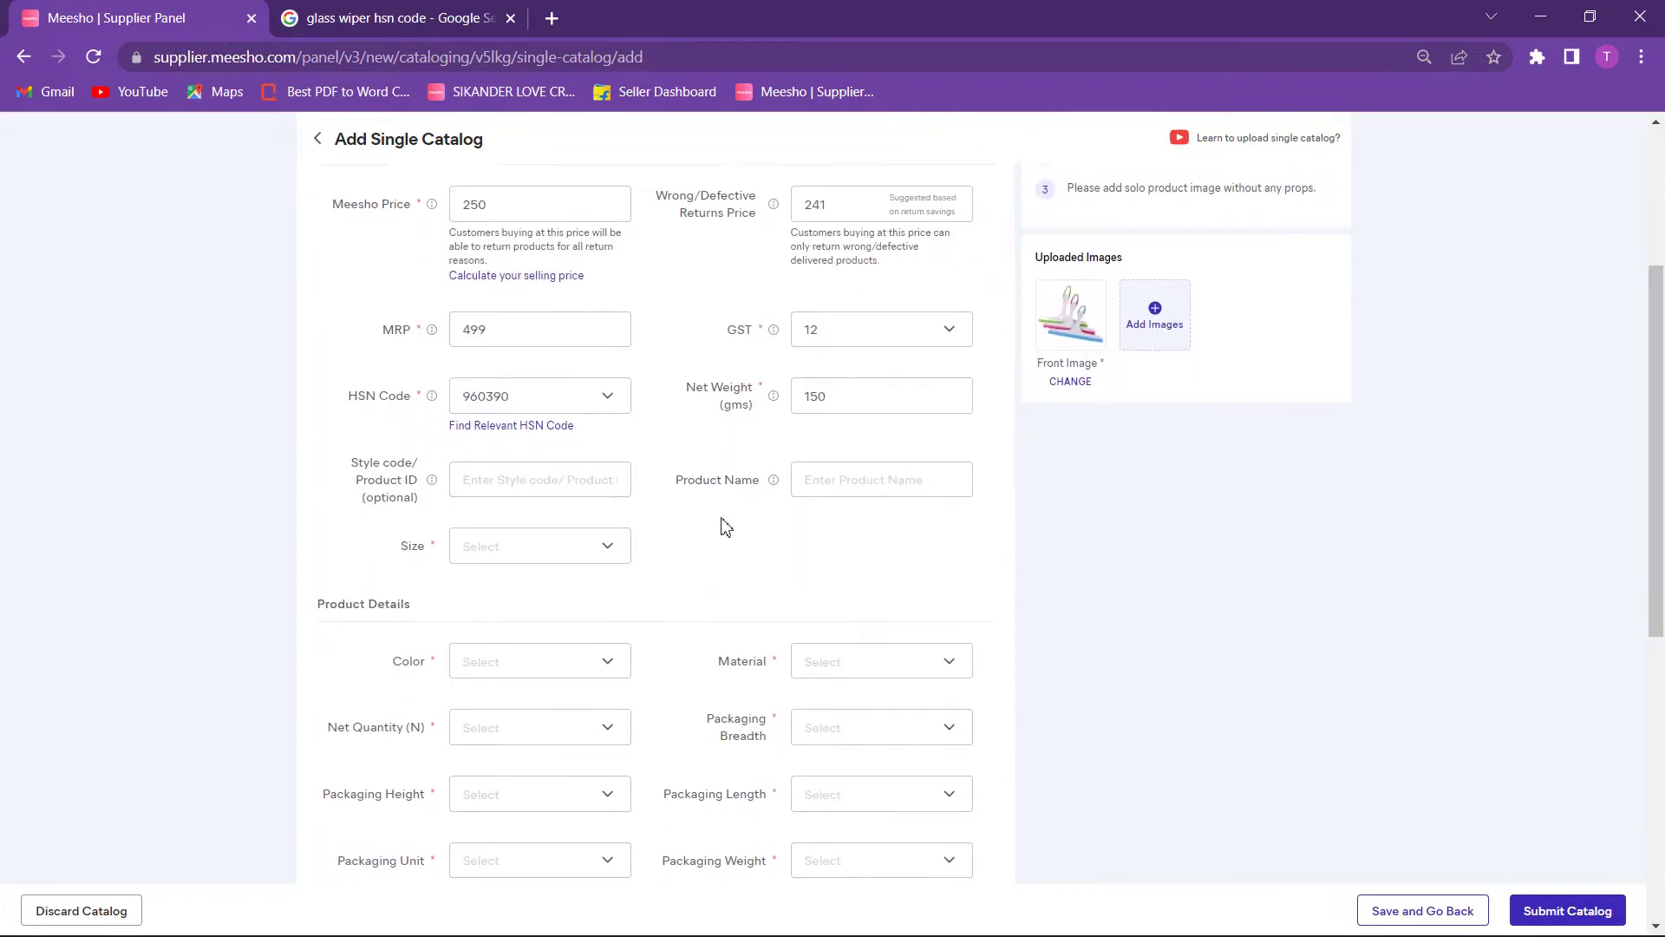
Step: Set the style code to Wiper and start the product name with the brand name THE ENFINITY WORLD copied from the Excel sheet
{"action": "left_click", "coordinate": [581, 478]}
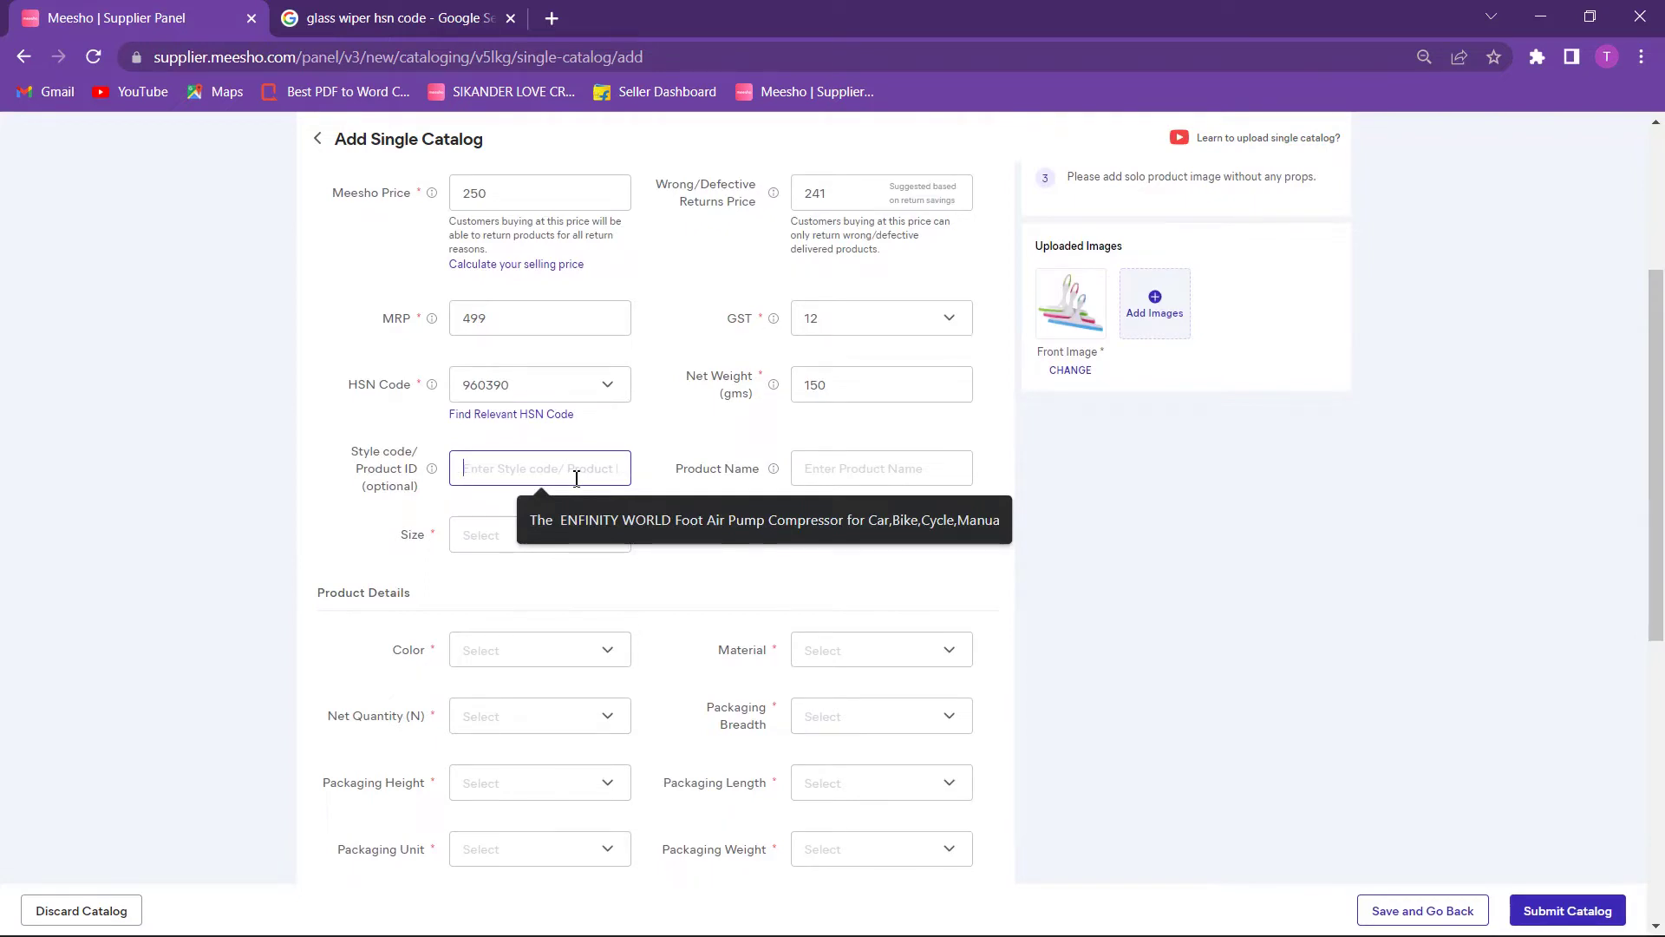
{"action": "type", "text": "Wiper"}
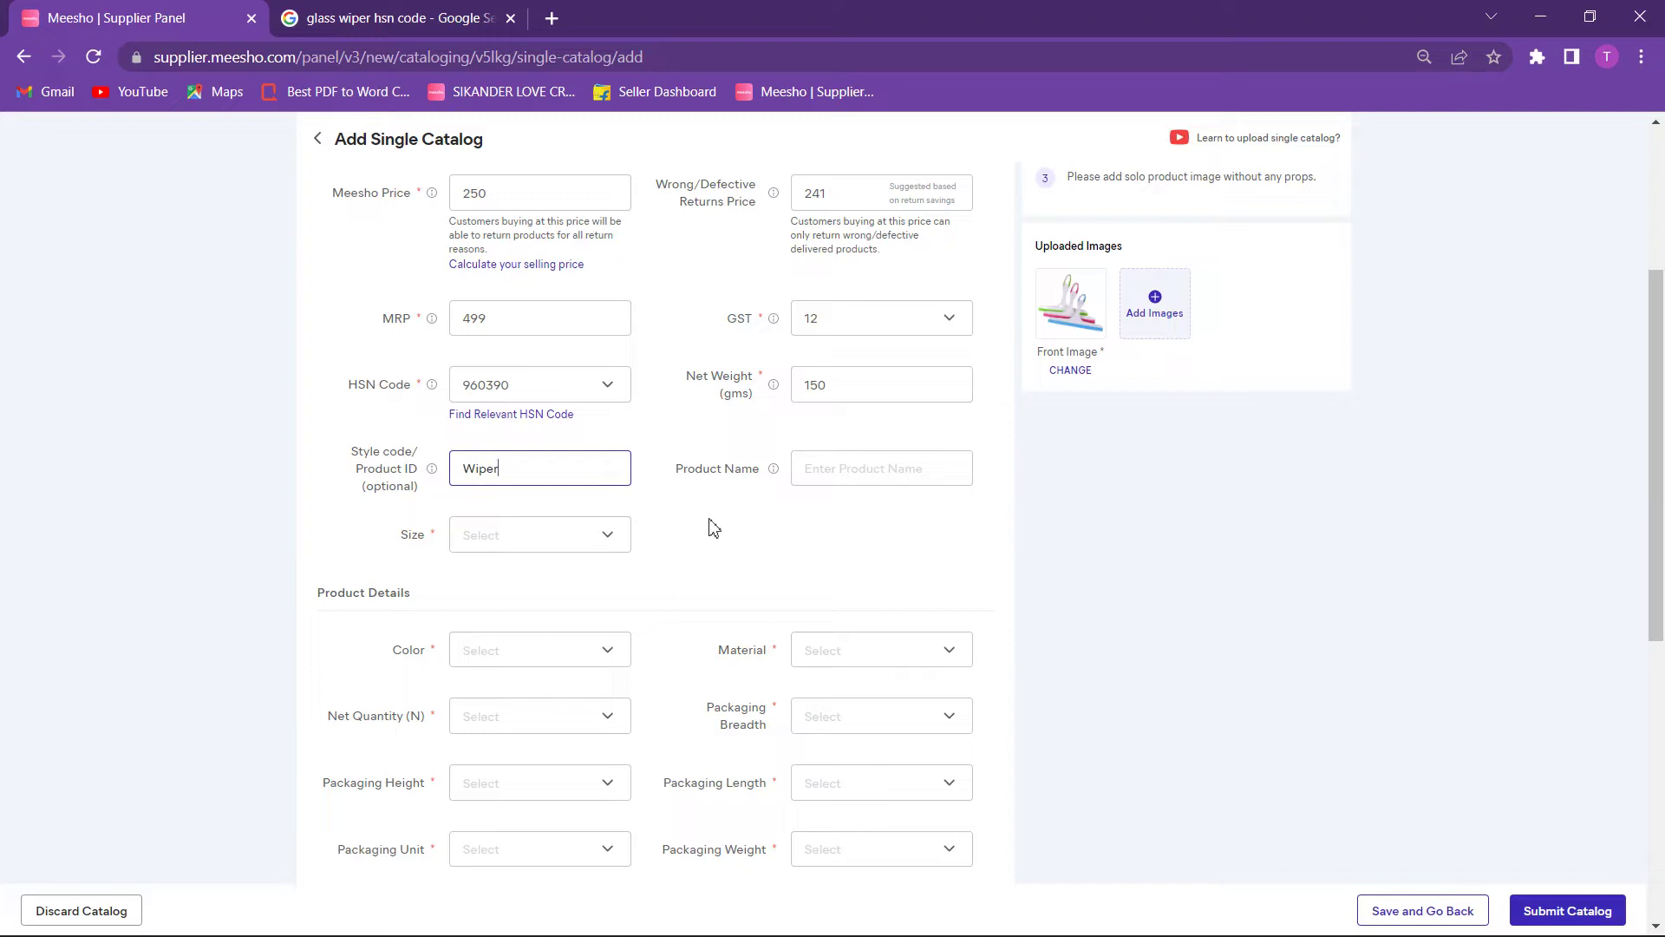
{"action": "left_click", "coordinate": [870, 474]}
{"action": "left_click", "coordinate": [873, 471]}
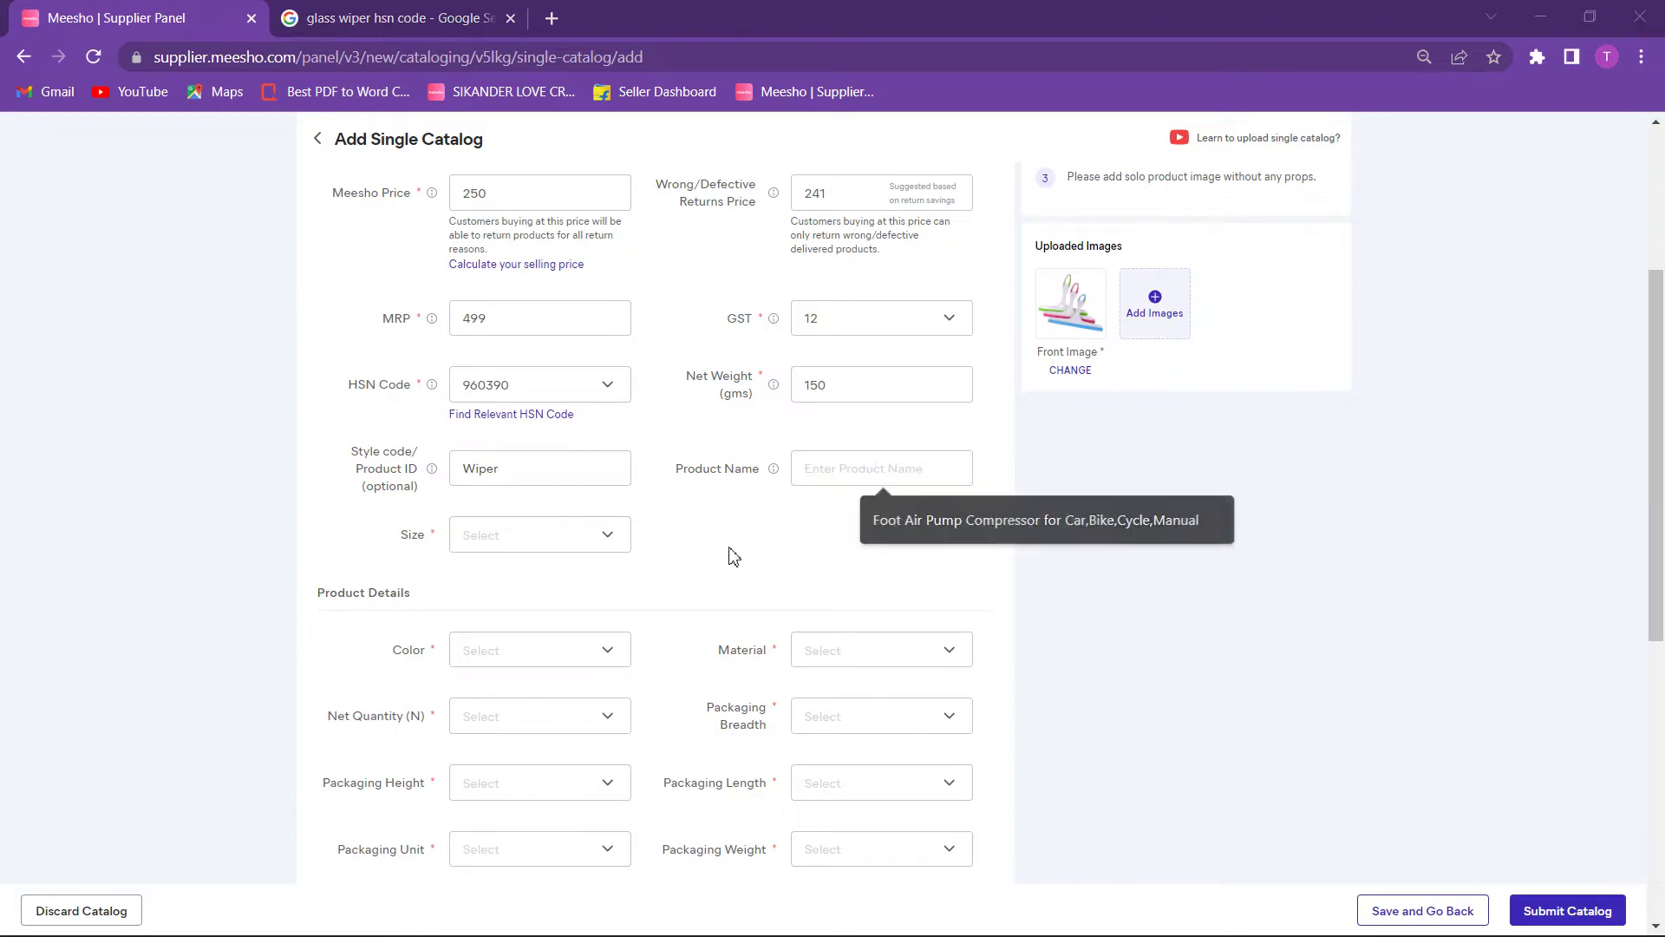
{"action": "key", "text": "alt+Tab"}
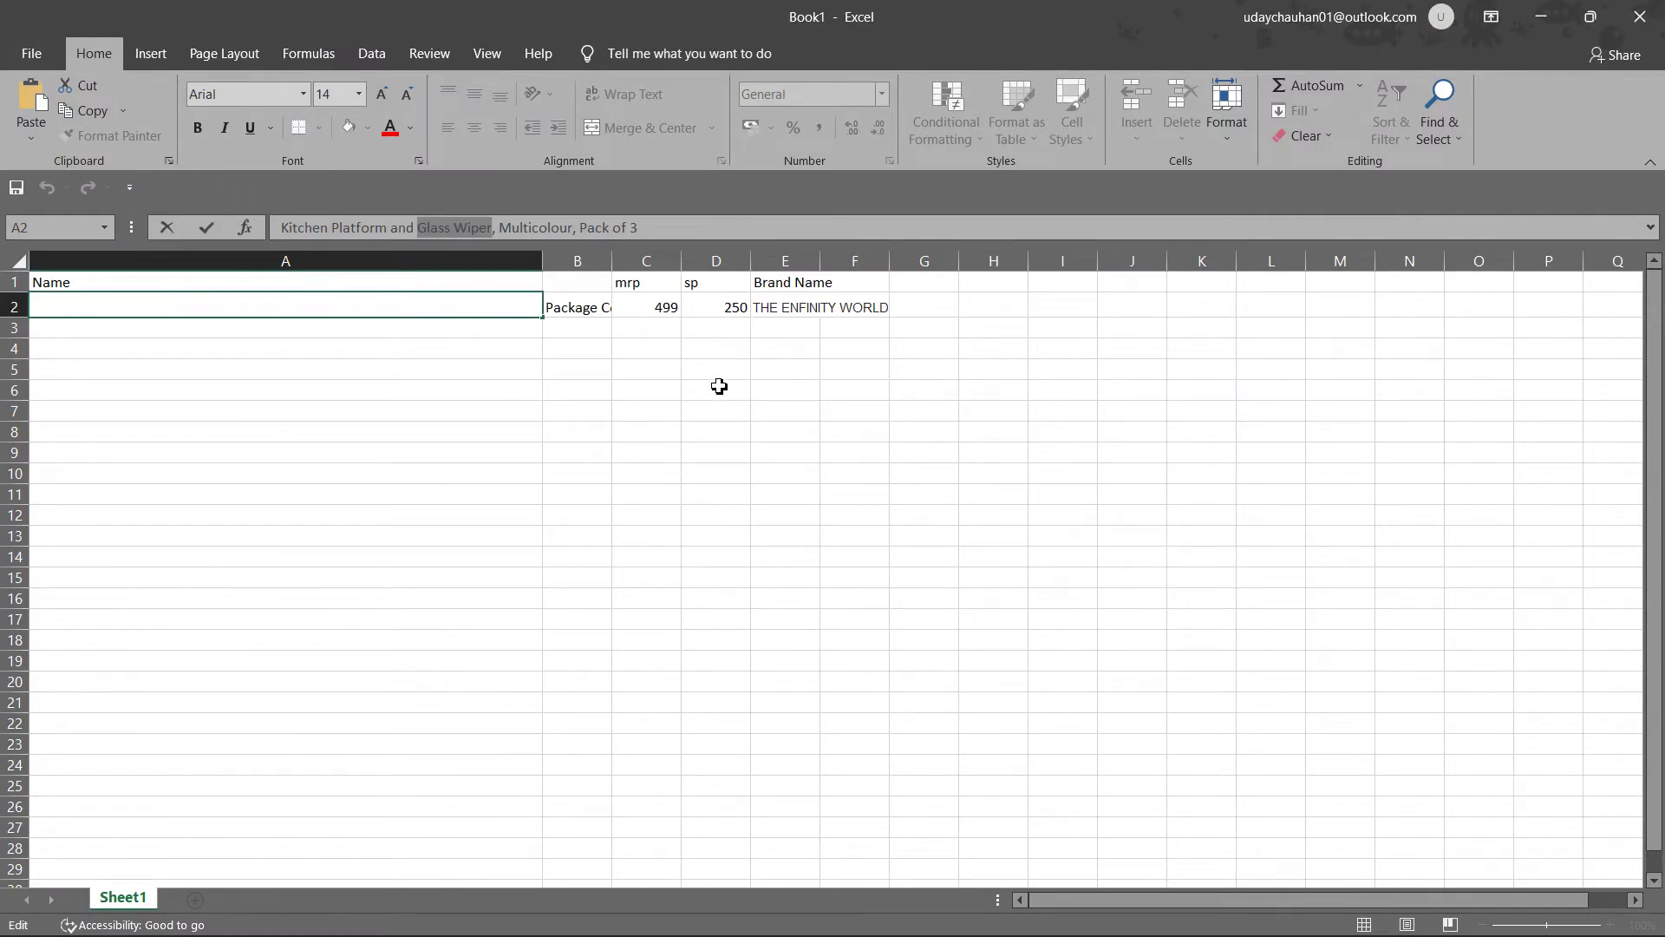
{"action": "left_click", "coordinate": [504, 345]}
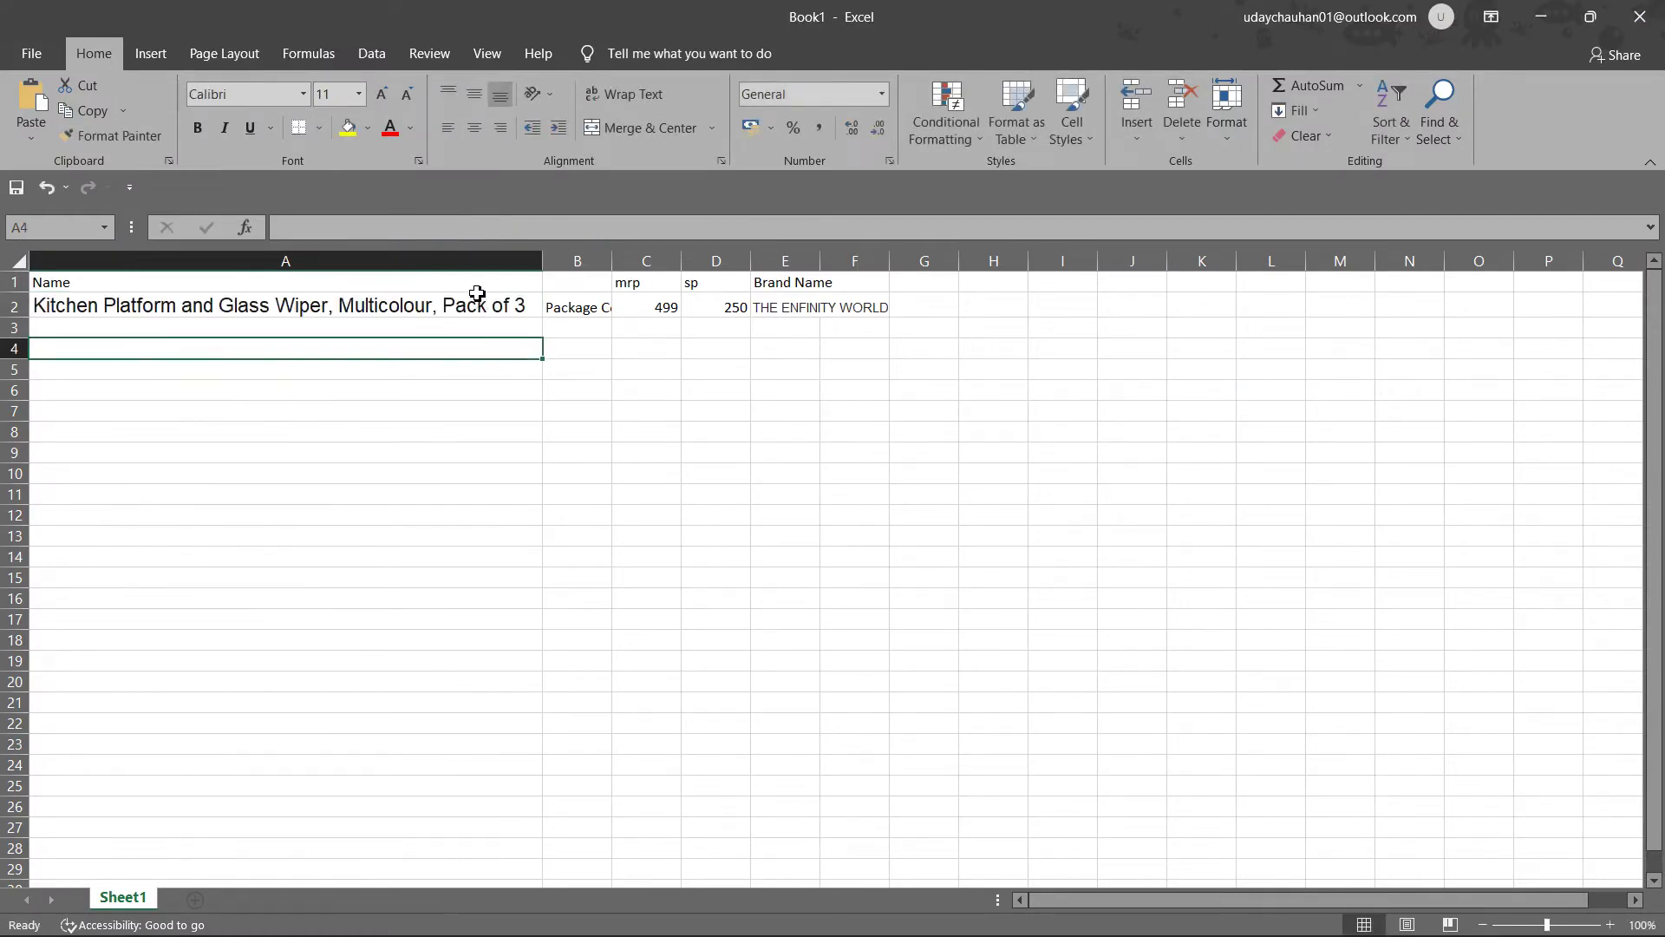
{"action": "left_click", "coordinate": [477, 303]}
{"action": "left_click", "coordinate": [796, 308]}
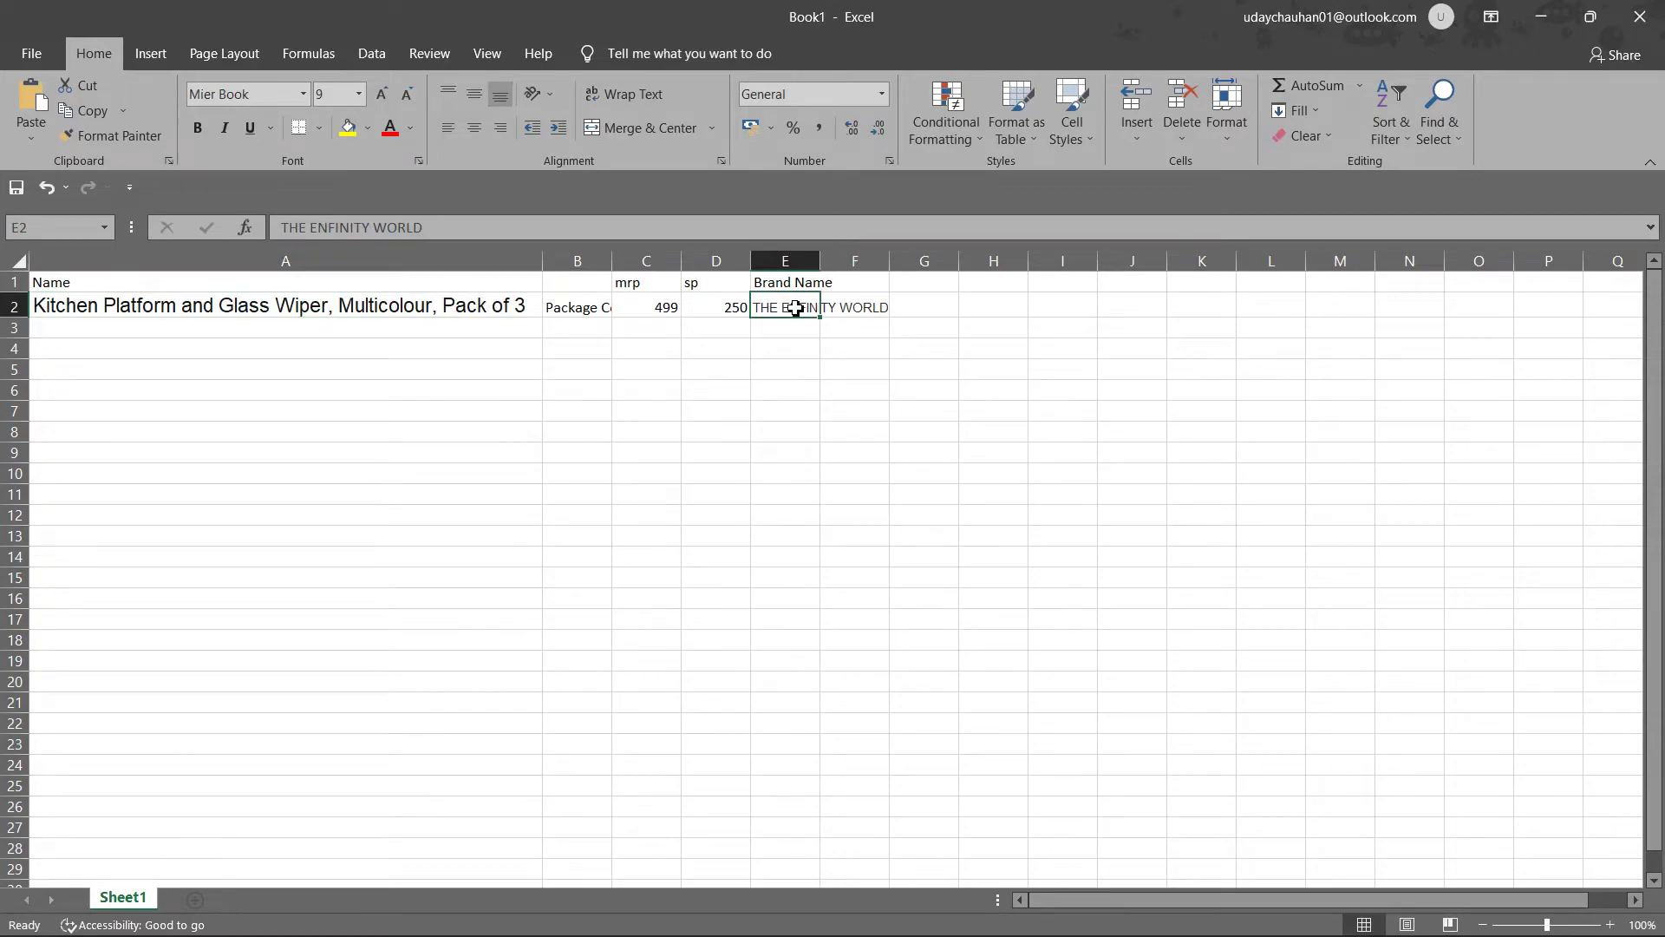
{"action": "key", "text": "ctrl+c"}
{"action": "key", "text": "alt+Tab"}
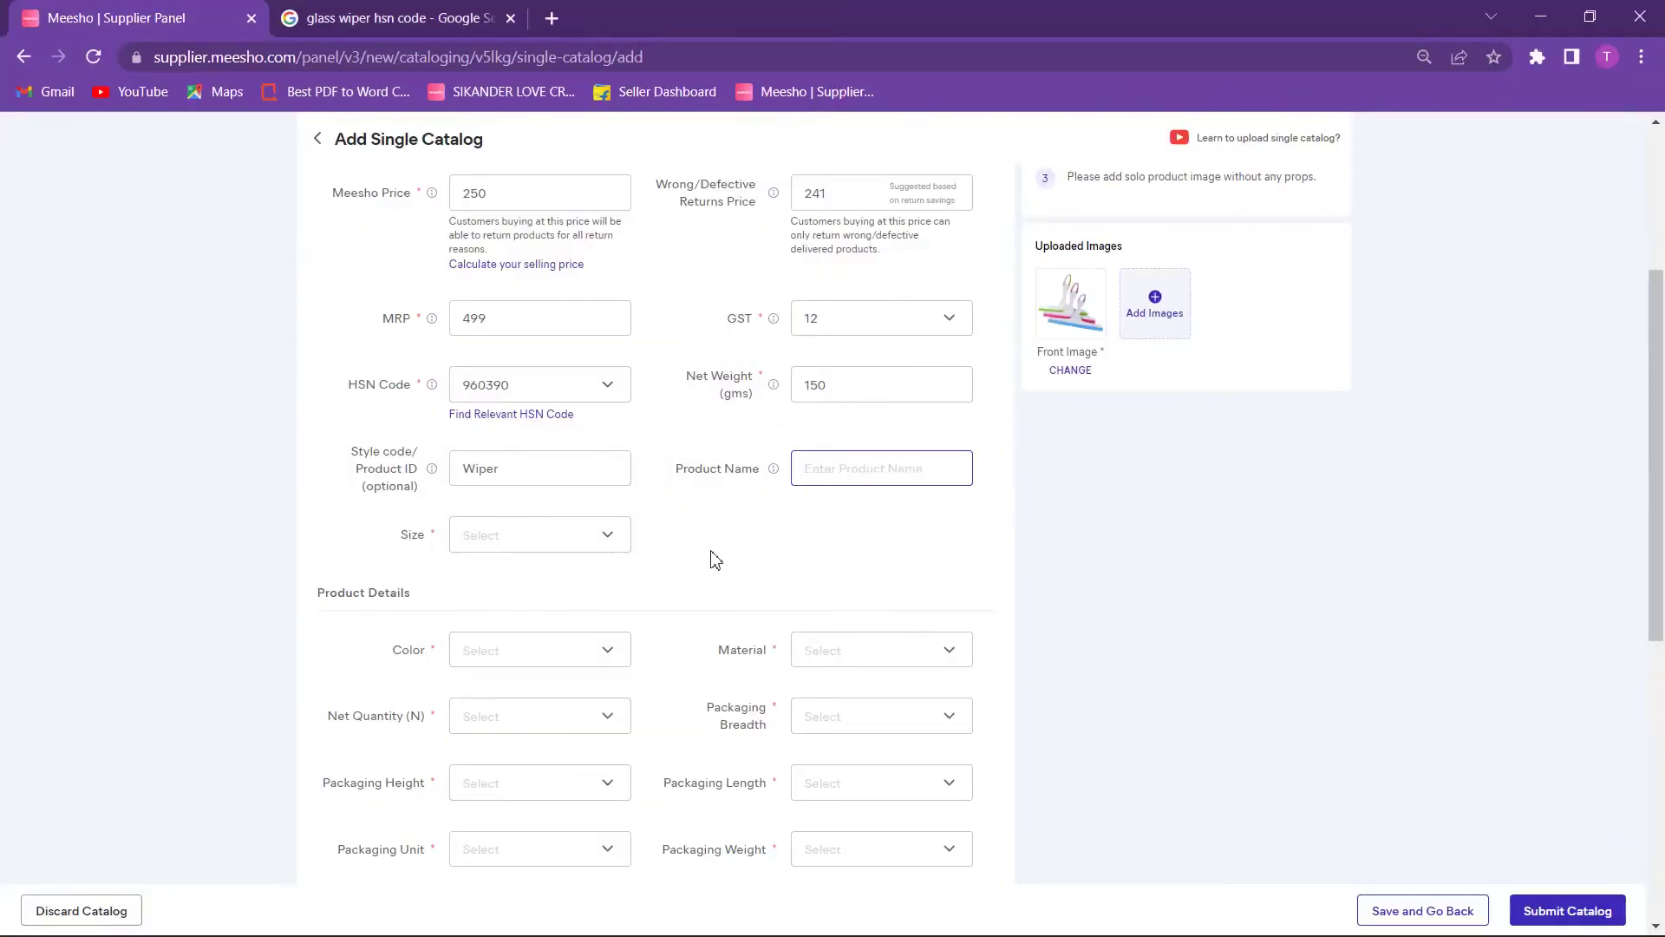
{"action": "key", "text": "ctrl+v"}
Step: Copy the title "Kitchen Platform and Glass Wiper, Multicolour, Pack of 3" from the Excel sheet and append it to the product name in the supplier panel
{"action": "key", "text": "alt+Tab"}
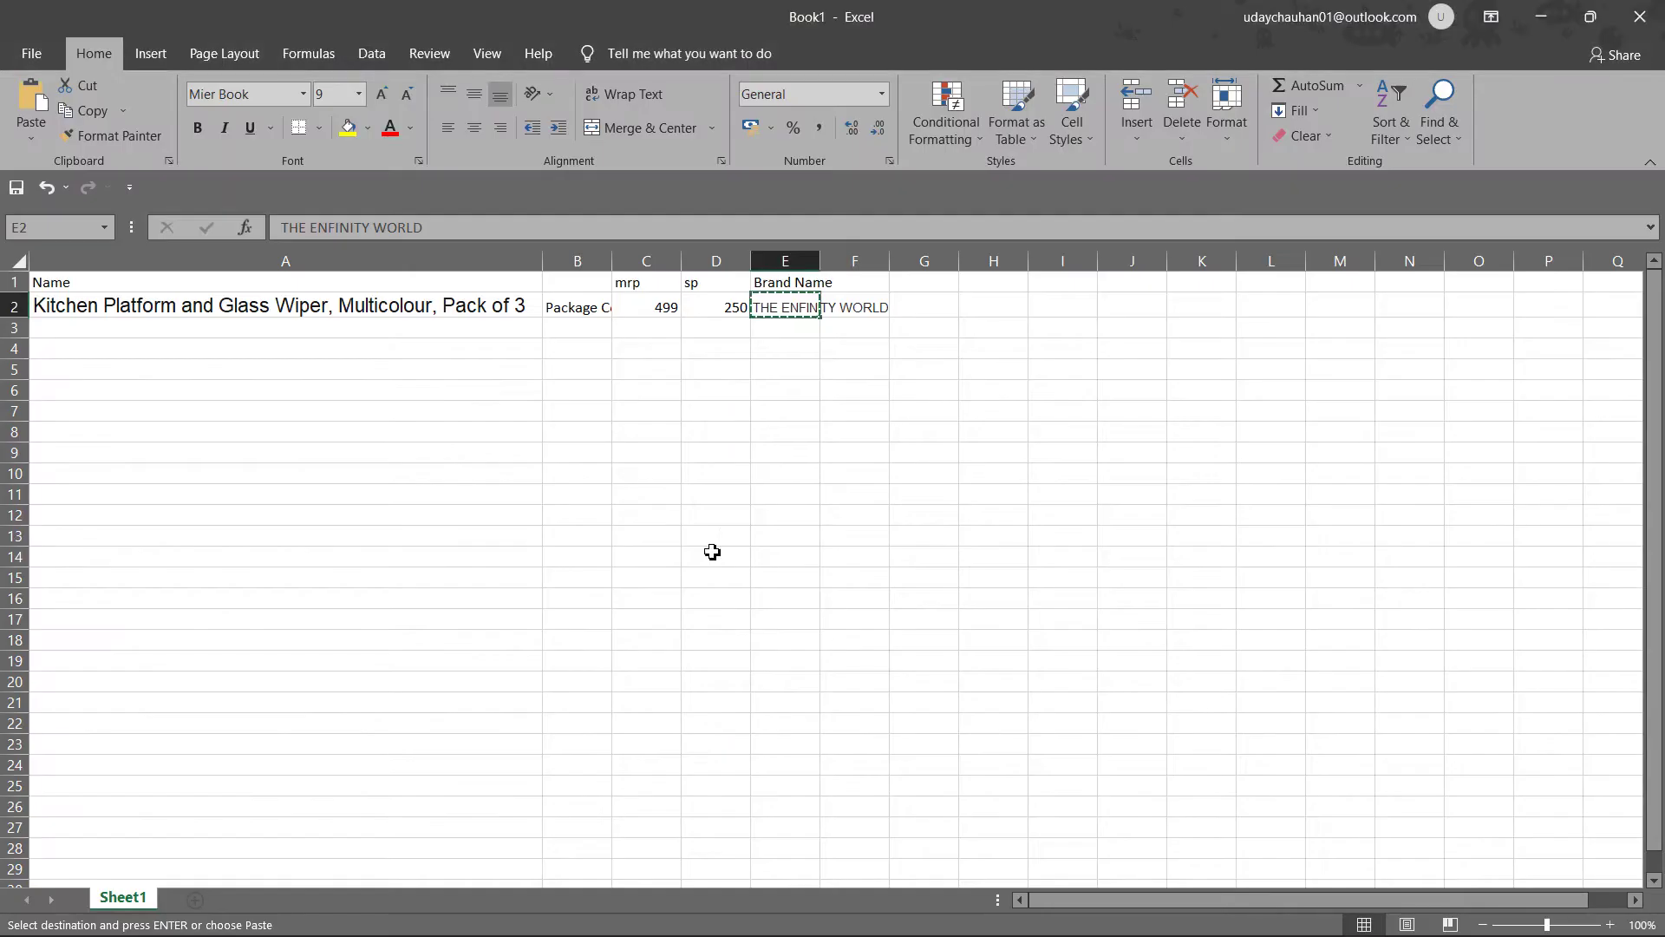
{"action": "left_click", "coordinate": [488, 307]}
{"action": "key", "text": "ctrl+c"}
{"action": "key", "text": "alt+Tab"}
{"action": "key", "text": "ctrl+v"}
{"action": "right_click", "coordinate": [871, 475]}
{"action": "left_click", "coordinate": [922, 490]}
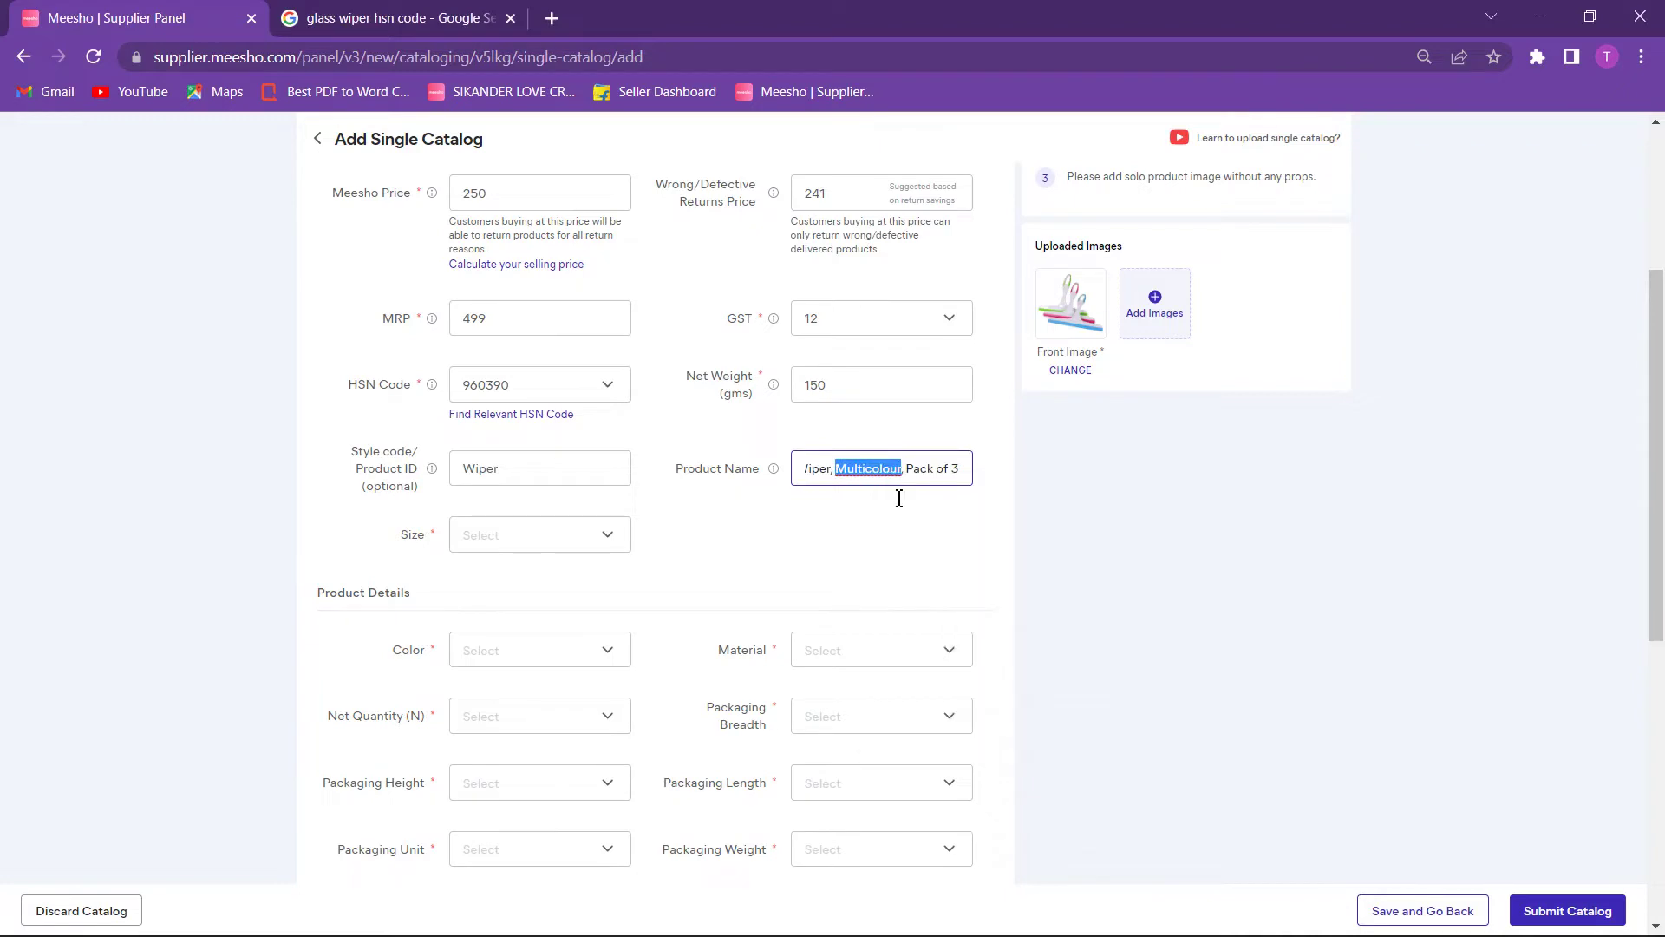
Step: Select and apply Free Size as the product's size
{"action": "left_click", "coordinate": [611, 549]}
{"action": "left_click", "coordinate": [467, 585]}
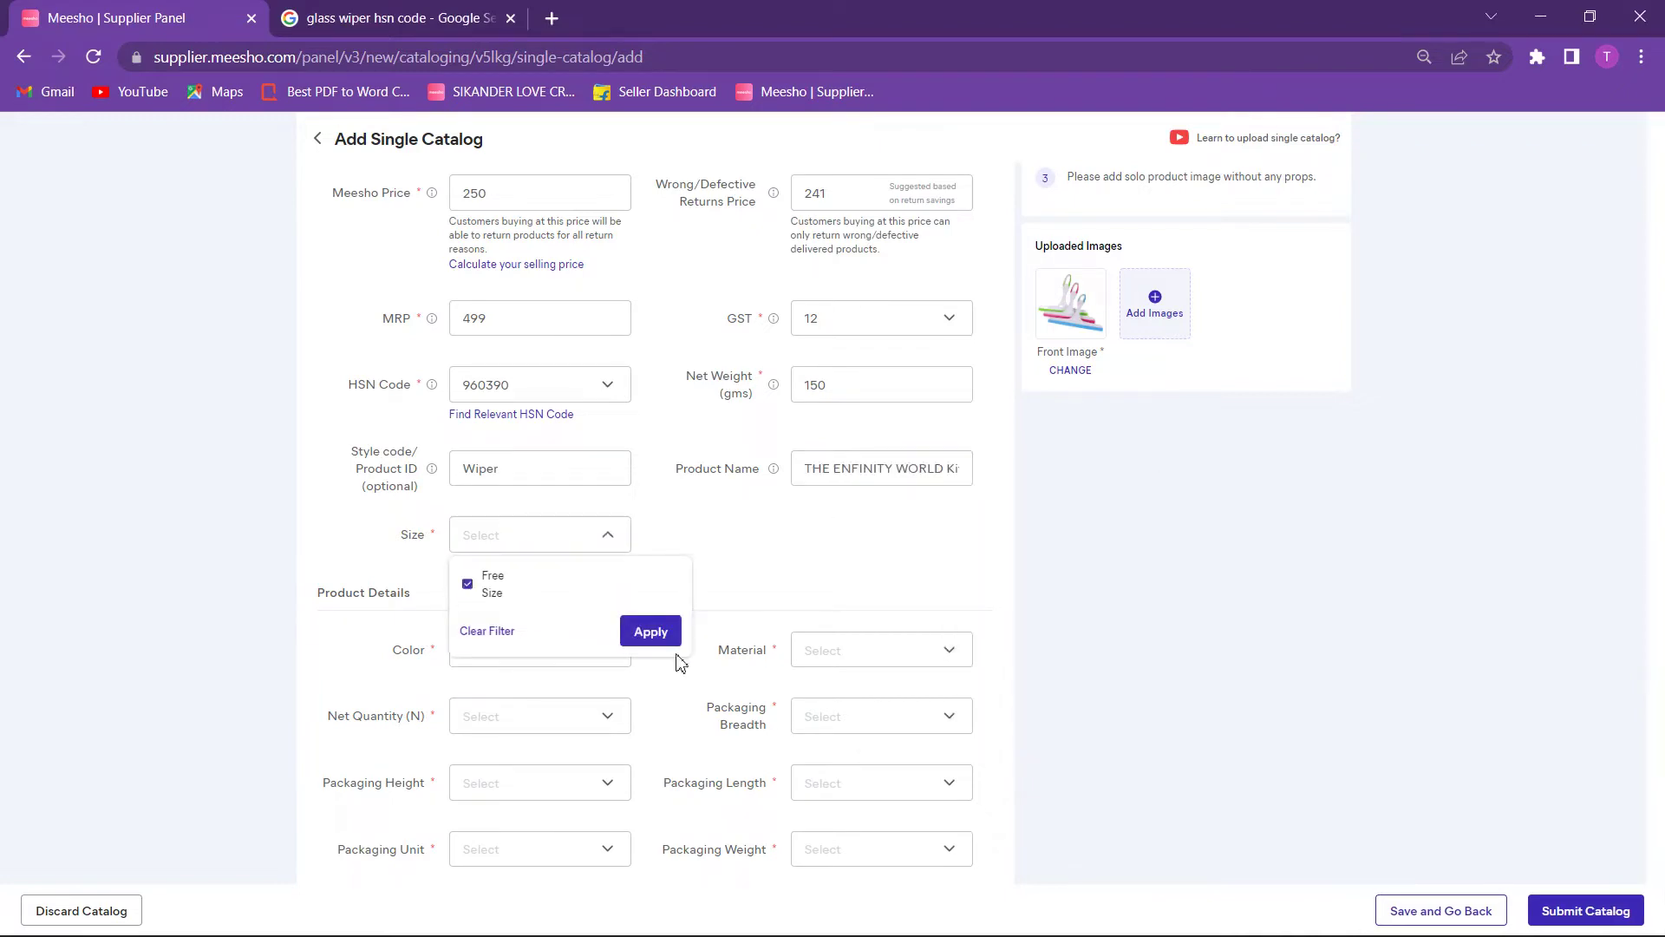
{"action": "left_click", "coordinate": [651, 632]}
Step: Set the Free Size row's inventory to 10 and its SKU ID to Wiper_Combo3
{"action": "scroll", "coordinate": [646, 629], "scroll_direction": "down", "scroll_amount": 2}
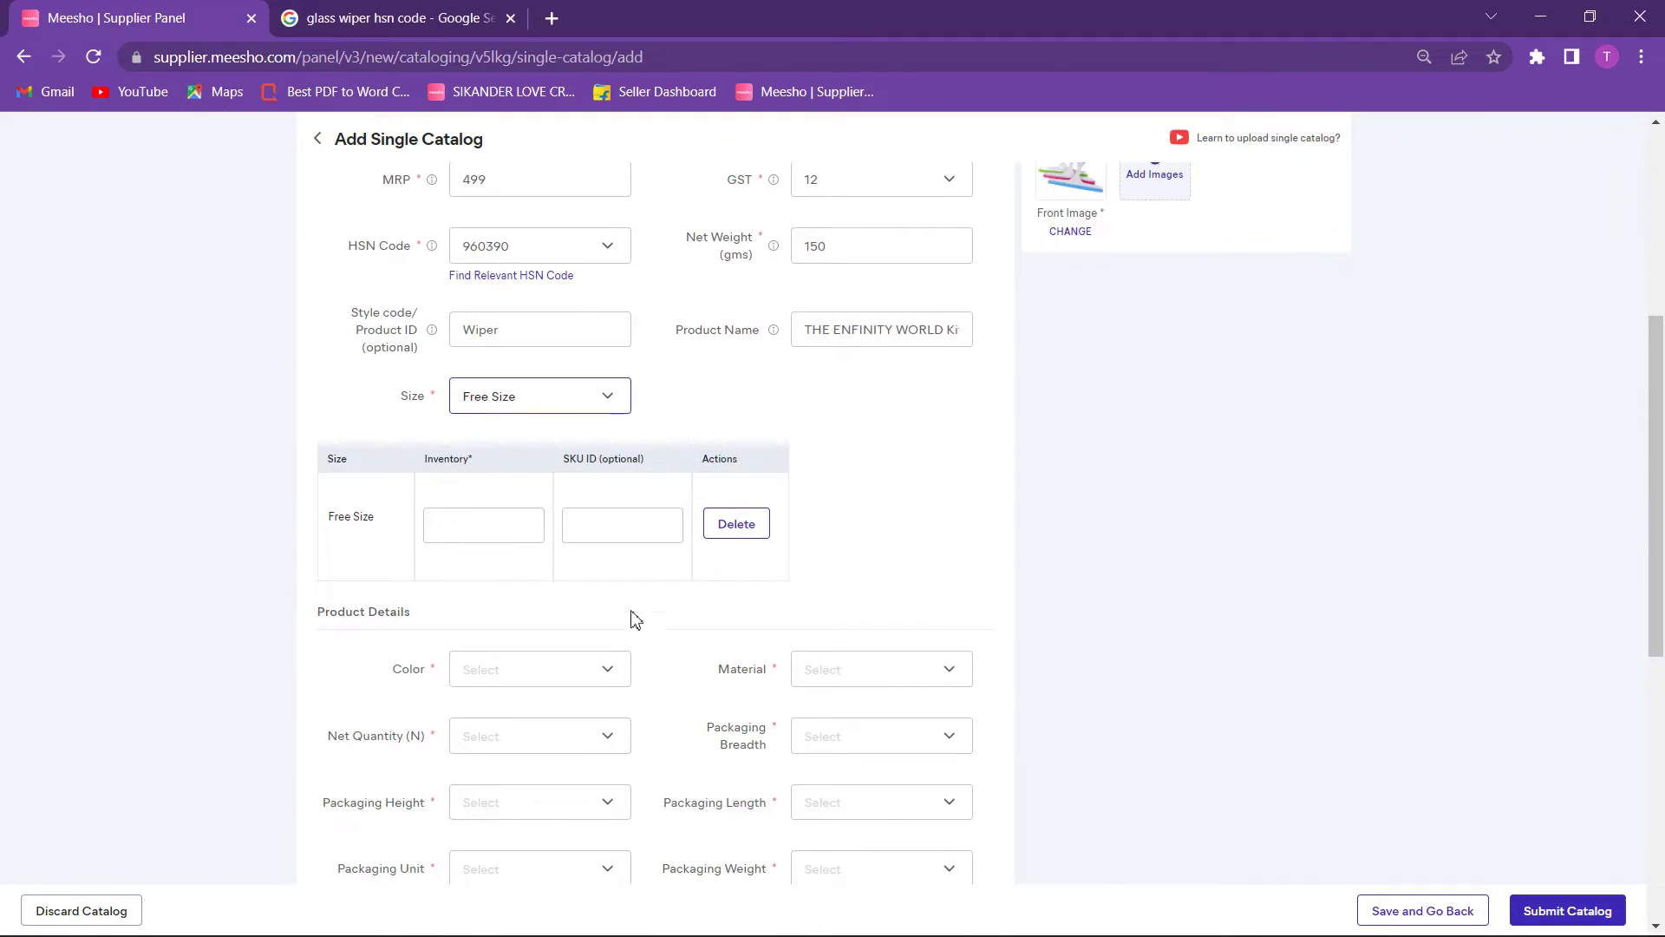
{"action": "left_click", "coordinate": [491, 525]}
{"action": "left_click", "coordinate": [615, 522]}
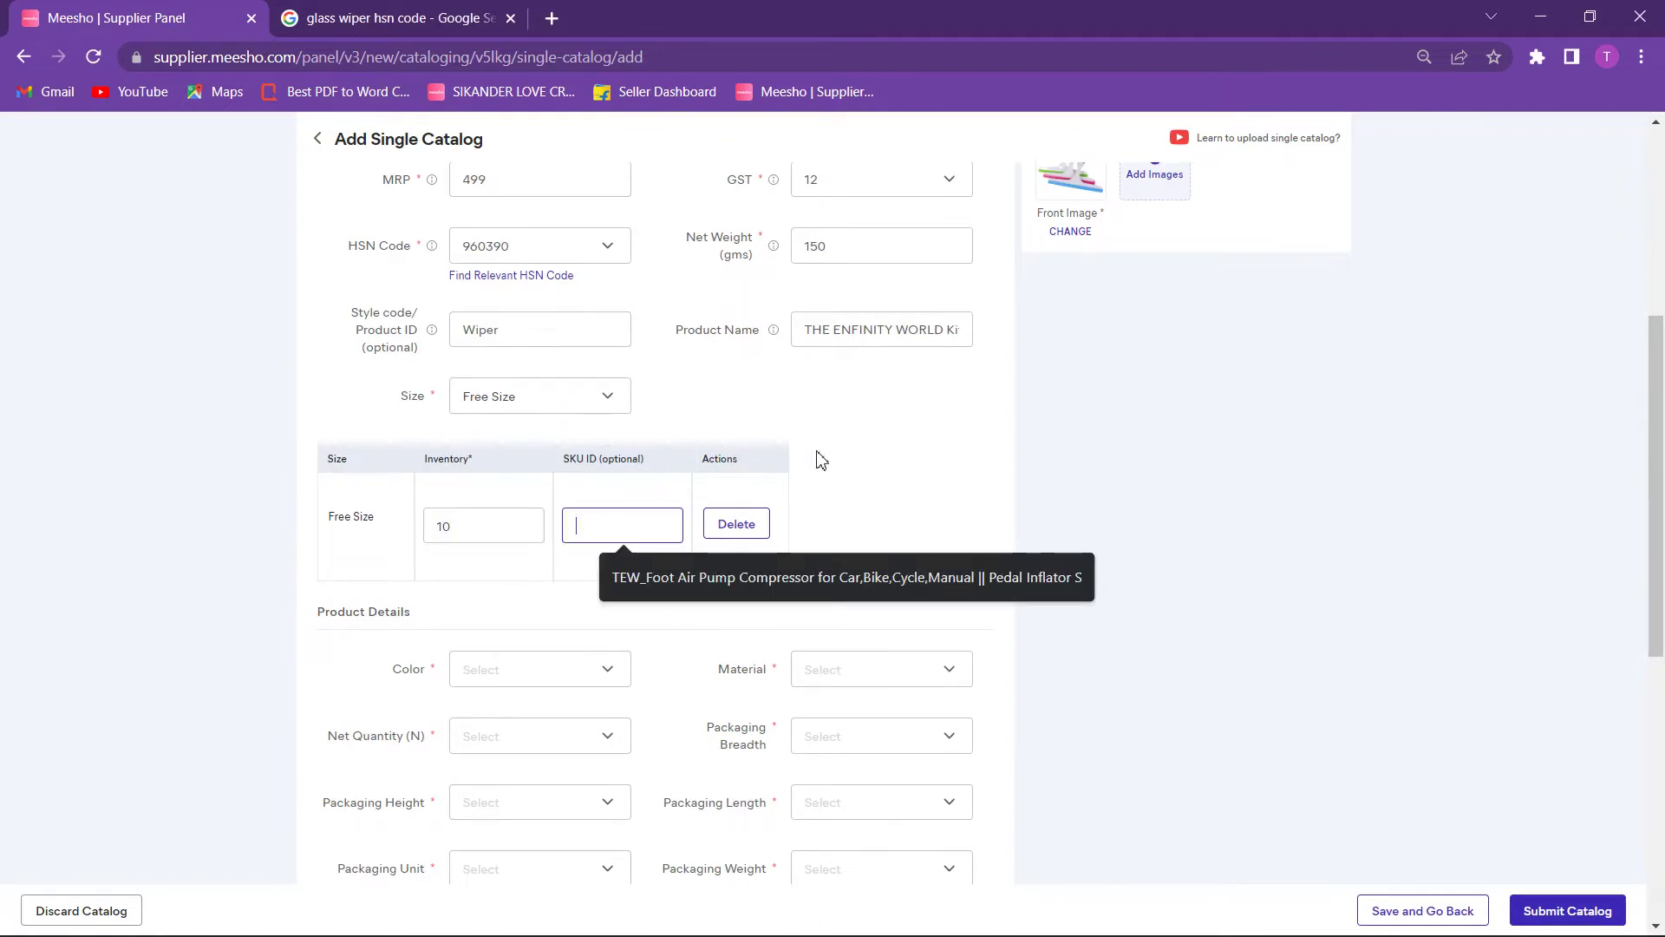
{"action": "type", "text": "Wiper_Combo3"}
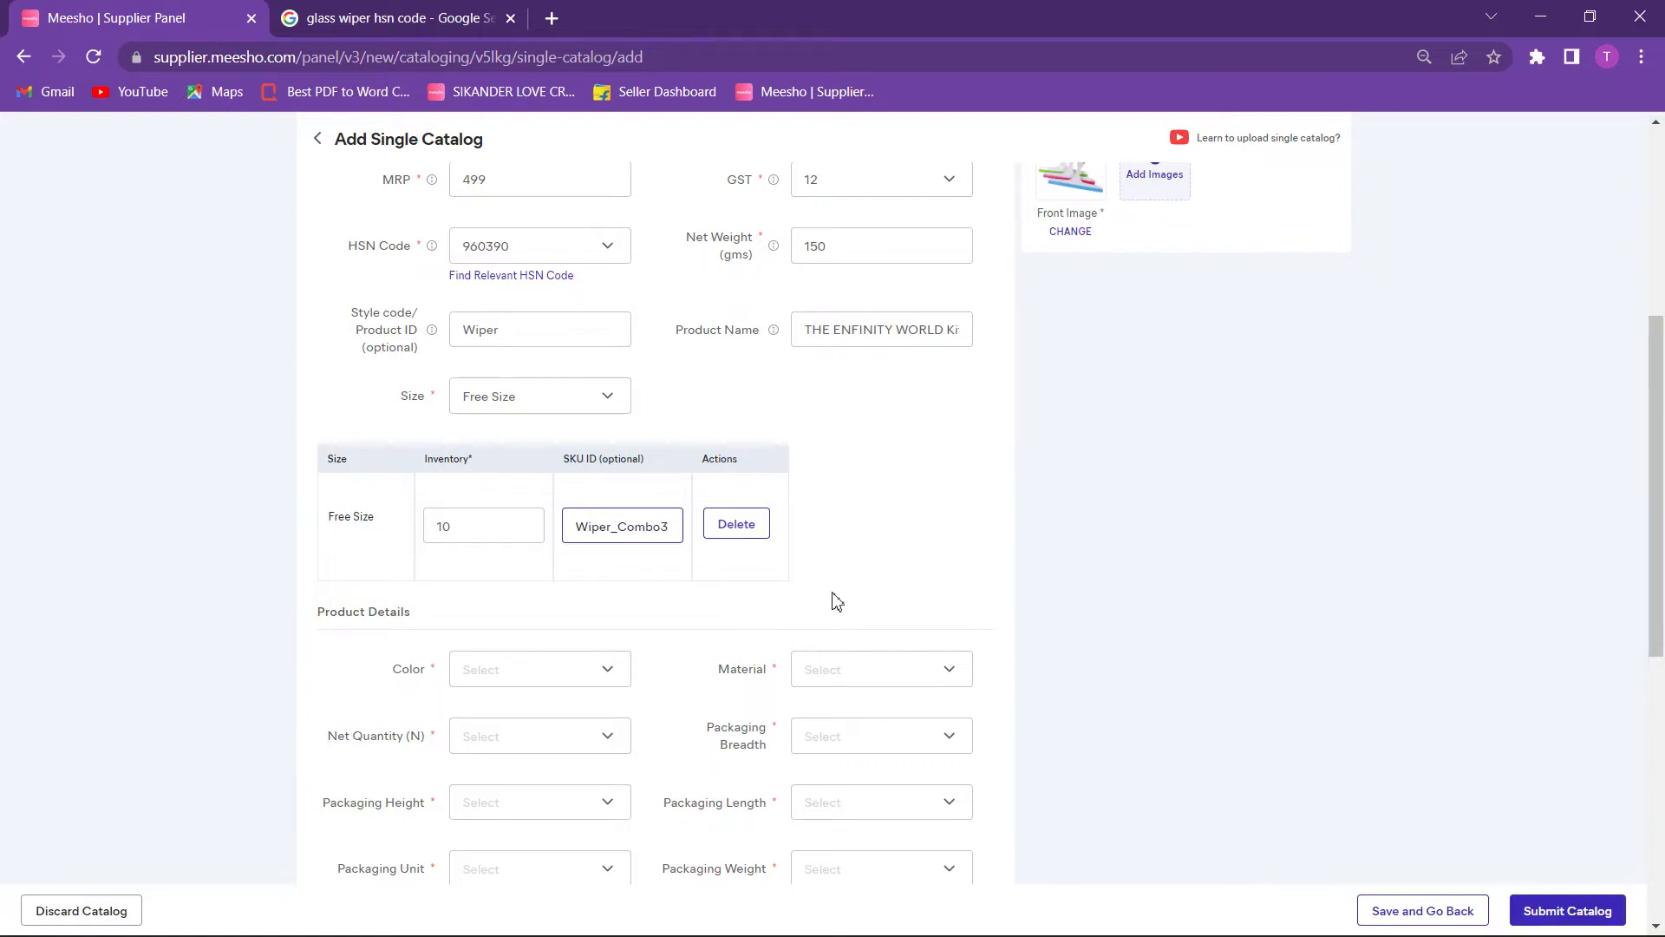
Step: In the product details, set the color to Multicolor and the material to Others
{"action": "scroll", "coordinate": [832, 595], "scroll_direction": "down", "scroll_amount": 2}
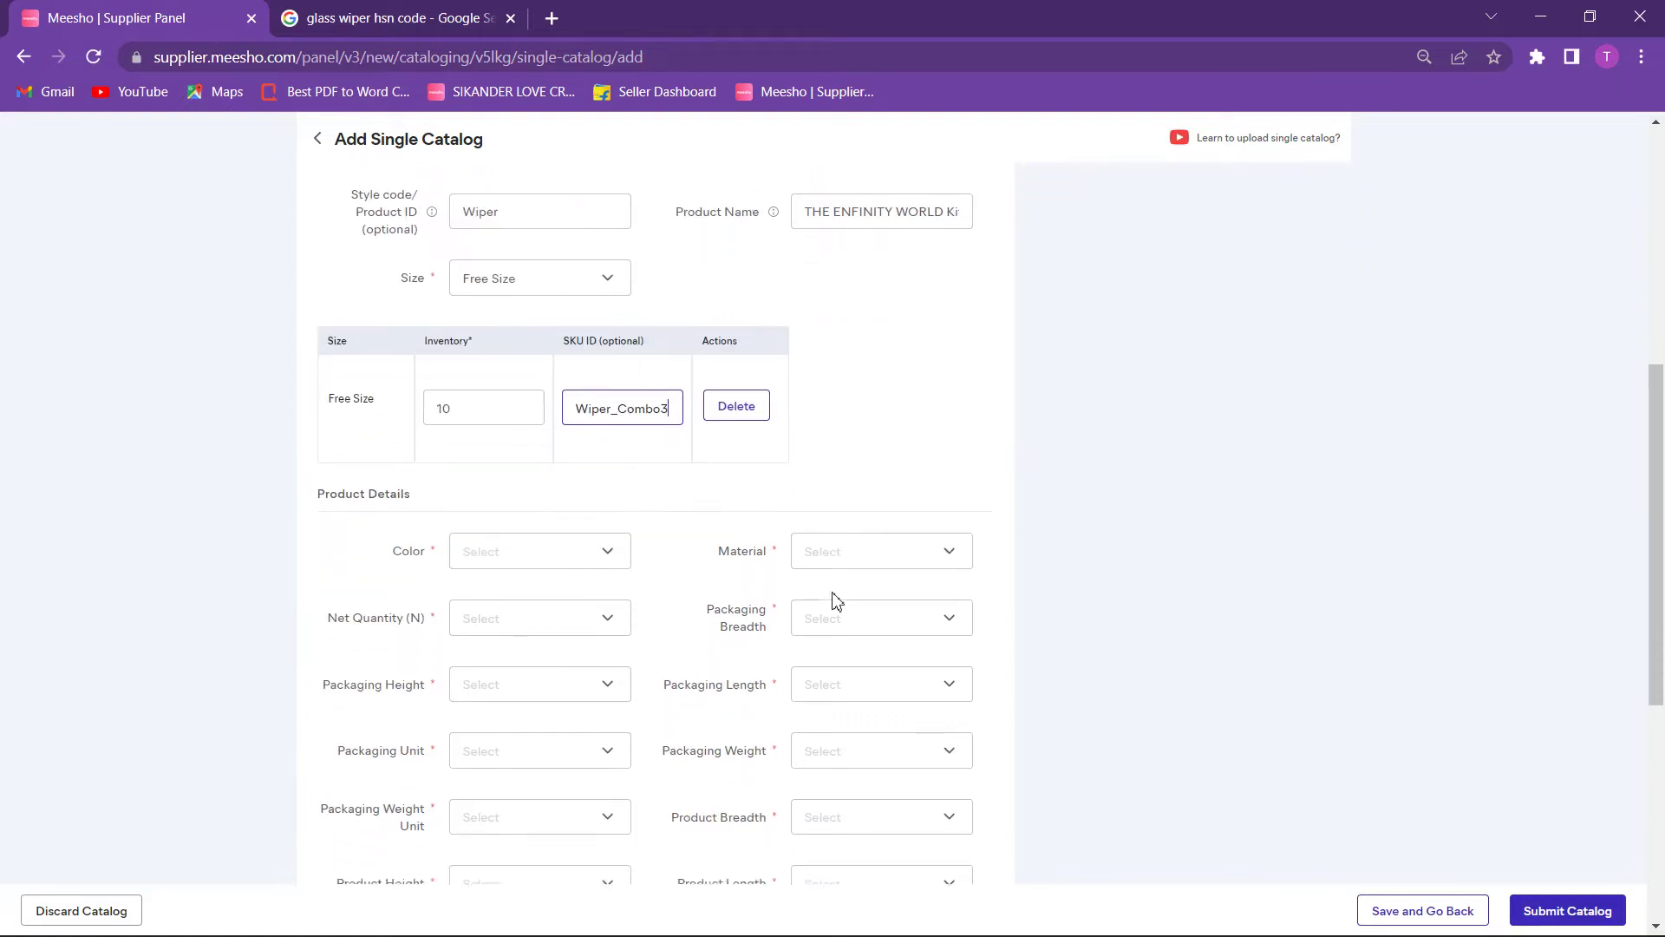
{"action": "scroll", "coordinate": [673, 497], "scroll_direction": "down", "scroll_amount": 1}
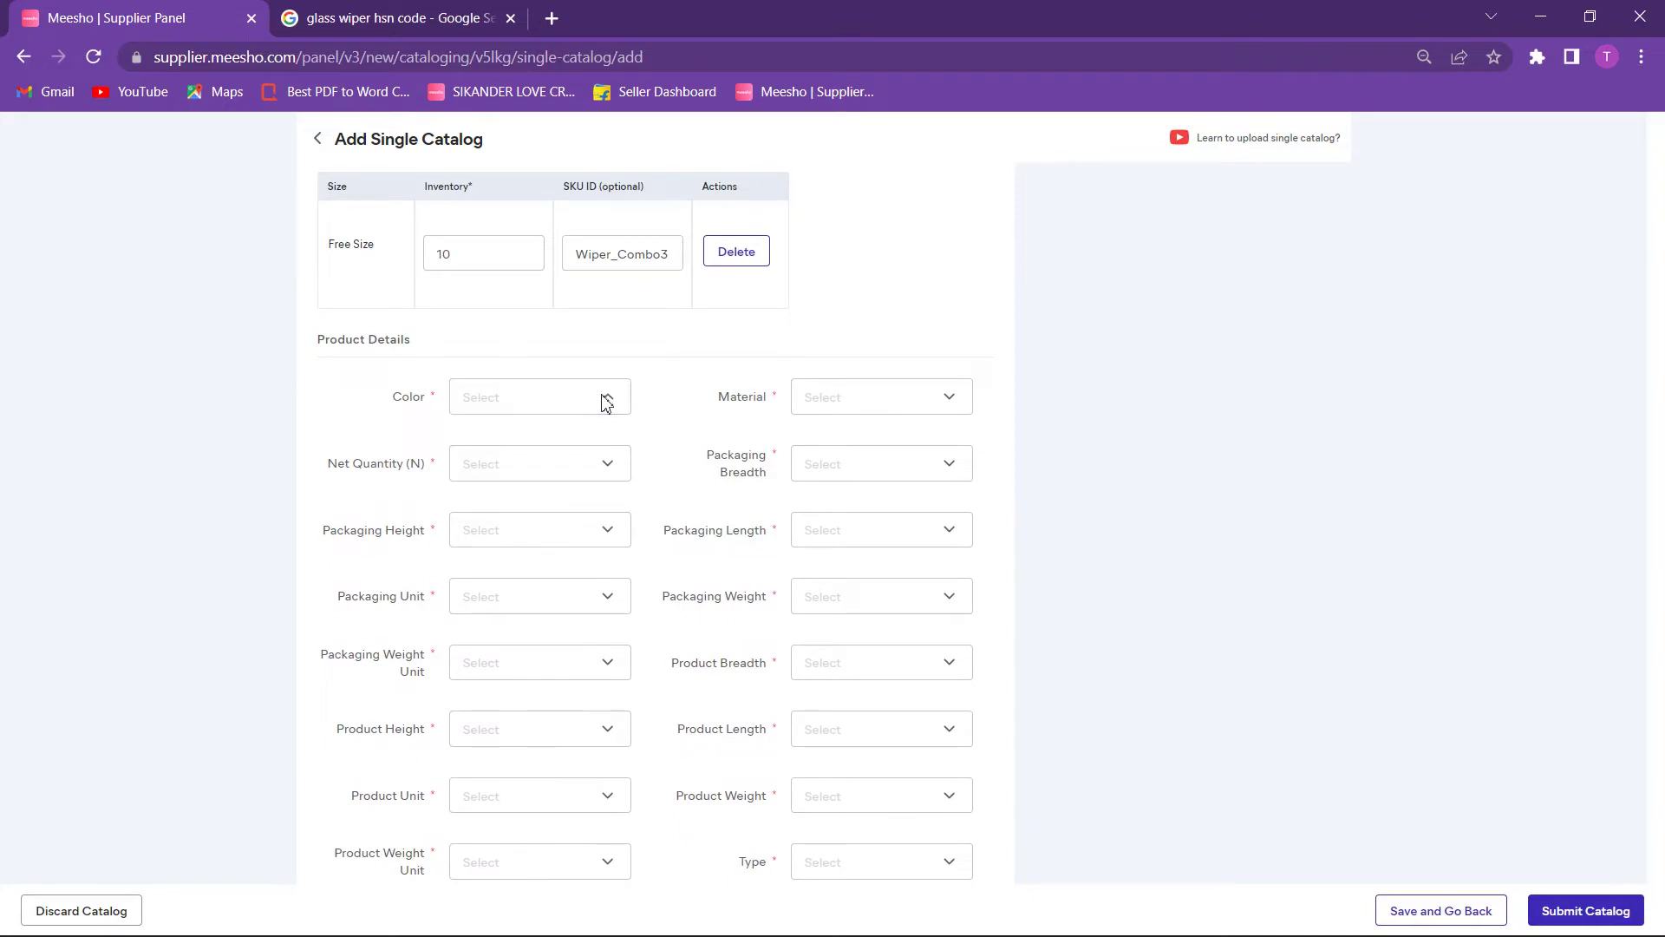
{"action": "left_click", "coordinate": [606, 397]}
{"action": "scroll", "coordinate": [540, 542], "scroll_direction": "down", "scroll_amount": 4}
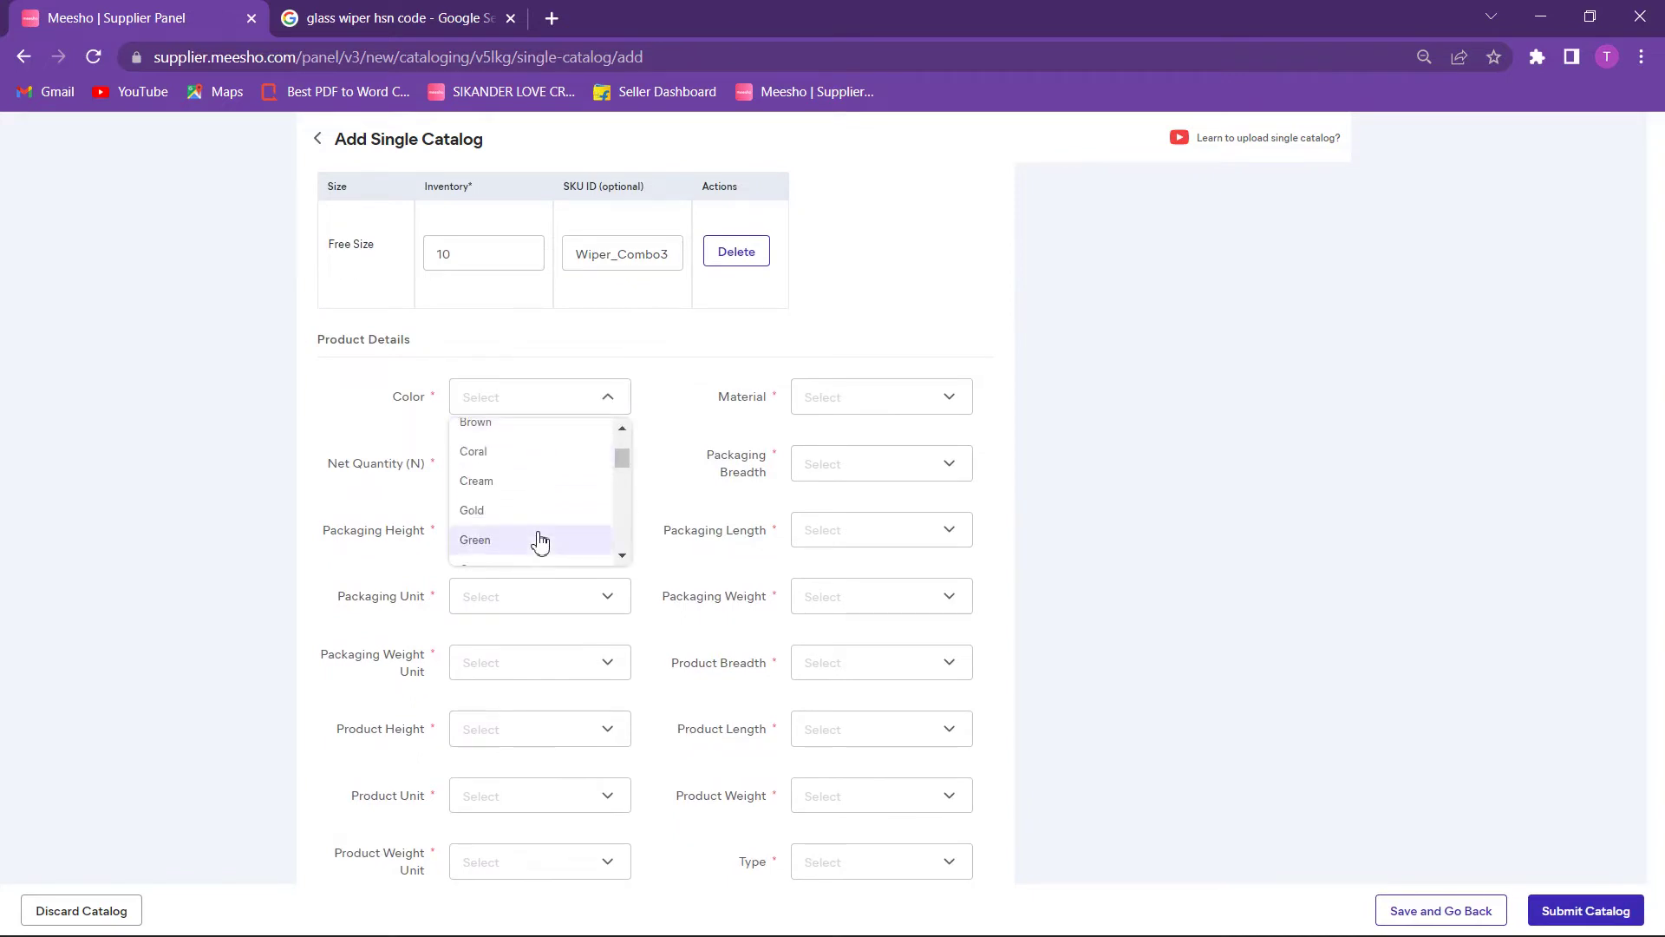
{"action": "scroll", "coordinate": [540, 543], "scroll_direction": "down", "scroll_amount": 1}
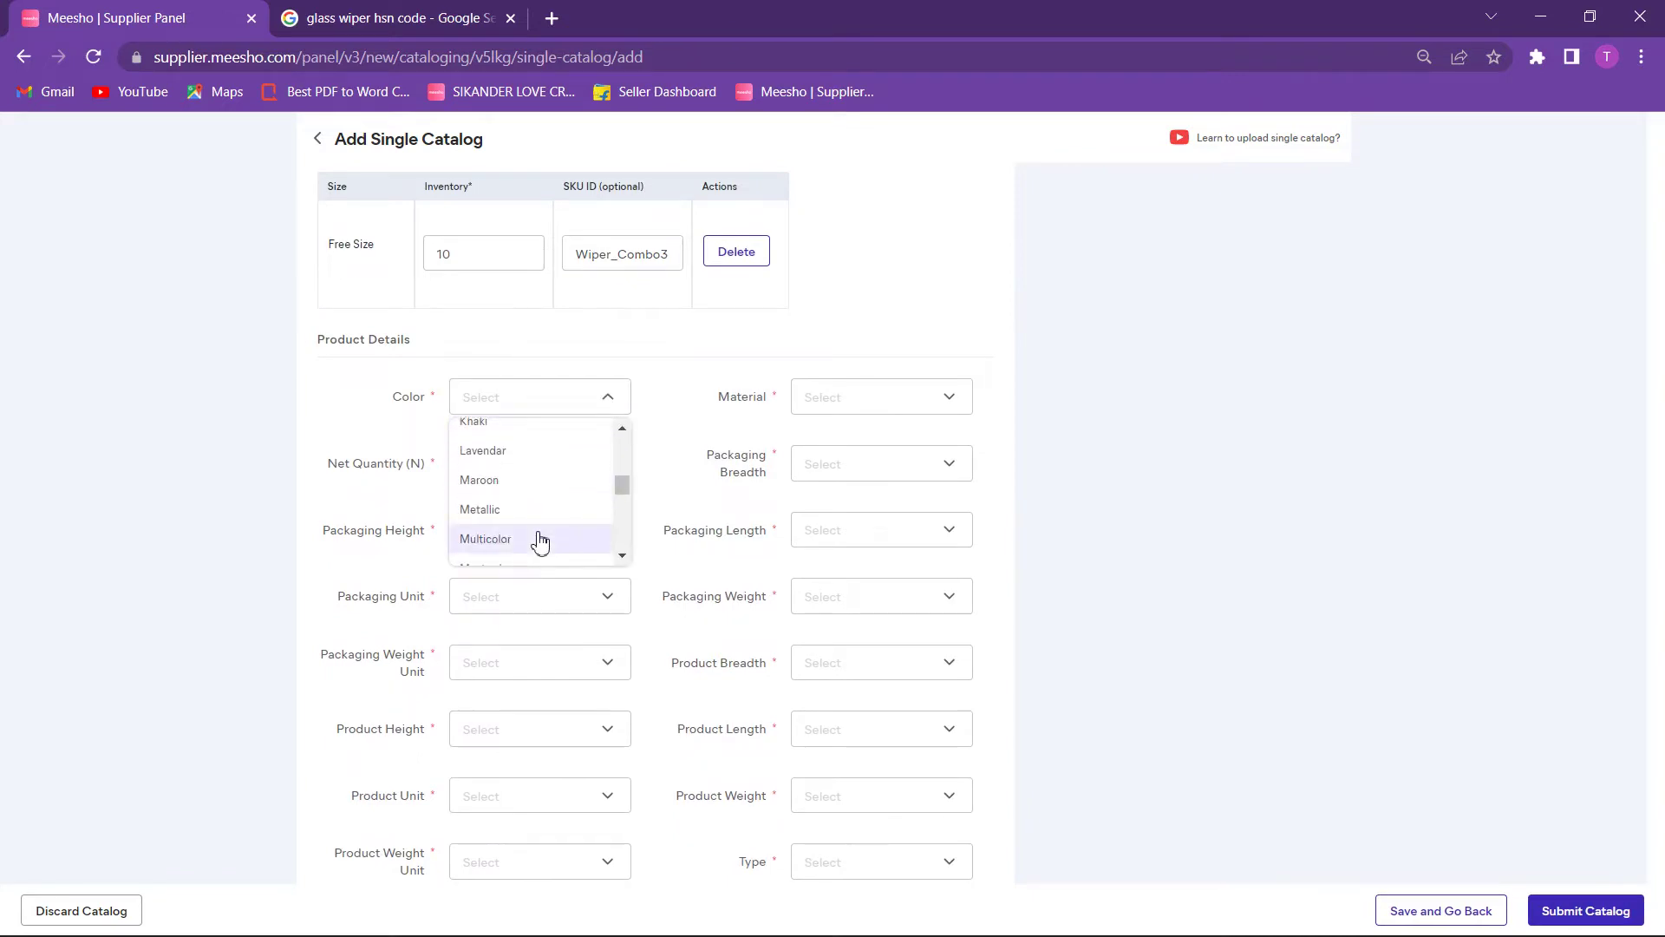
{"action": "left_click", "coordinate": [539, 541]}
{"action": "left_click", "coordinate": [896, 401]}
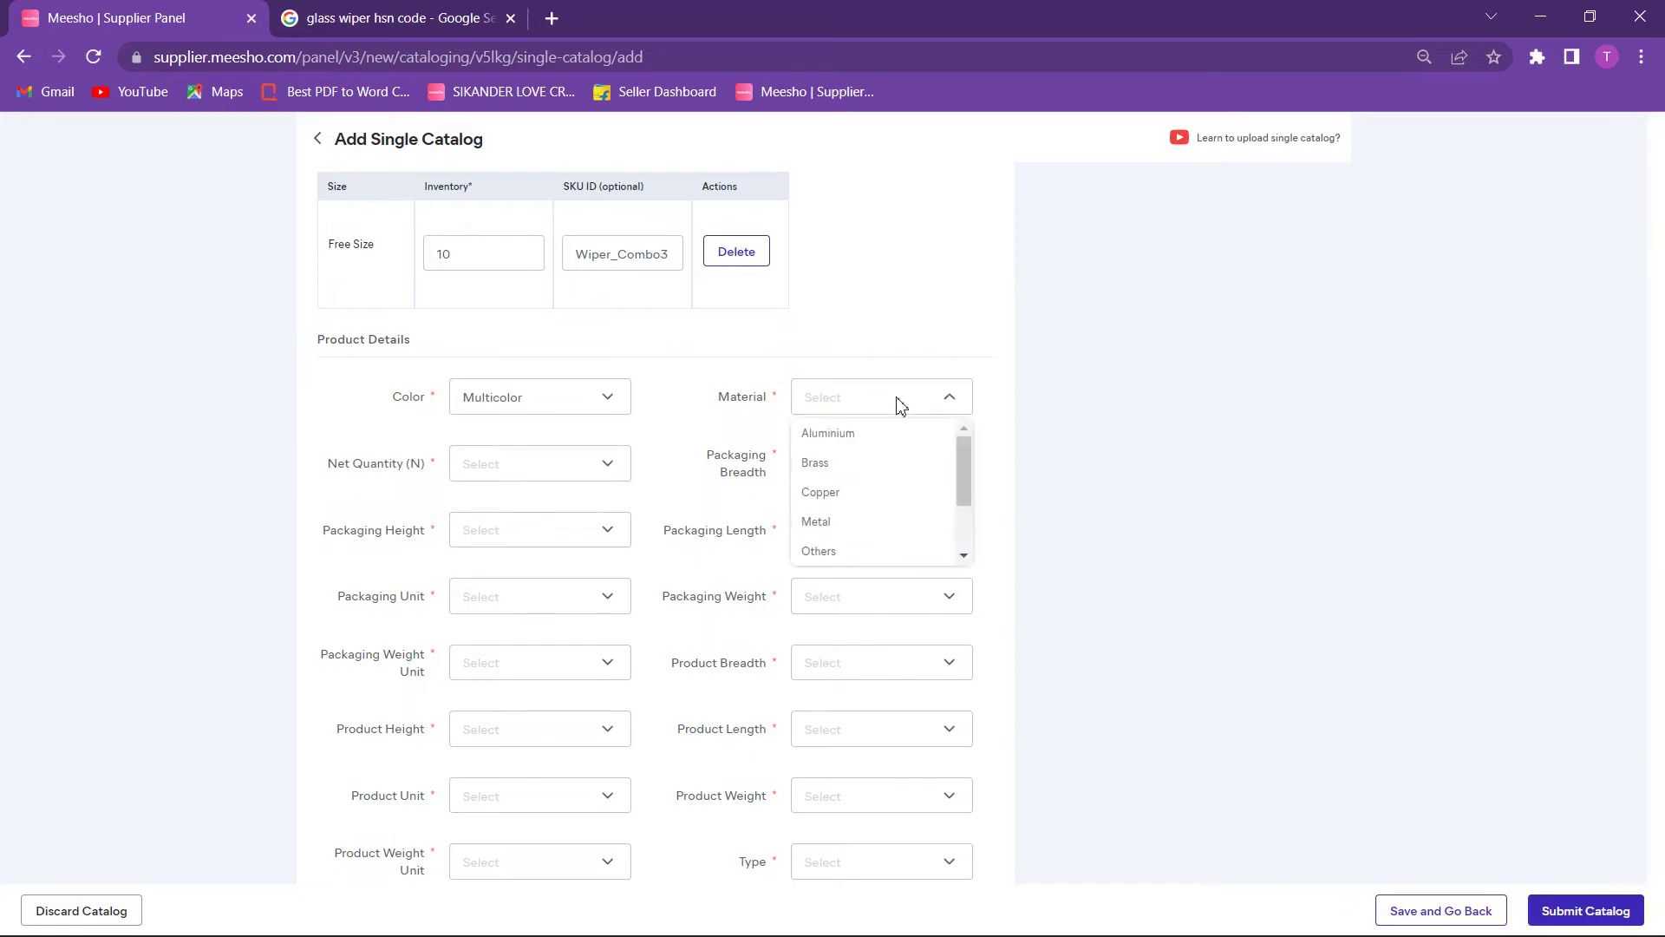
{"action": "scroll", "coordinate": [874, 520], "scroll_direction": "down", "scroll_amount": 1}
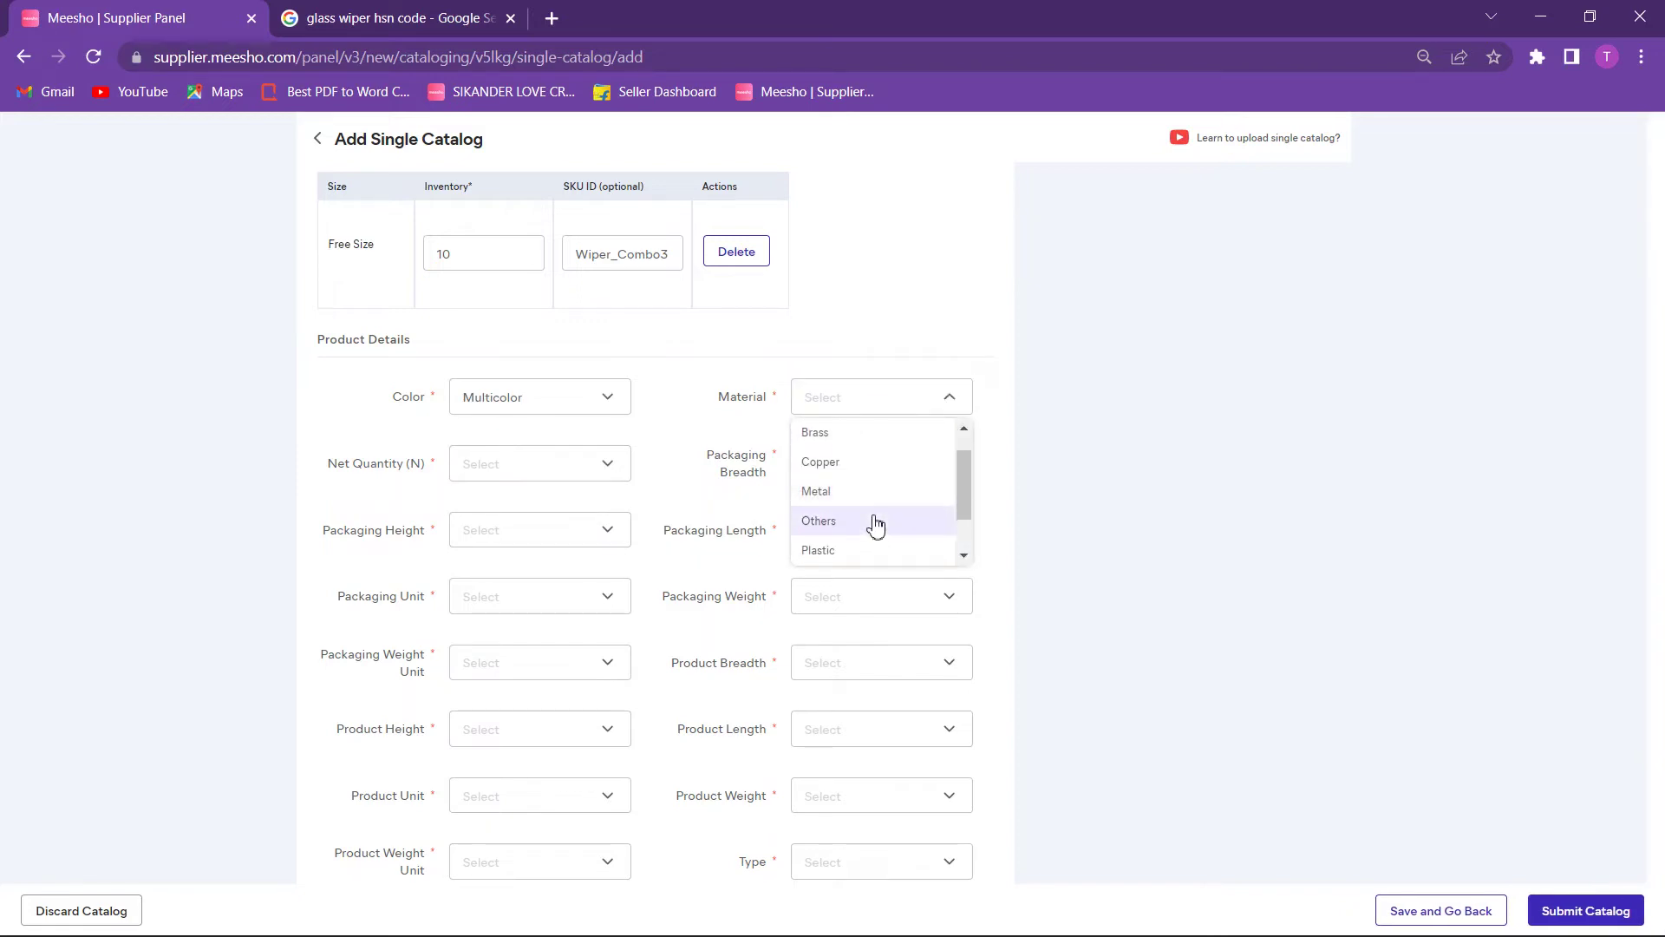
{"action": "left_click", "coordinate": [874, 520]}
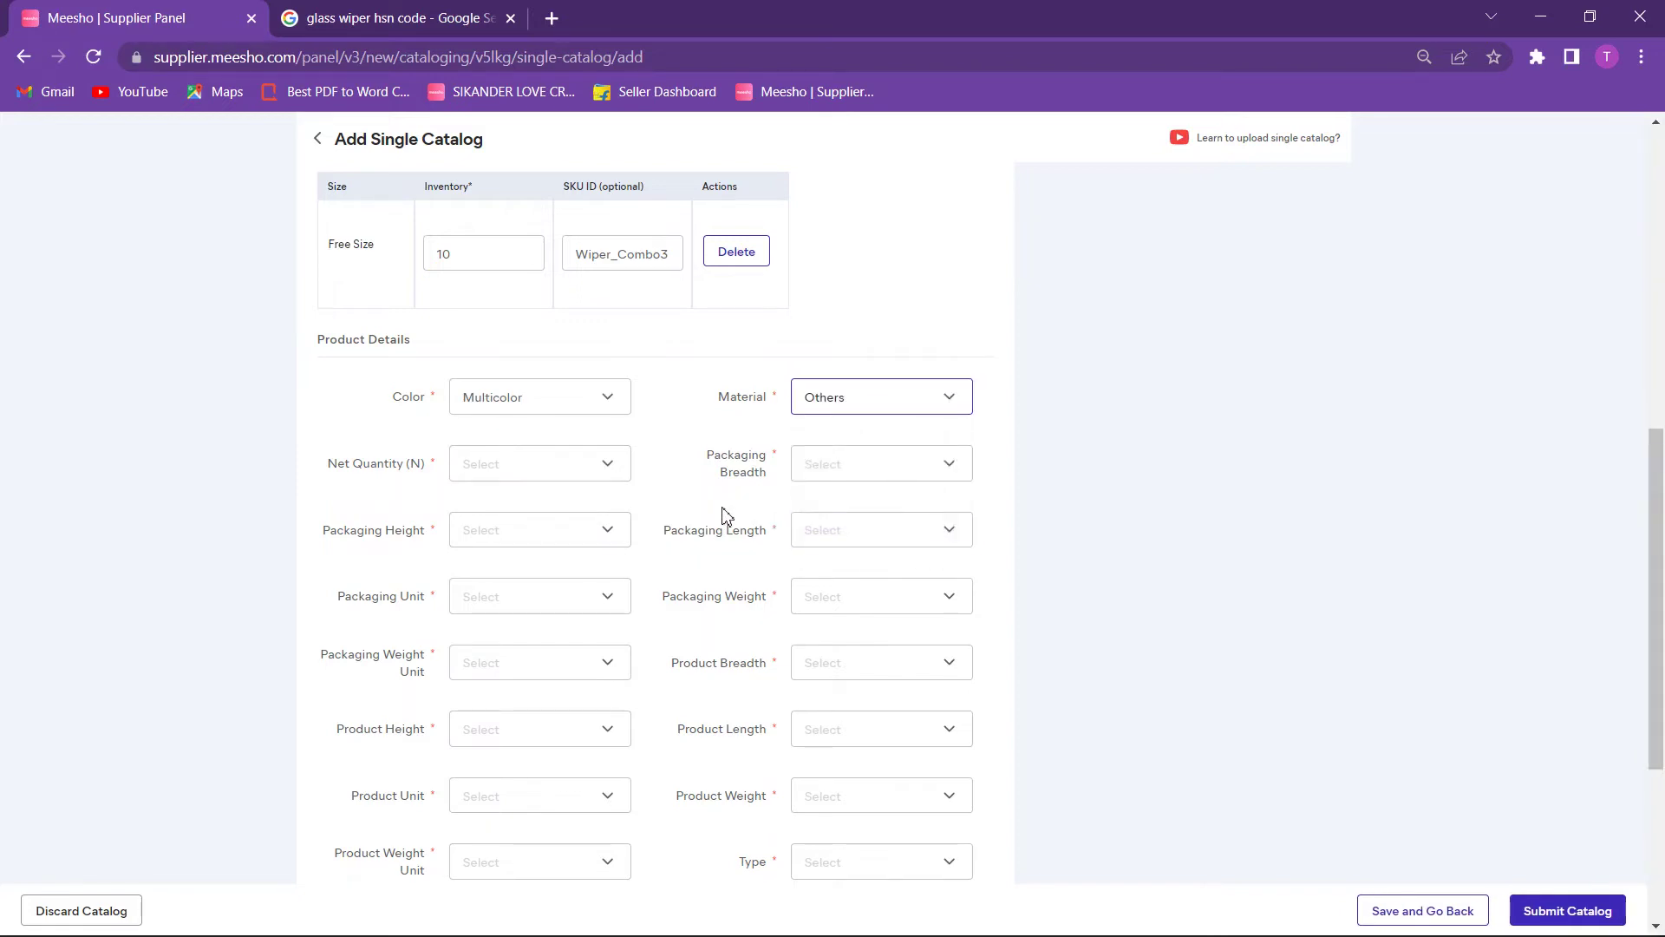
Step: Set the product's net quantity to Pack Of 3
{"action": "left_click", "coordinate": [605, 465]}
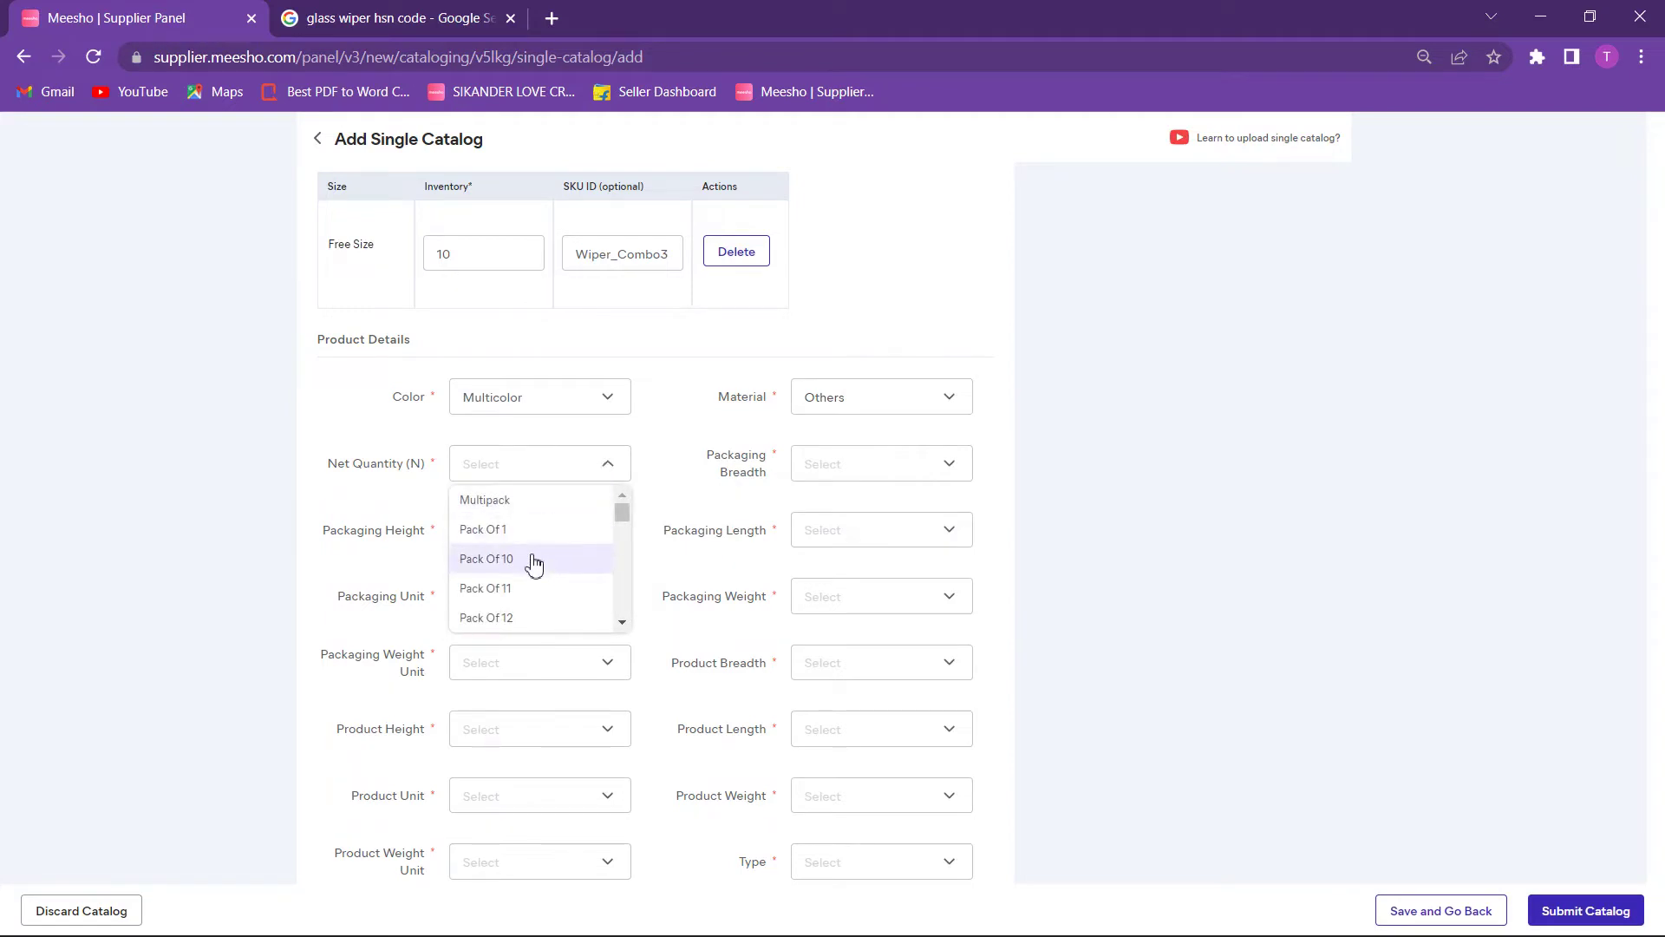
{"action": "scroll", "coordinate": [535, 546], "scroll_direction": "down", "scroll_amount": 4}
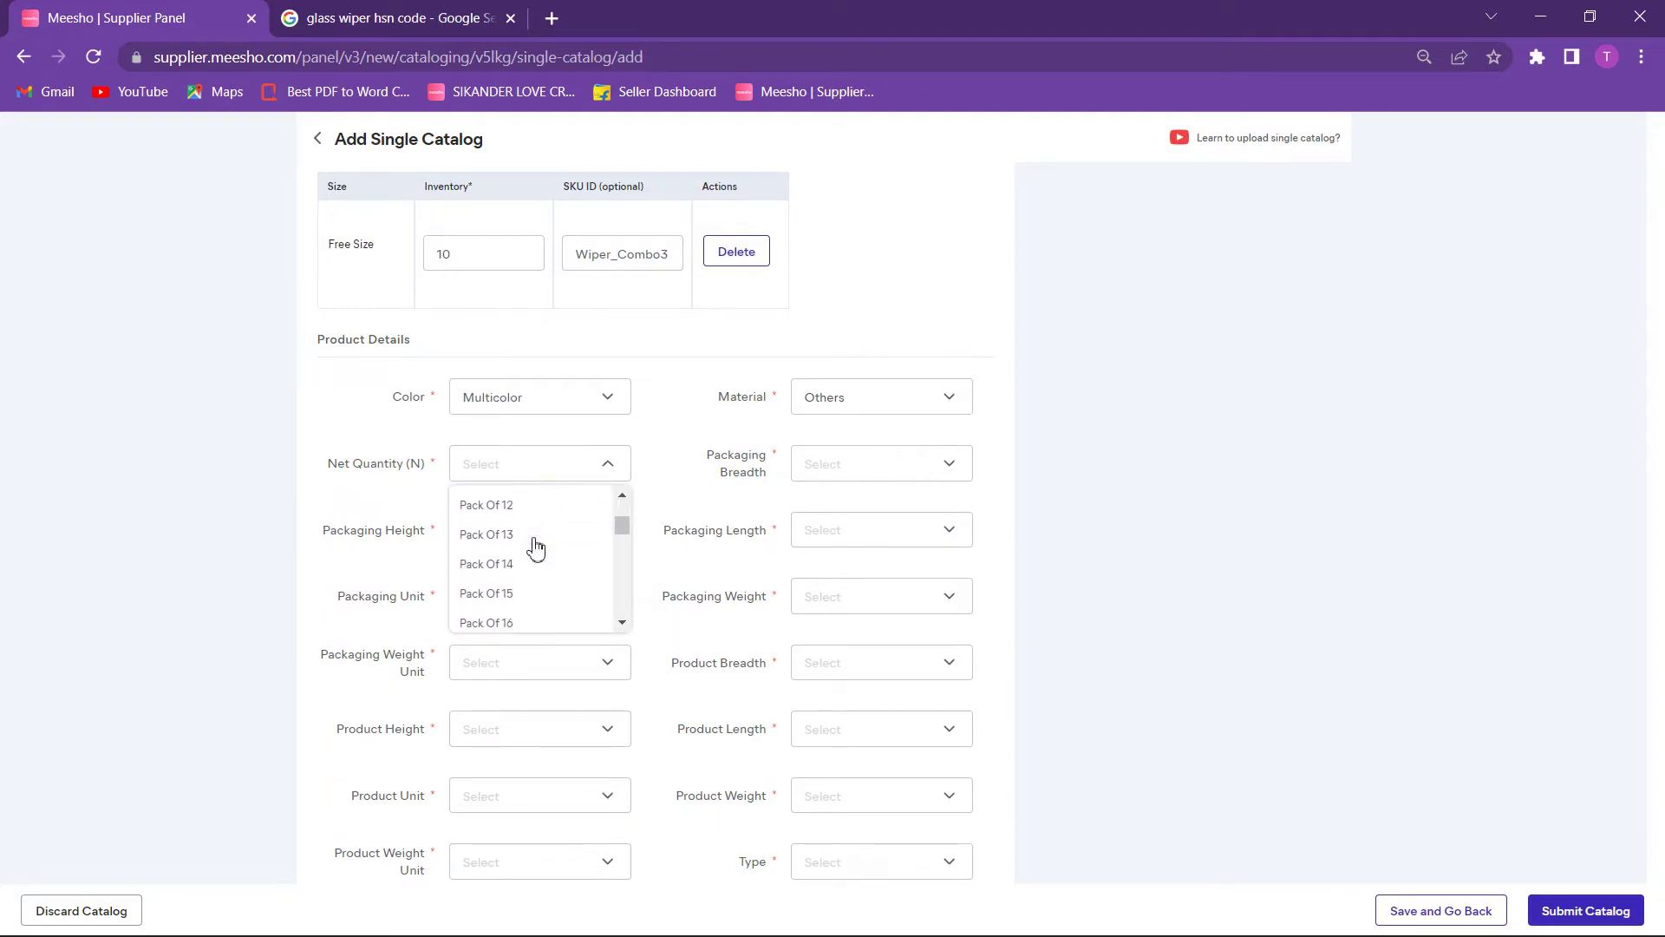
{"action": "scroll", "coordinate": [535, 547], "scroll_direction": "down", "scroll_amount": 5}
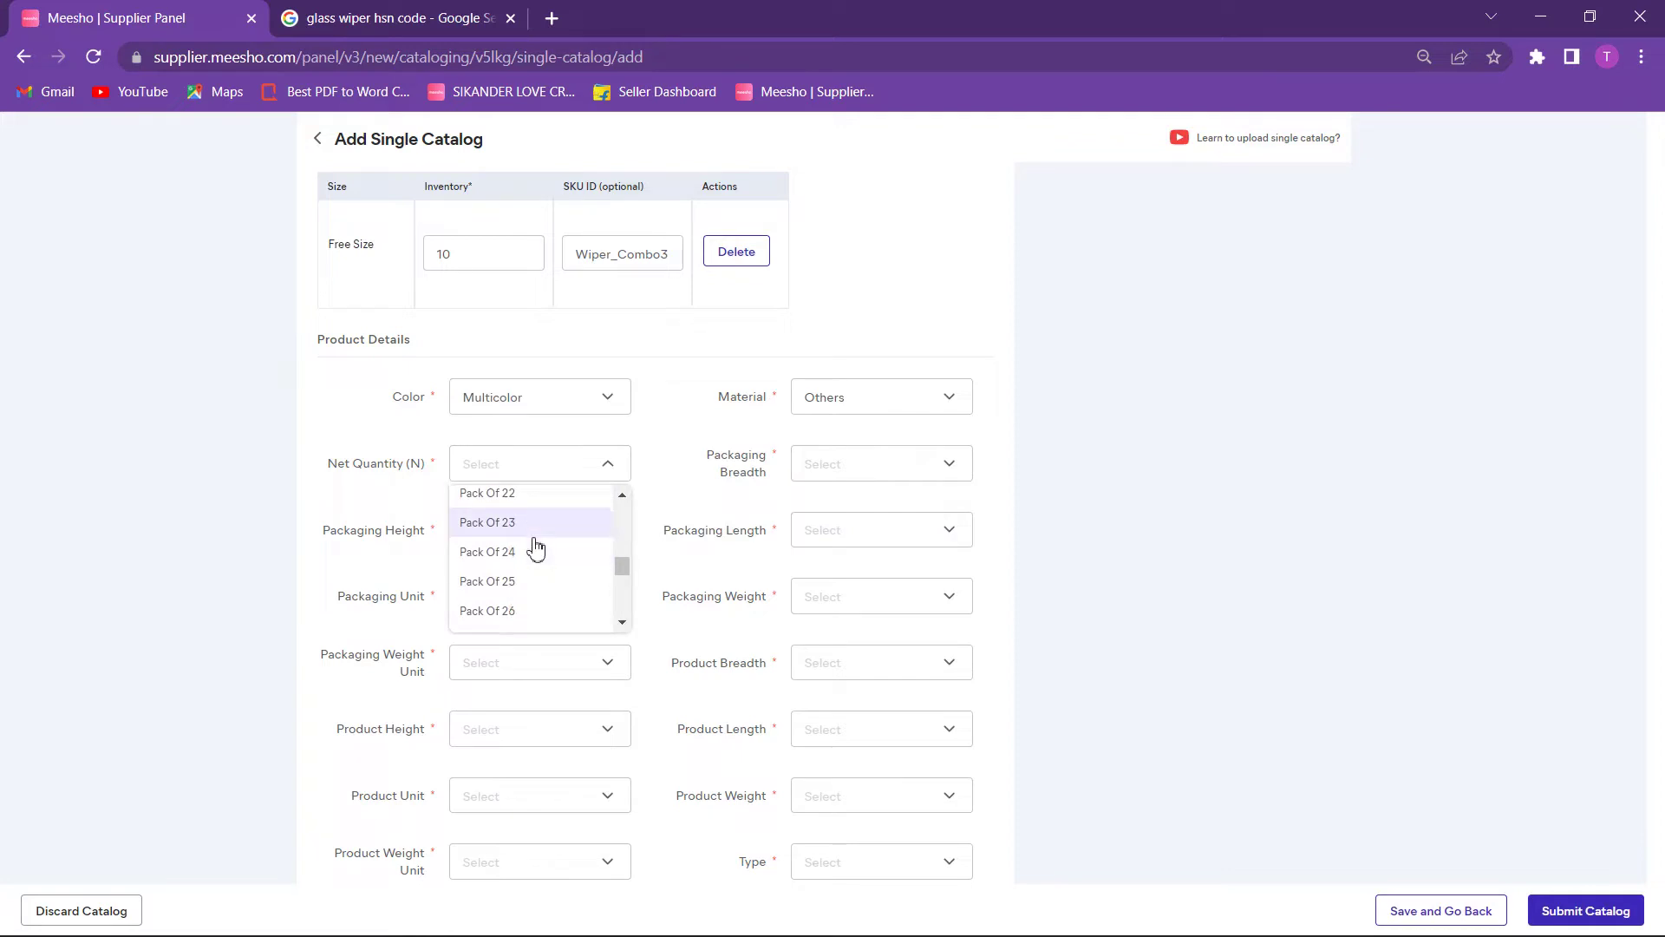
{"action": "scroll", "coordinate": [535, 547], "scroll_direction": "down", "scroll_amount": 2}
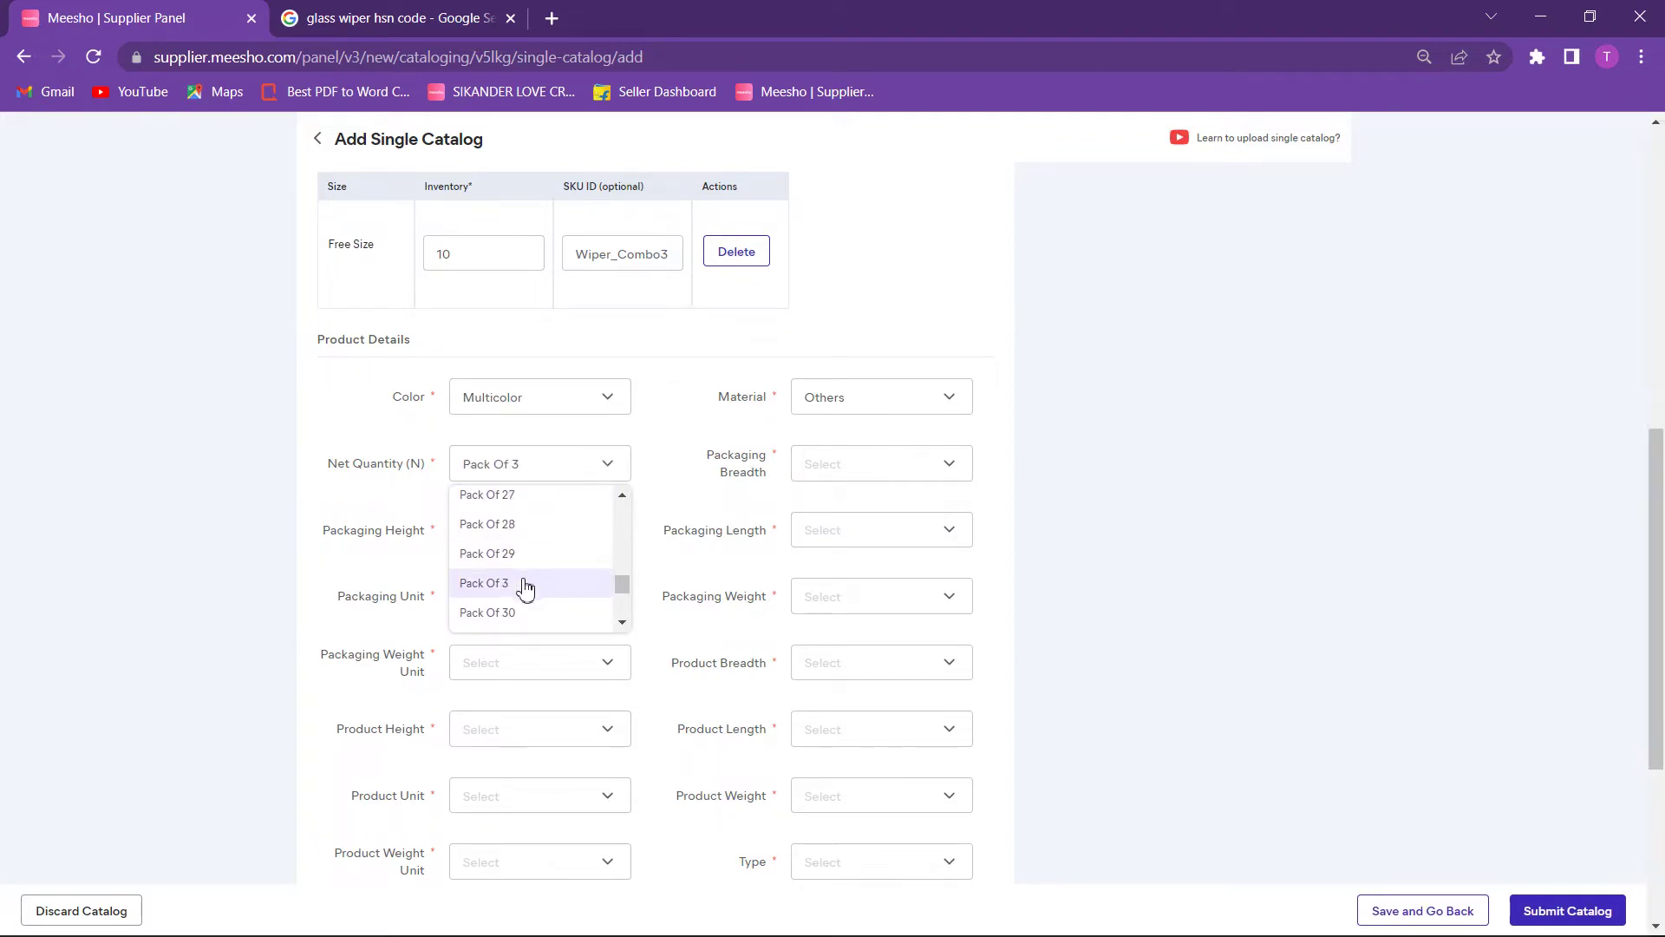
{"action": "left_click", "coordinate": [524, 583]}
Step: Set the packaging dimensions to breadth 1.5, height 4 and length 1.5
{"action": "left_click", "coordinate": [944, 466]}
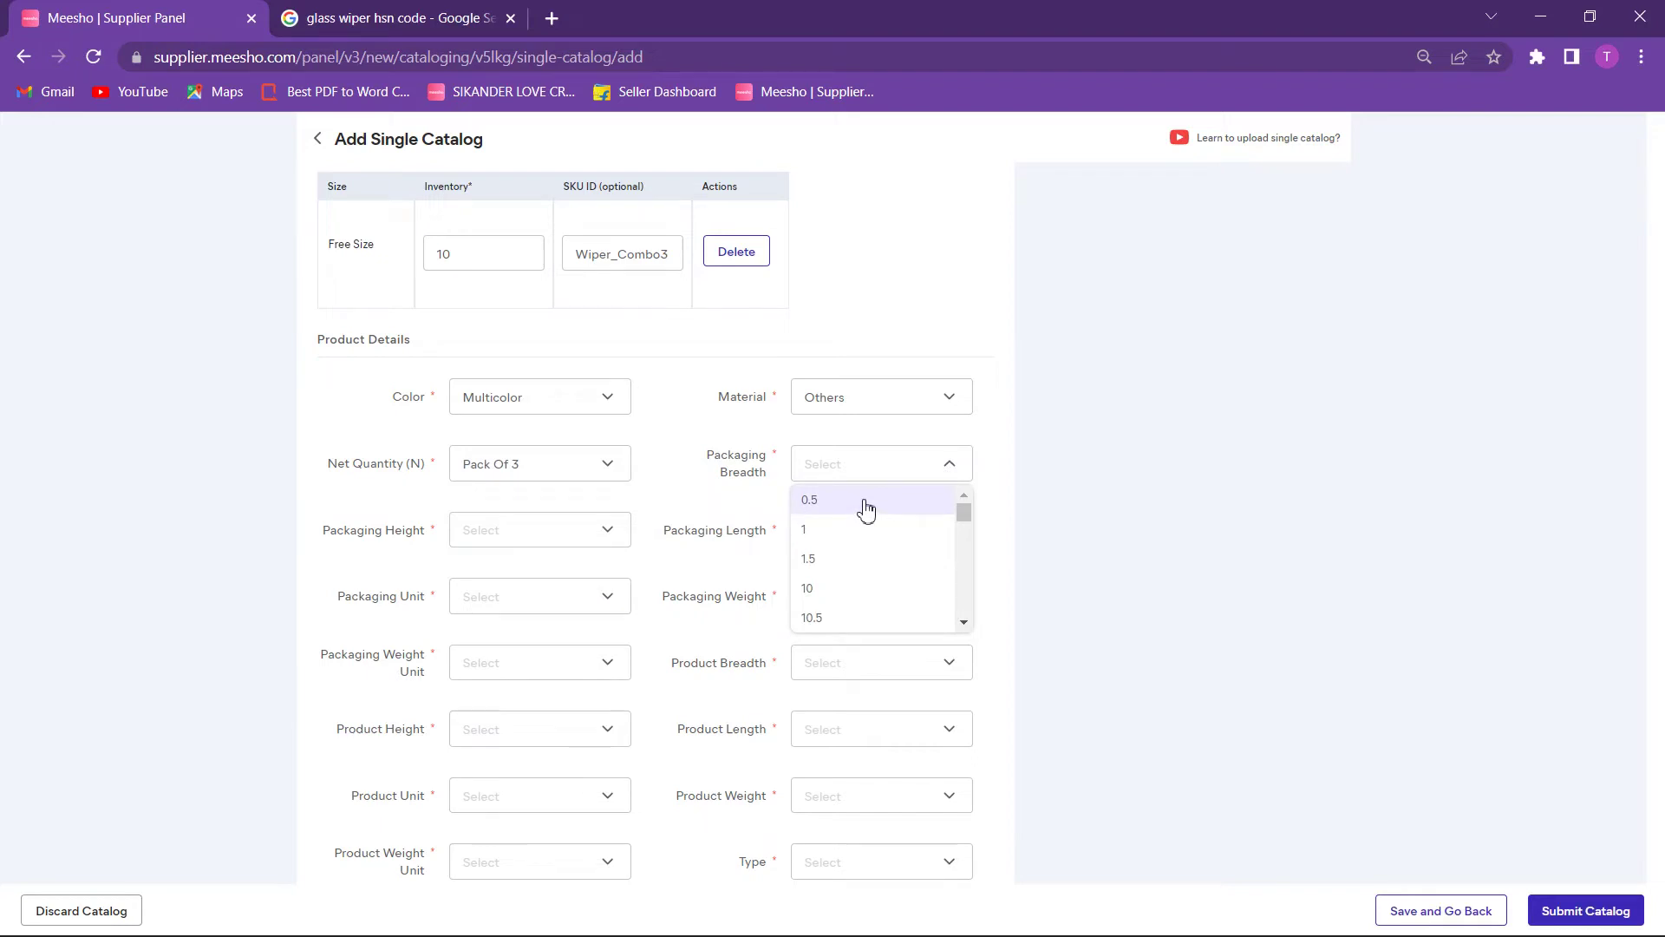
{"action": "left_click", "coordinate": [855, 560]}
{"action": "left_click", "coordinate": [609, 534]}
{"action": "scroll", "coordinate": [535, 664], "scroll_direction": "down", "scroll_amount": 4}
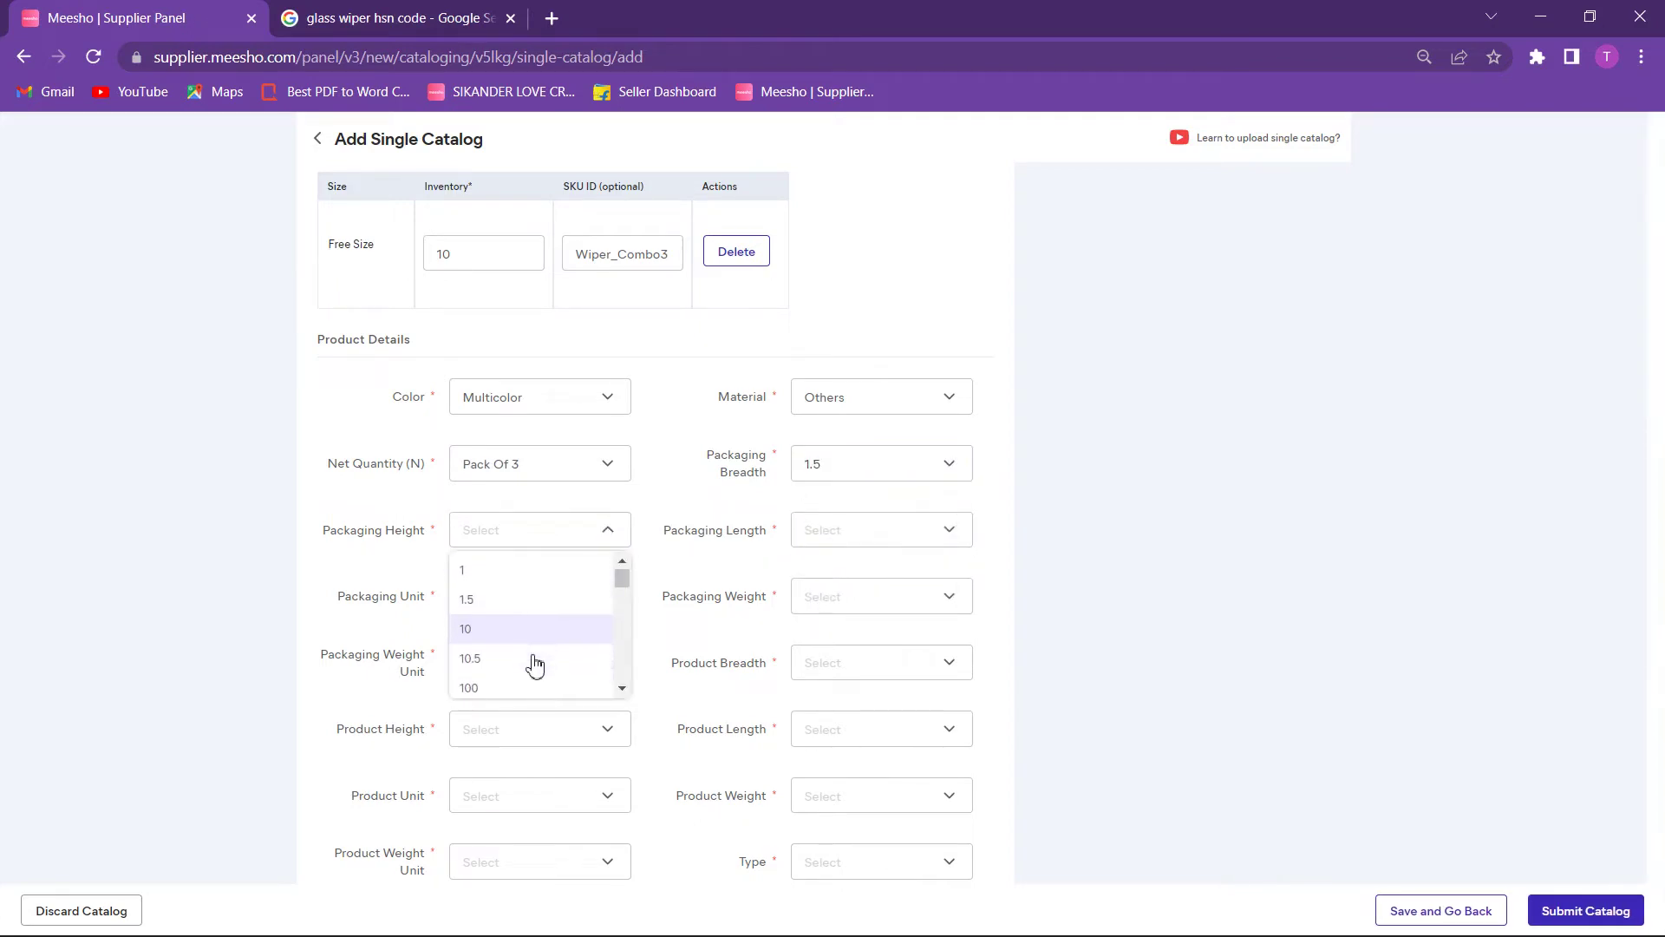
{"action": "scroll", "coordinate": [534, 665], "scroll_direction": "down", "scroll_amount": 5}
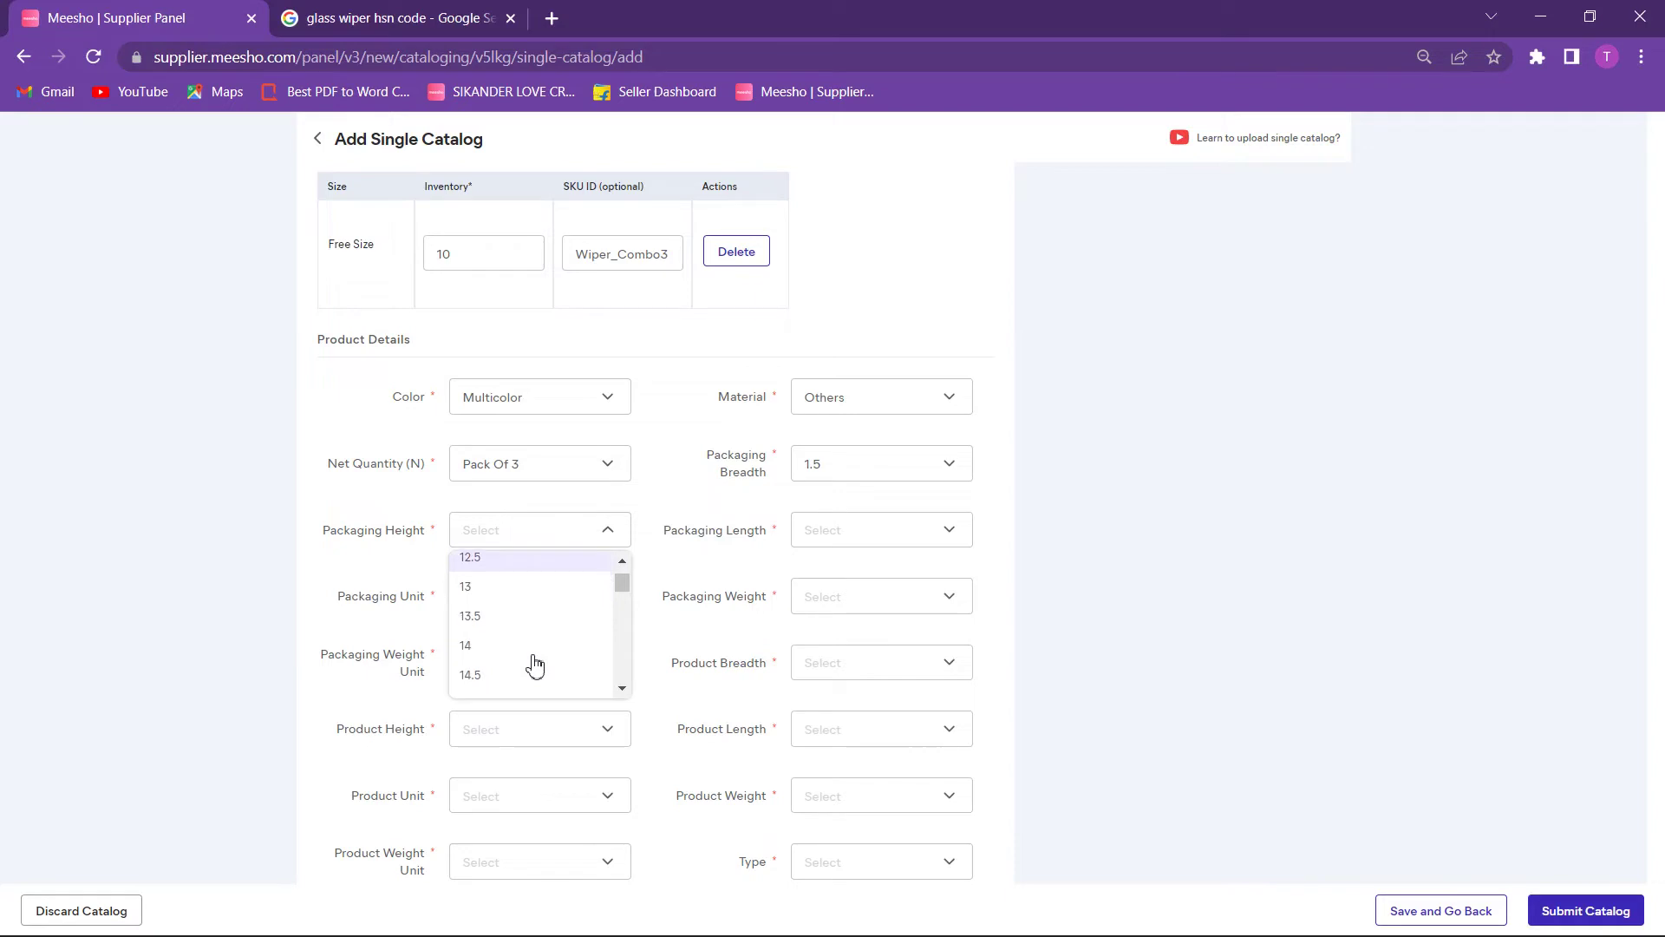
{"action": "scroll", "coordinate": [534, 664], "scroll_direction": "down", "scroll_amount": 5}
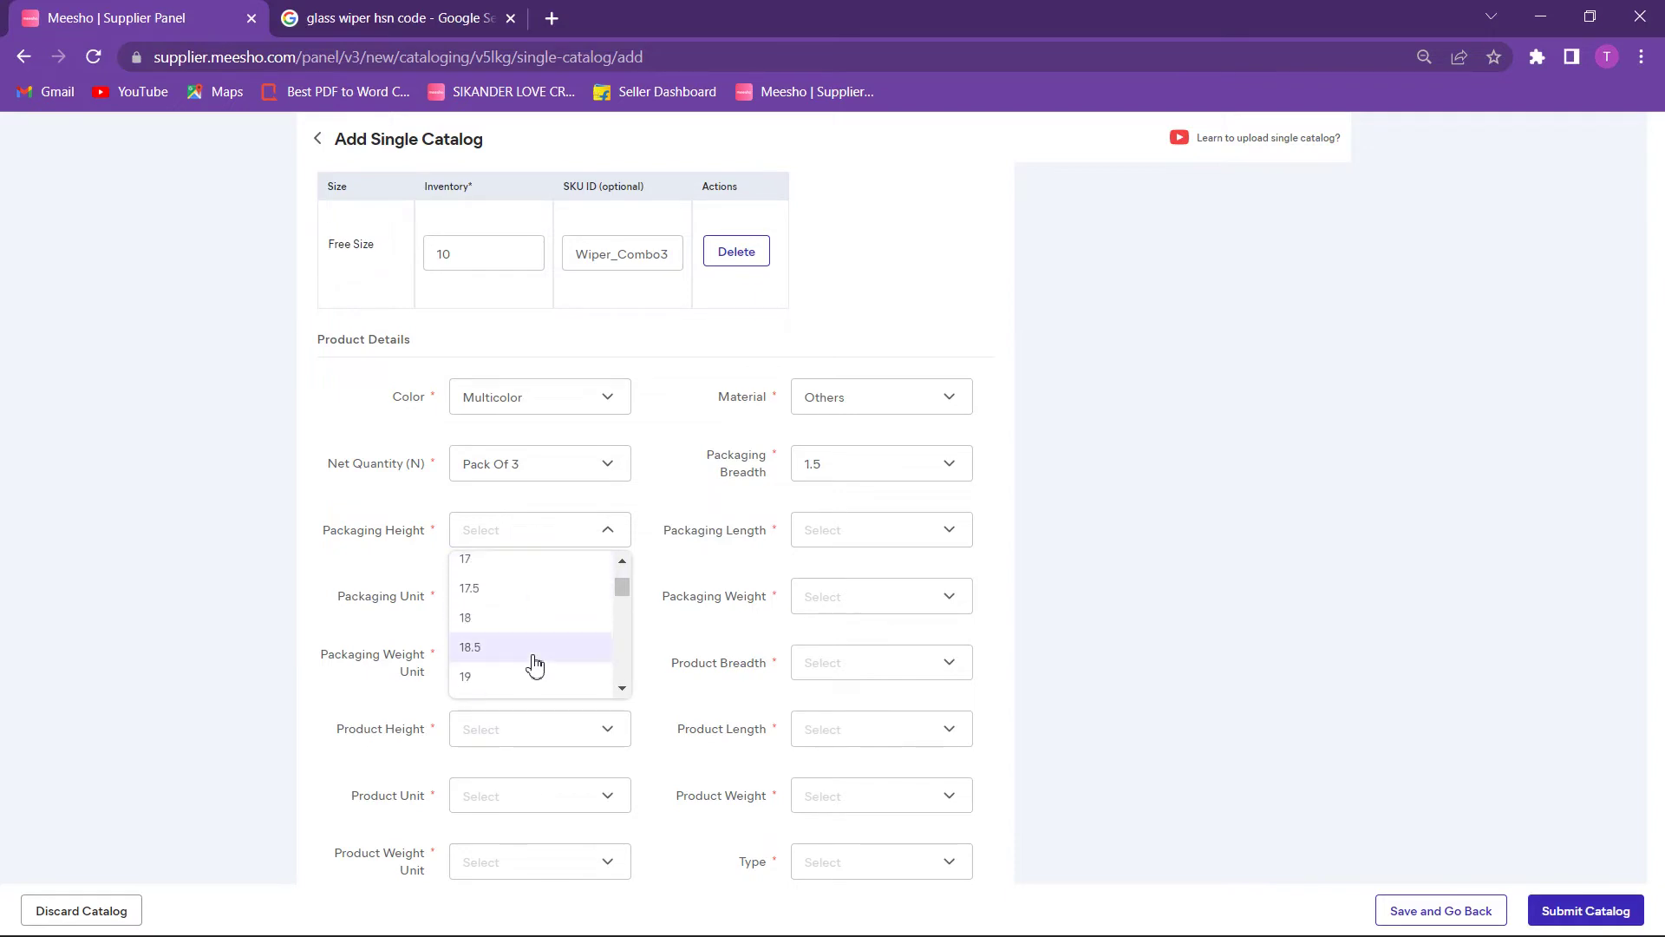
{"action": "scroll", "coordinate": [534, 664], "scroll_direction": "down", "scroll_amount": 6}
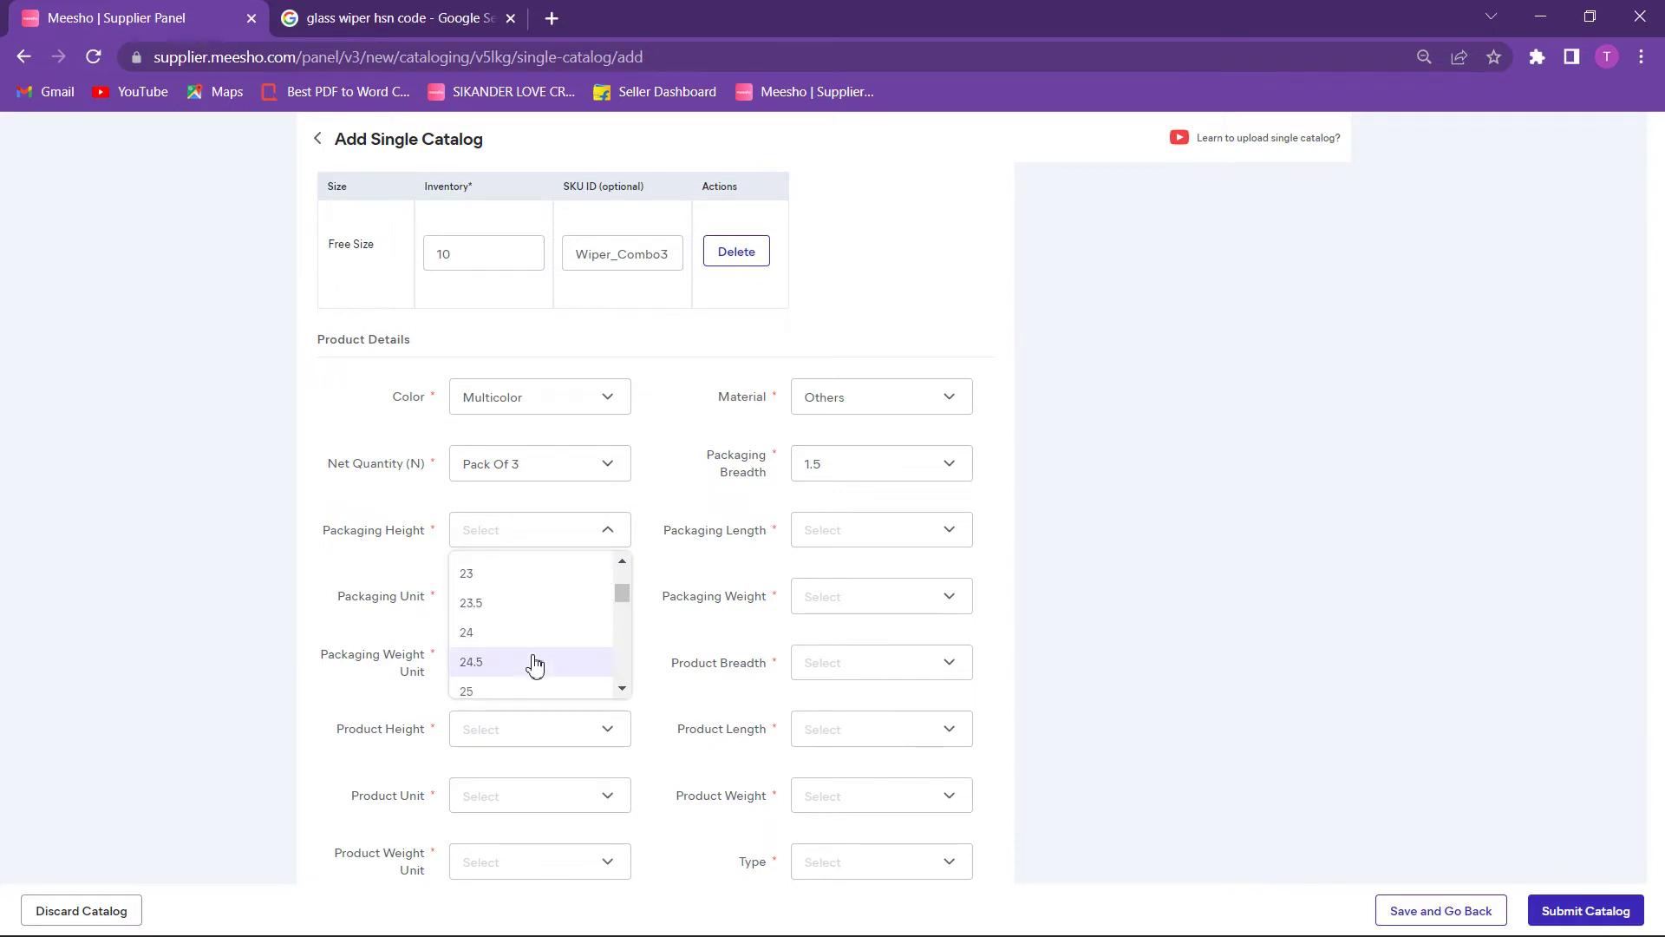
{"action": "scroll", "coordinate": [535, 664], "scroll_direction": "down", "scroll_amount": 5}
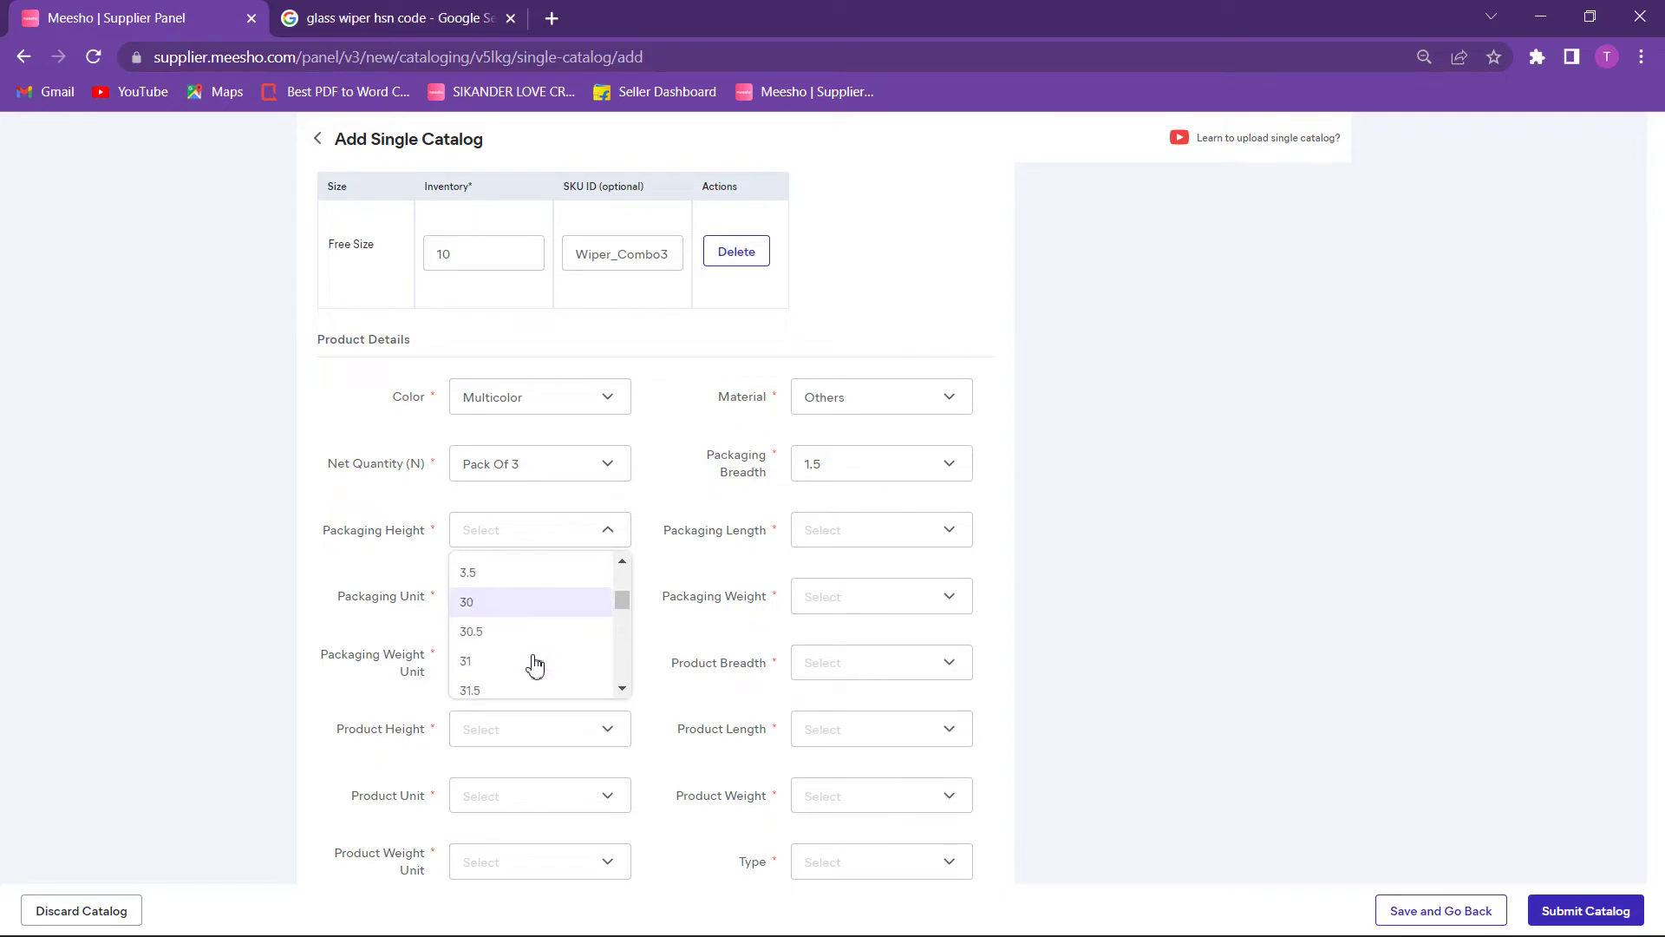
{"action": "scroll", "coordinate": [535, 664], "scroll_direction": "down", "scroll_amount": 6}
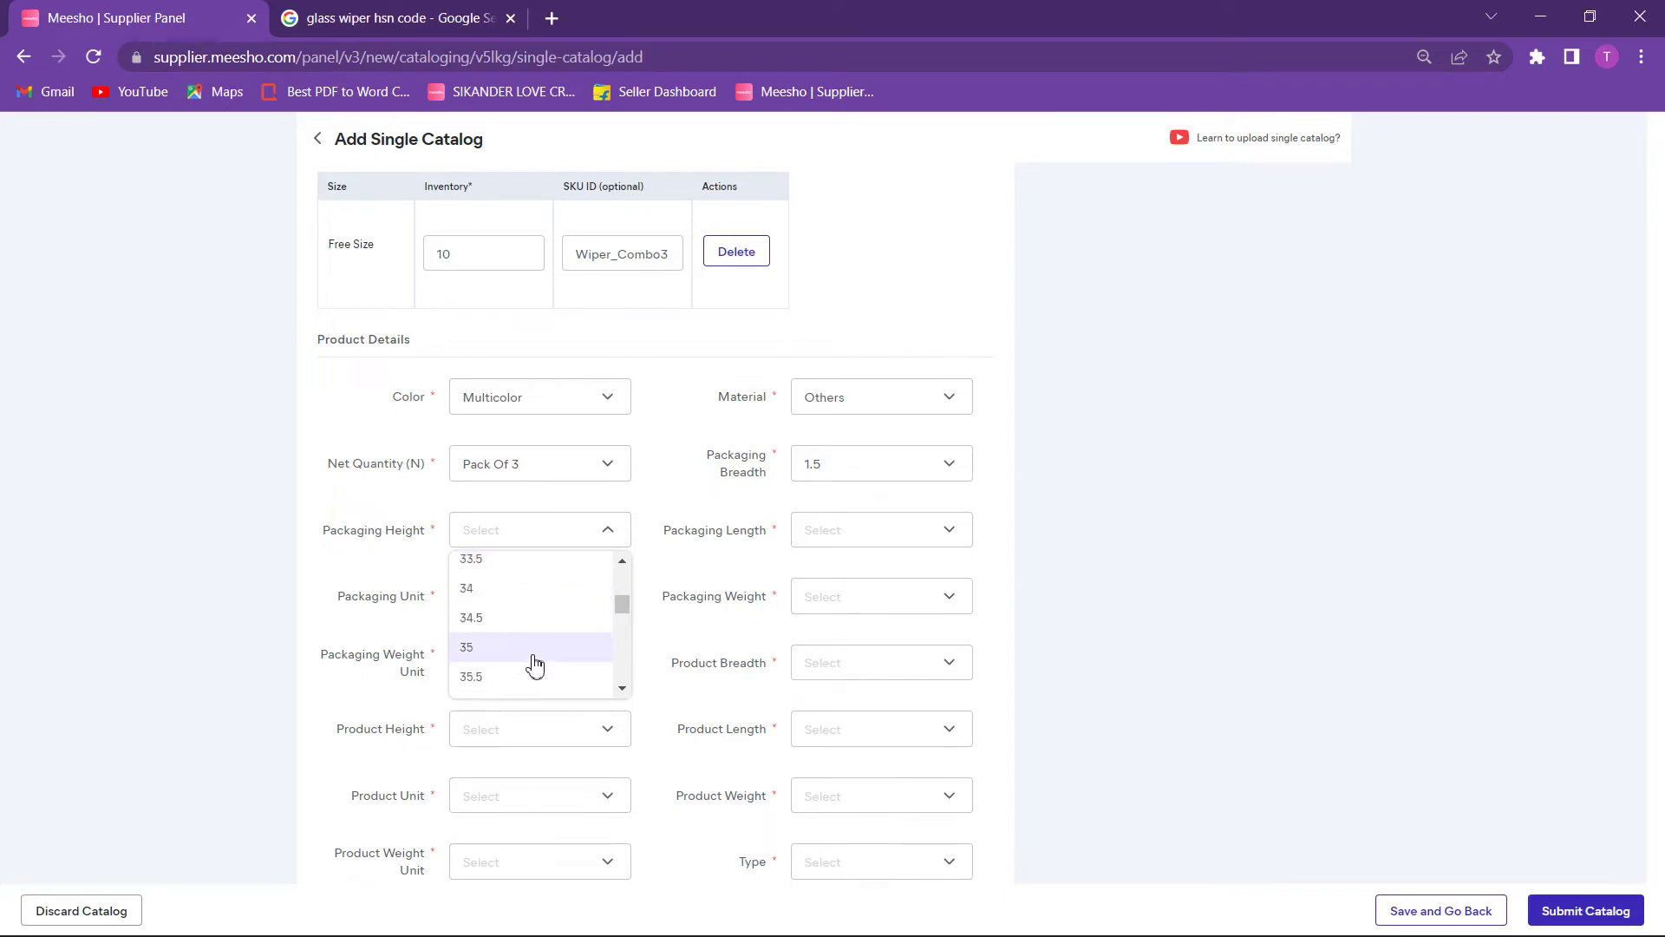
{"action": "scroll", "coordinate": [534, 664], "scroll_direction": "down", "scroll_amount": 1}
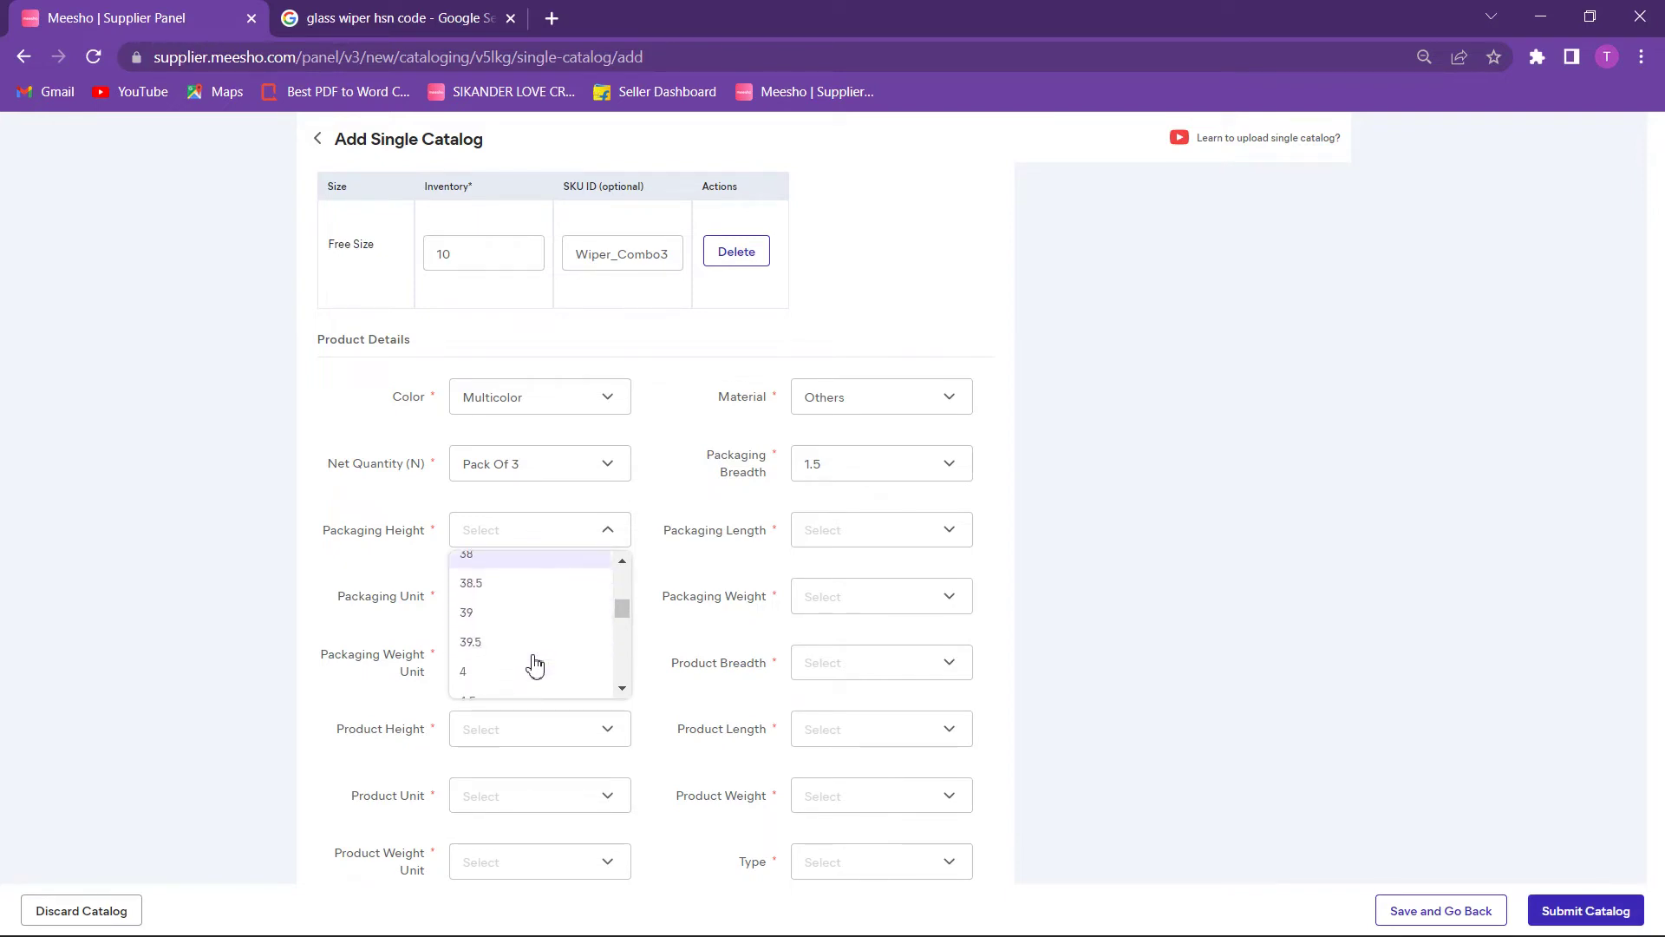
{"action": "left_click", "coordinate": [534, 664]}
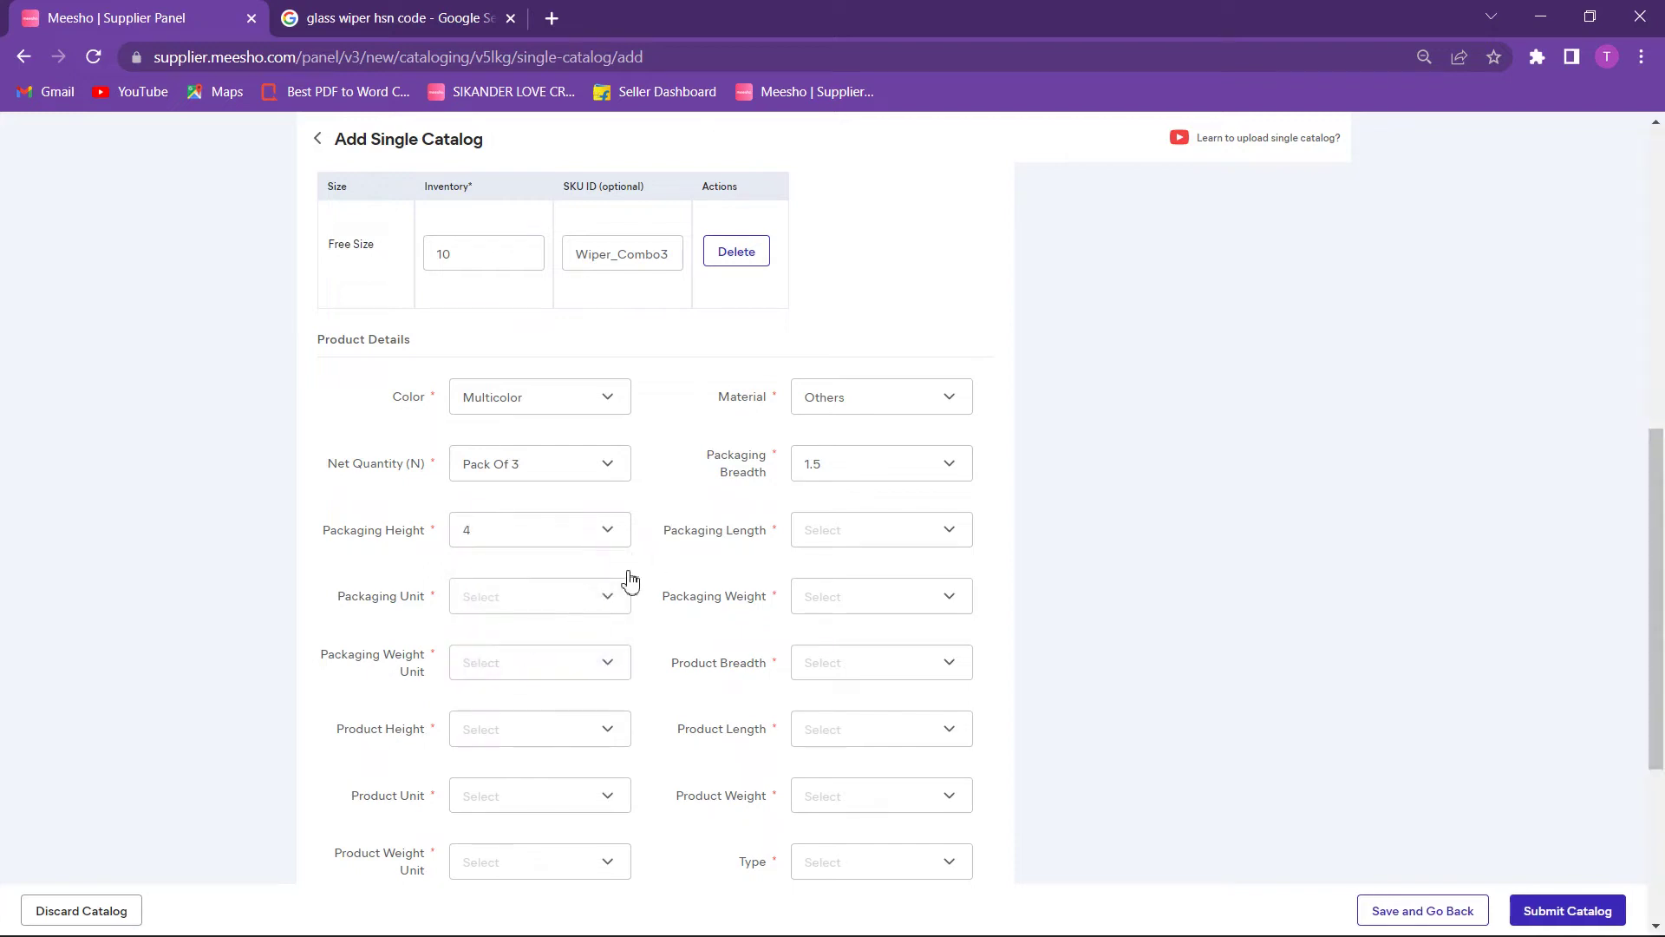
{"action": "left_click", "coordinate": [872, 547]}
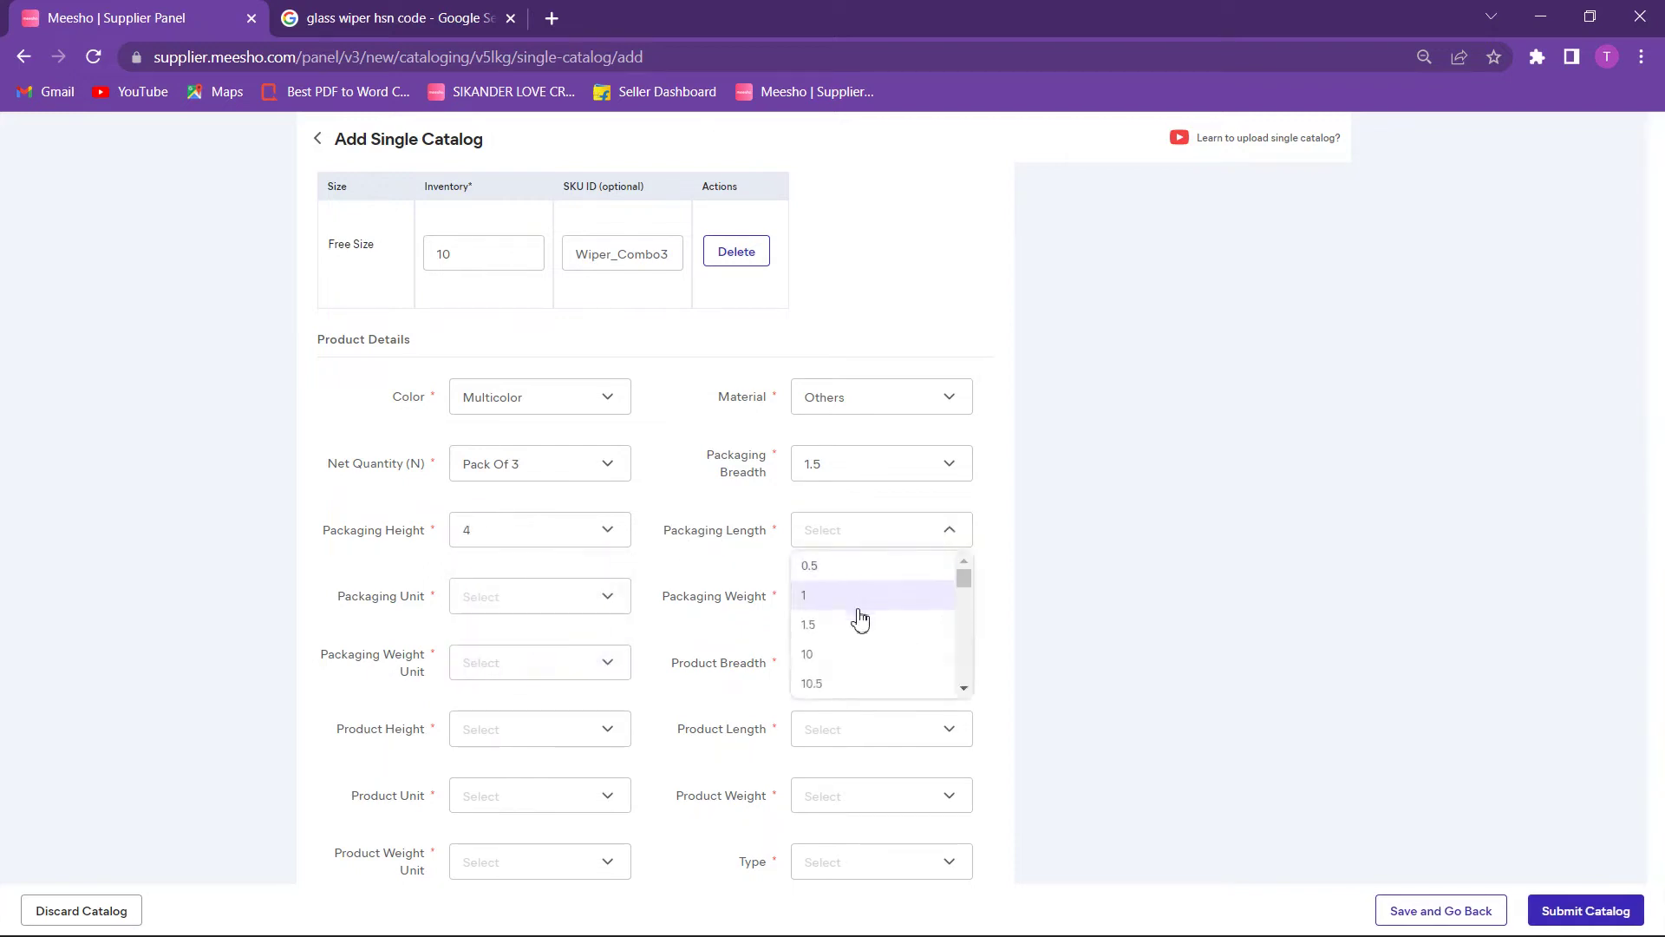
{"action": "left_click", "coordinate": [853, 626]}
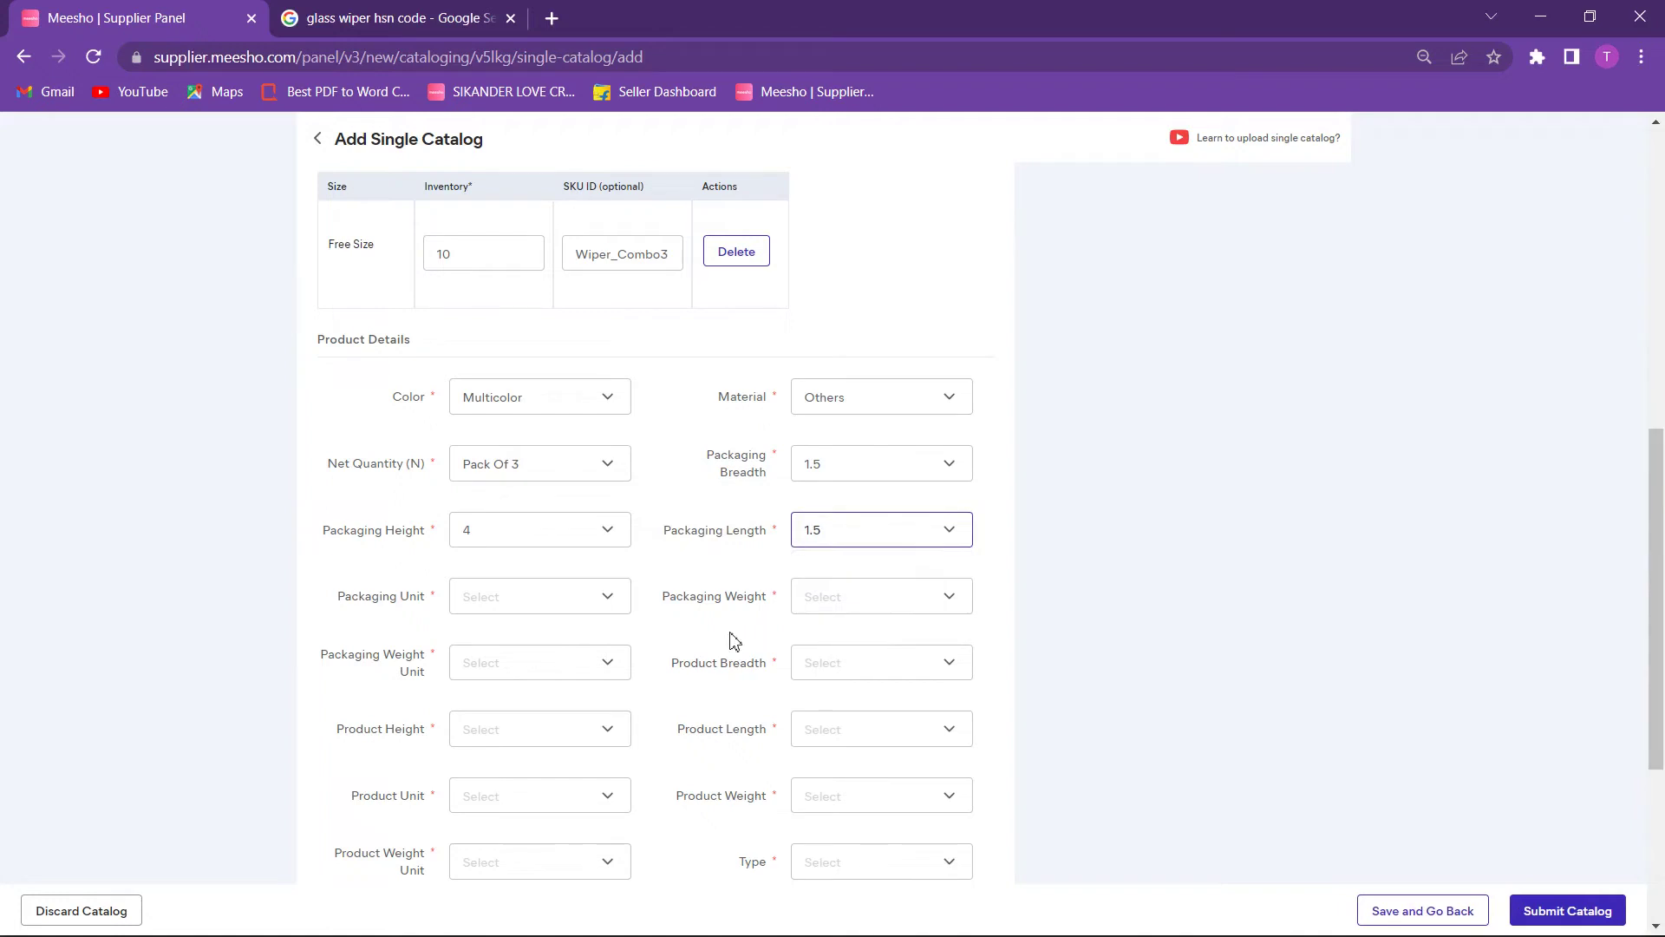
Step: Set the packaging unit to Cm and the packaging weight to 0.1 with G as its weight unit
{"action": "scroll", "coordinate": [692, 639], "scroll_direction": "down", "scroll_amount": 1}
{"action": "scroll", "coordinate": [694, 642], "scroll_direction": "down", "scroll_amount": 1}
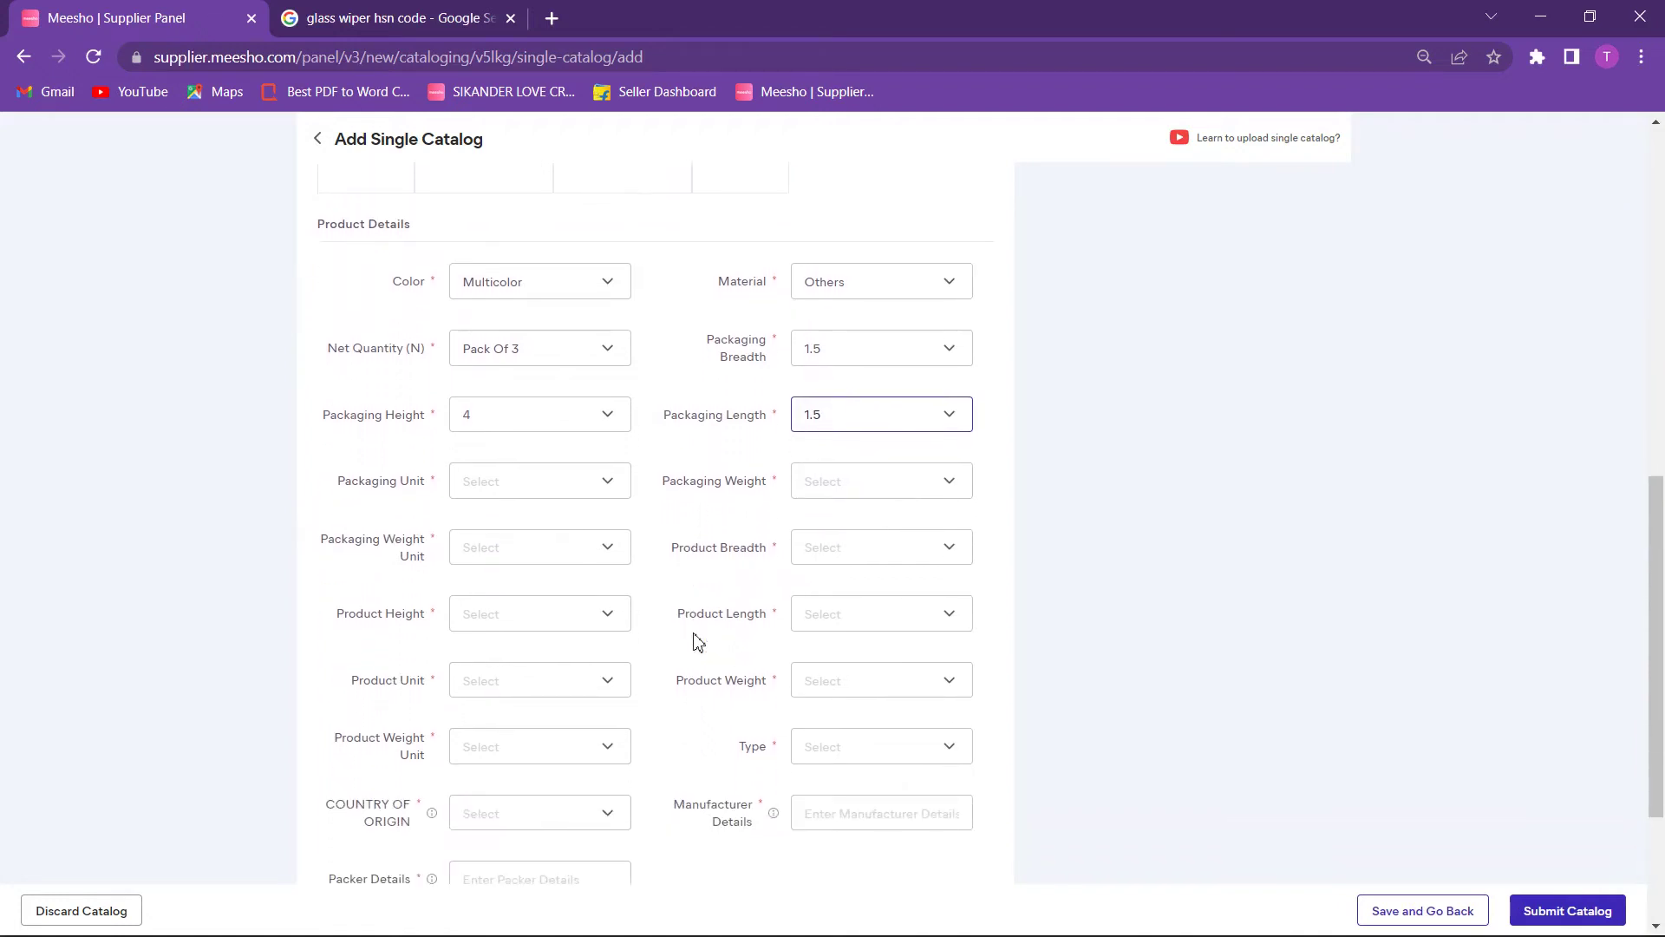
{"action": "left_click", "coordinate": [616, 491]}
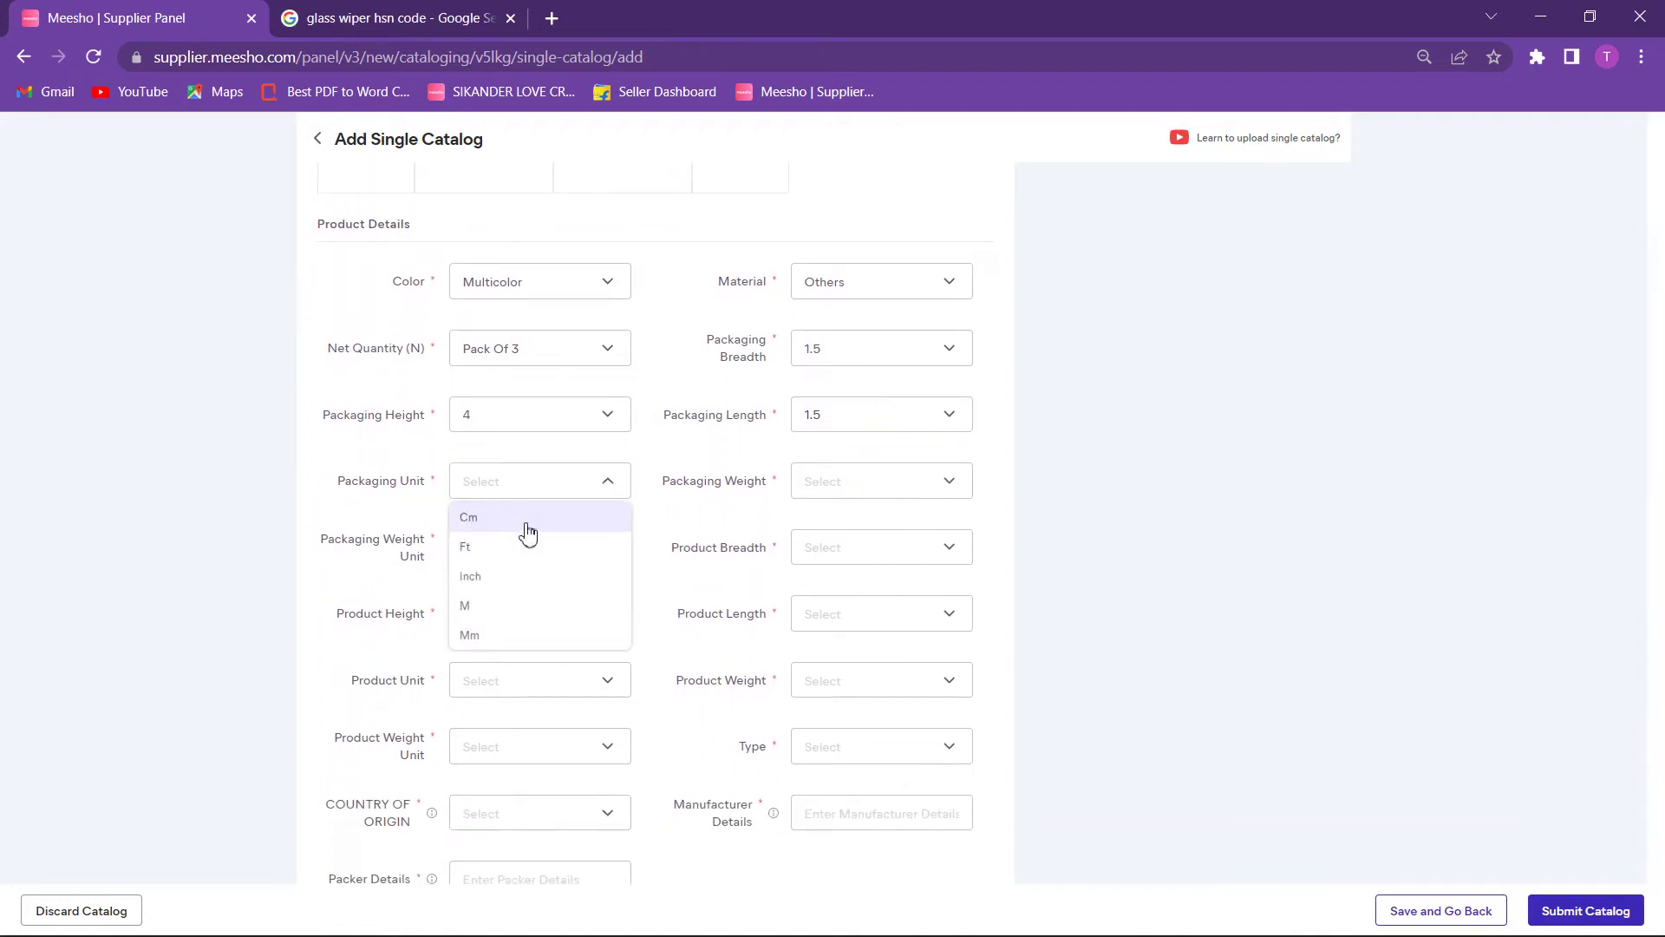
{"action": "left_click", "coordinate": [524, 521]}
{"action": "left_click", "coordinate": [894, 494]}
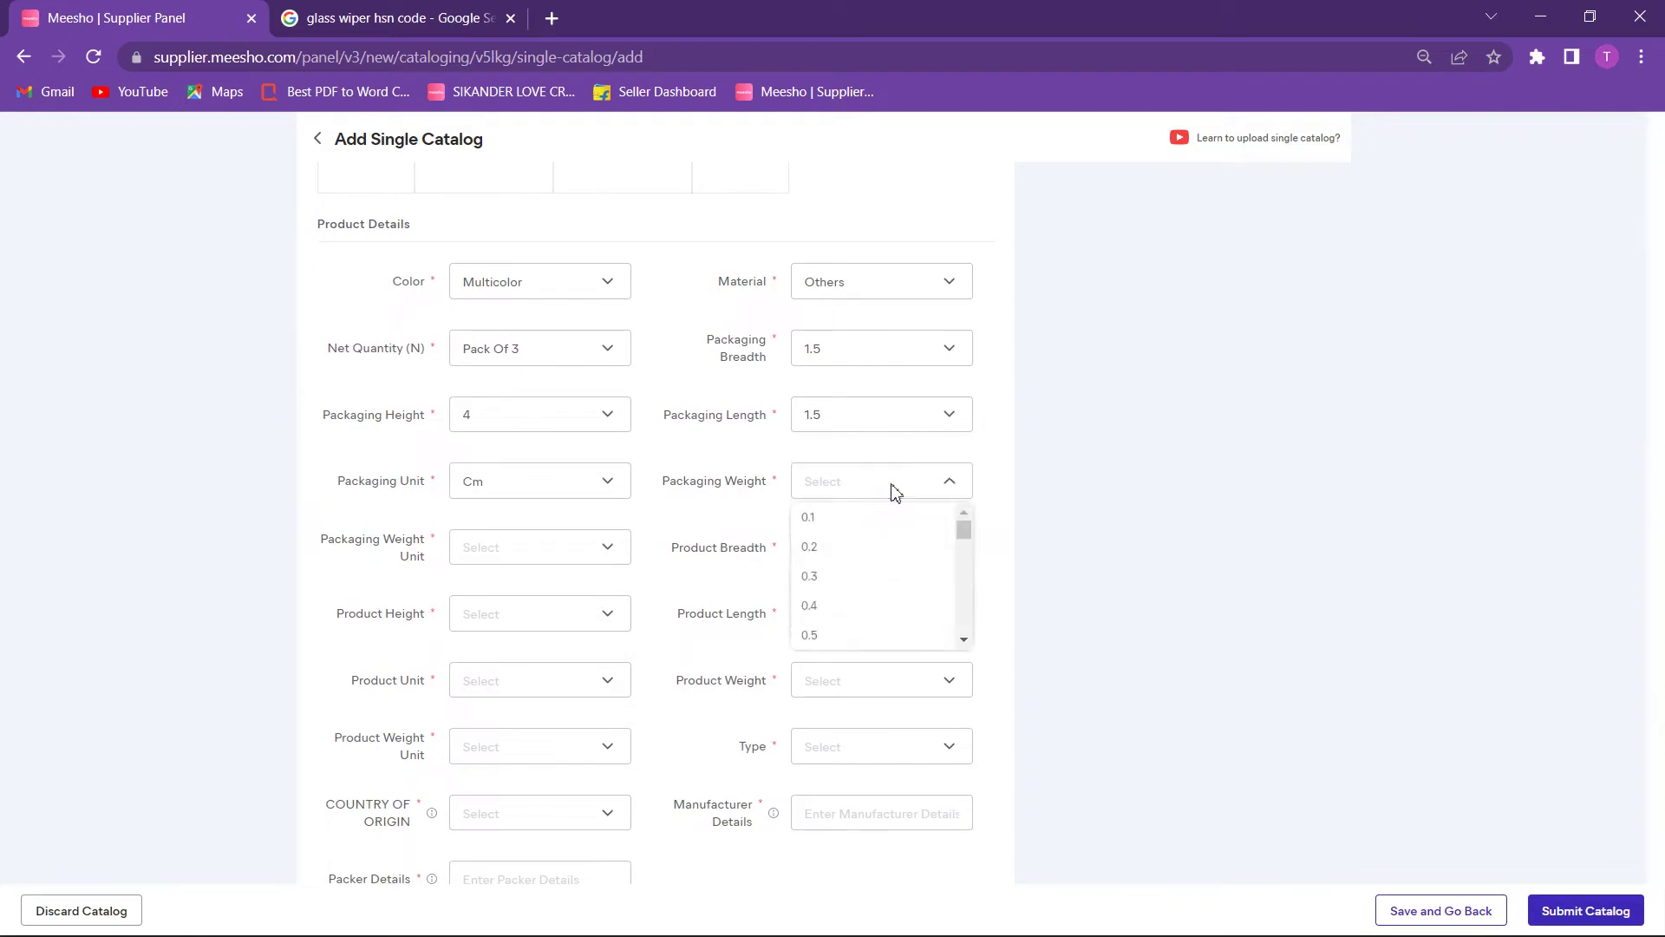
{"action": "left_click", "coordinate": [860, 526]}
{"action": "scroll", "coordinate": [675, 569], "scroll_direction": "down", "scroll_amount": 1}
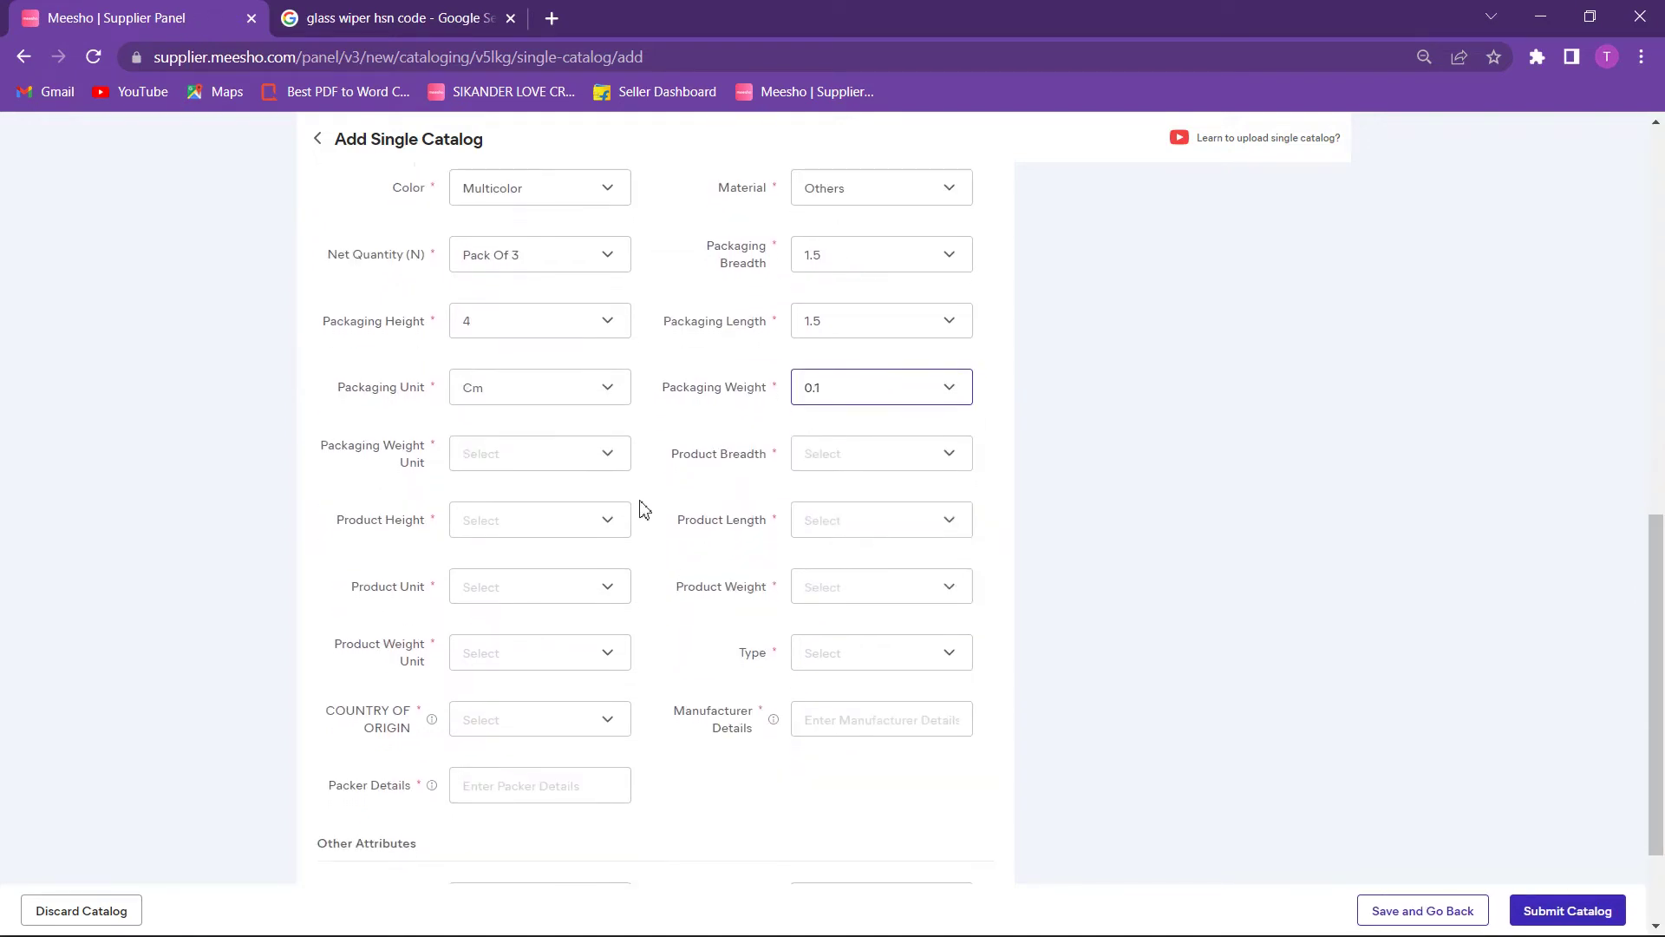
{"action": "left_click", "coordinate": [610, 458]}
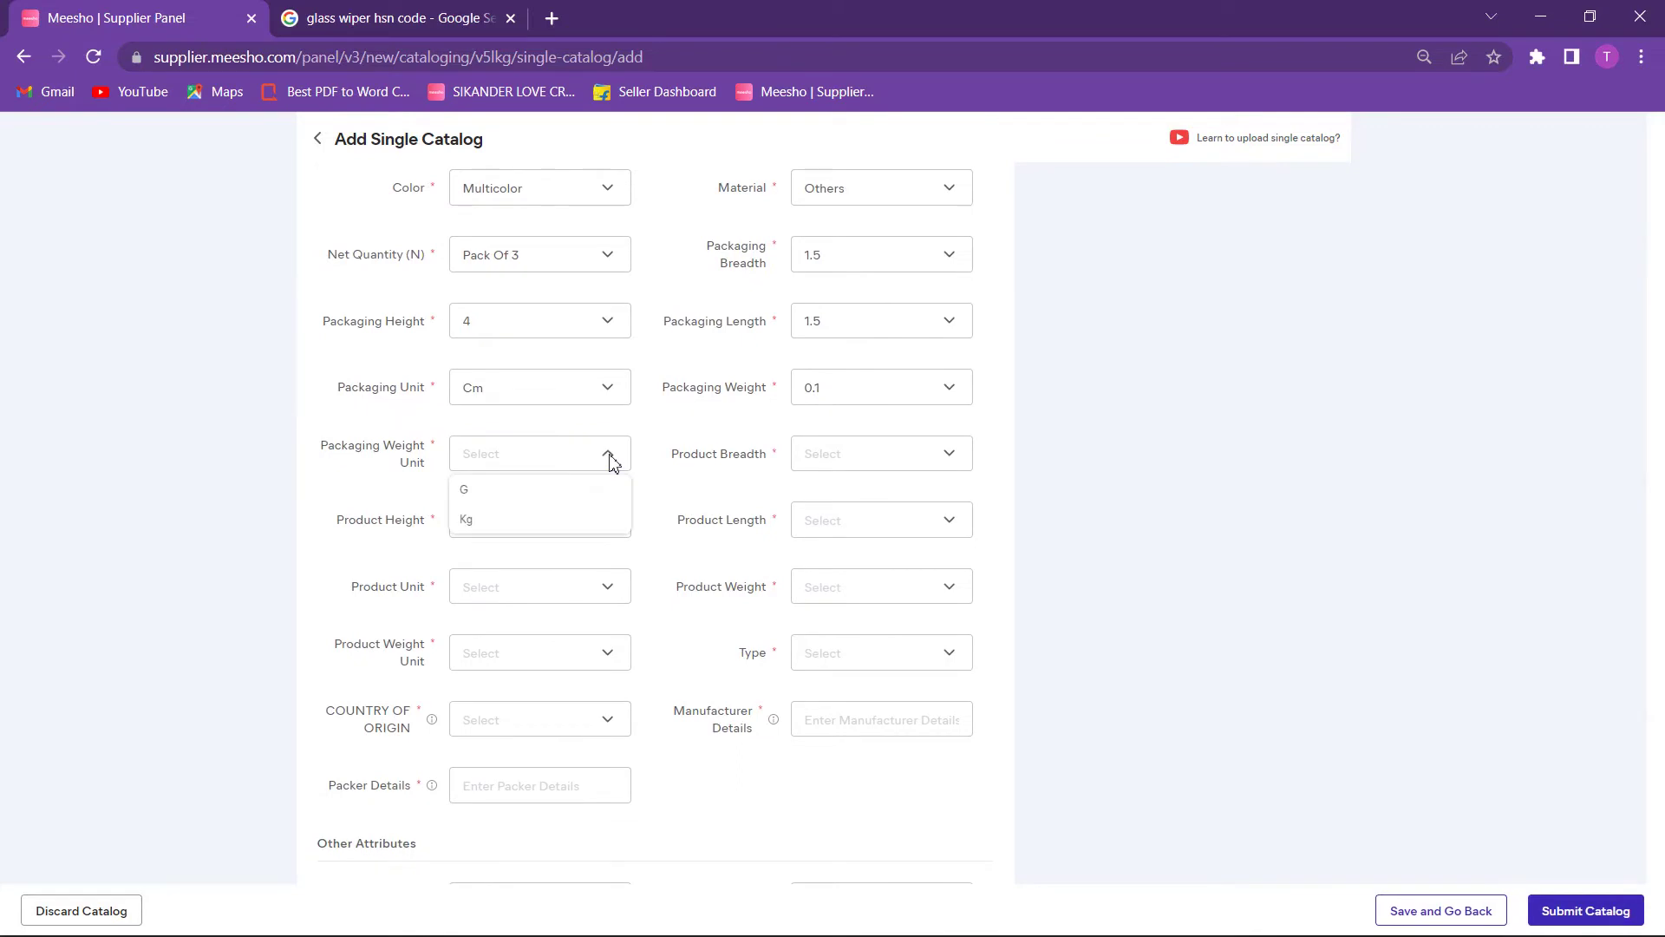
{"action": "left_click", "coordinate": [547, 495]}
Step: Set the product breadth to 2.5
{"action": "left_click", "coordinate": [905, 460]}
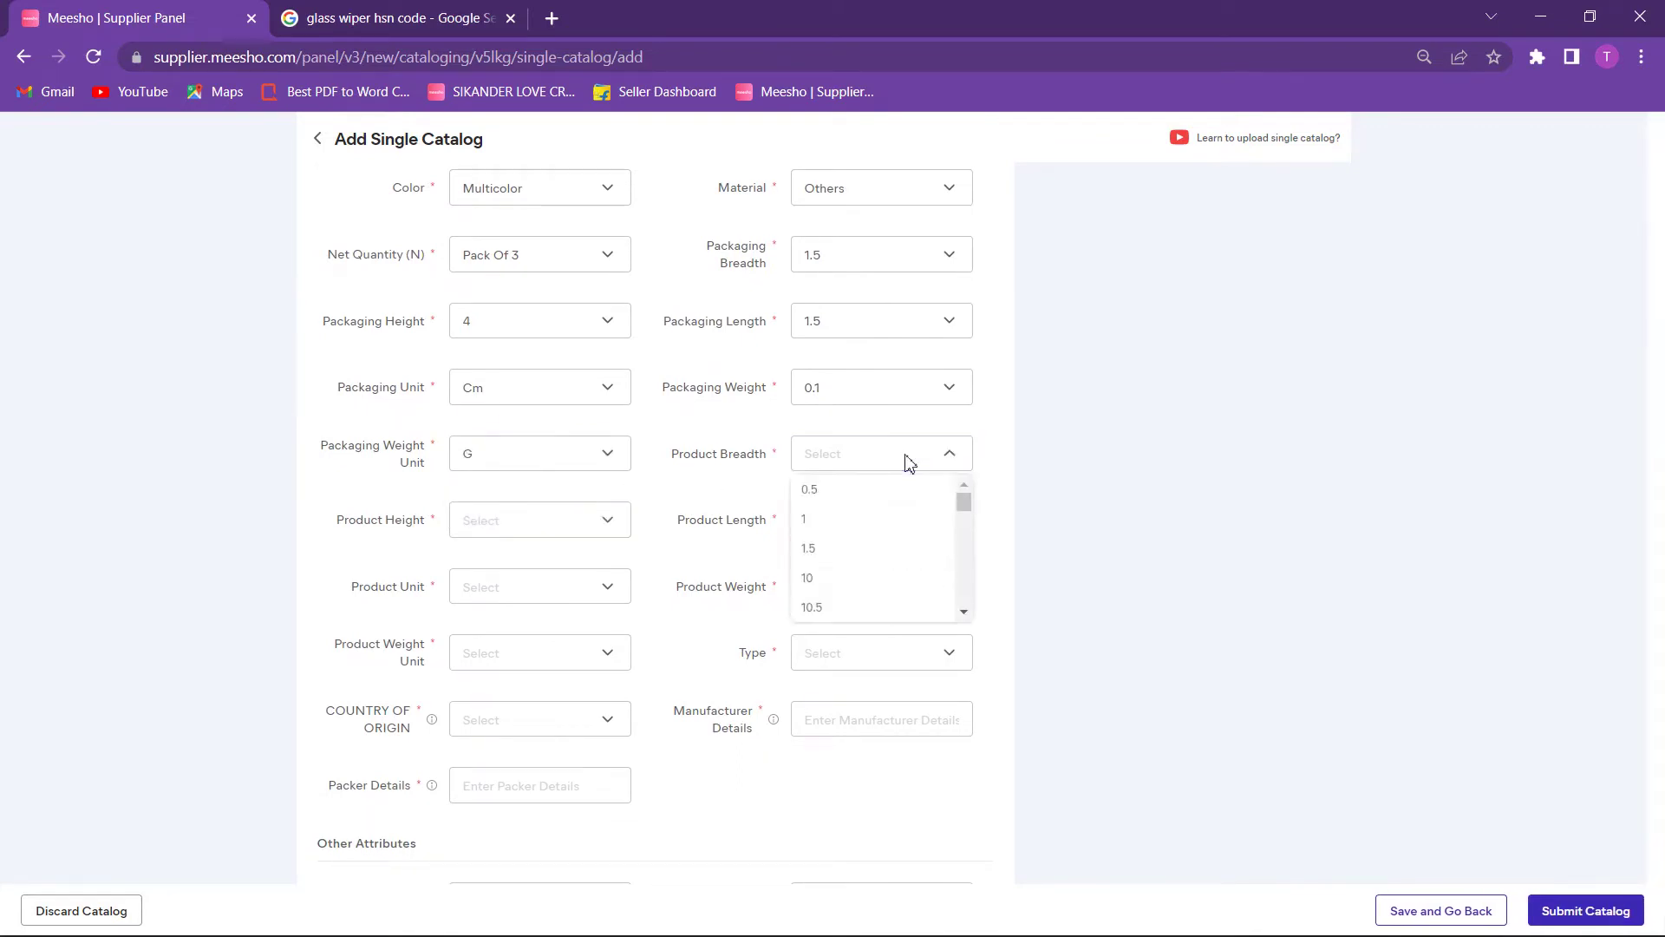
{"action": "scroll", "coordinate": [844, 586], "scroll_direction": "down", "scroll_amount": 2}
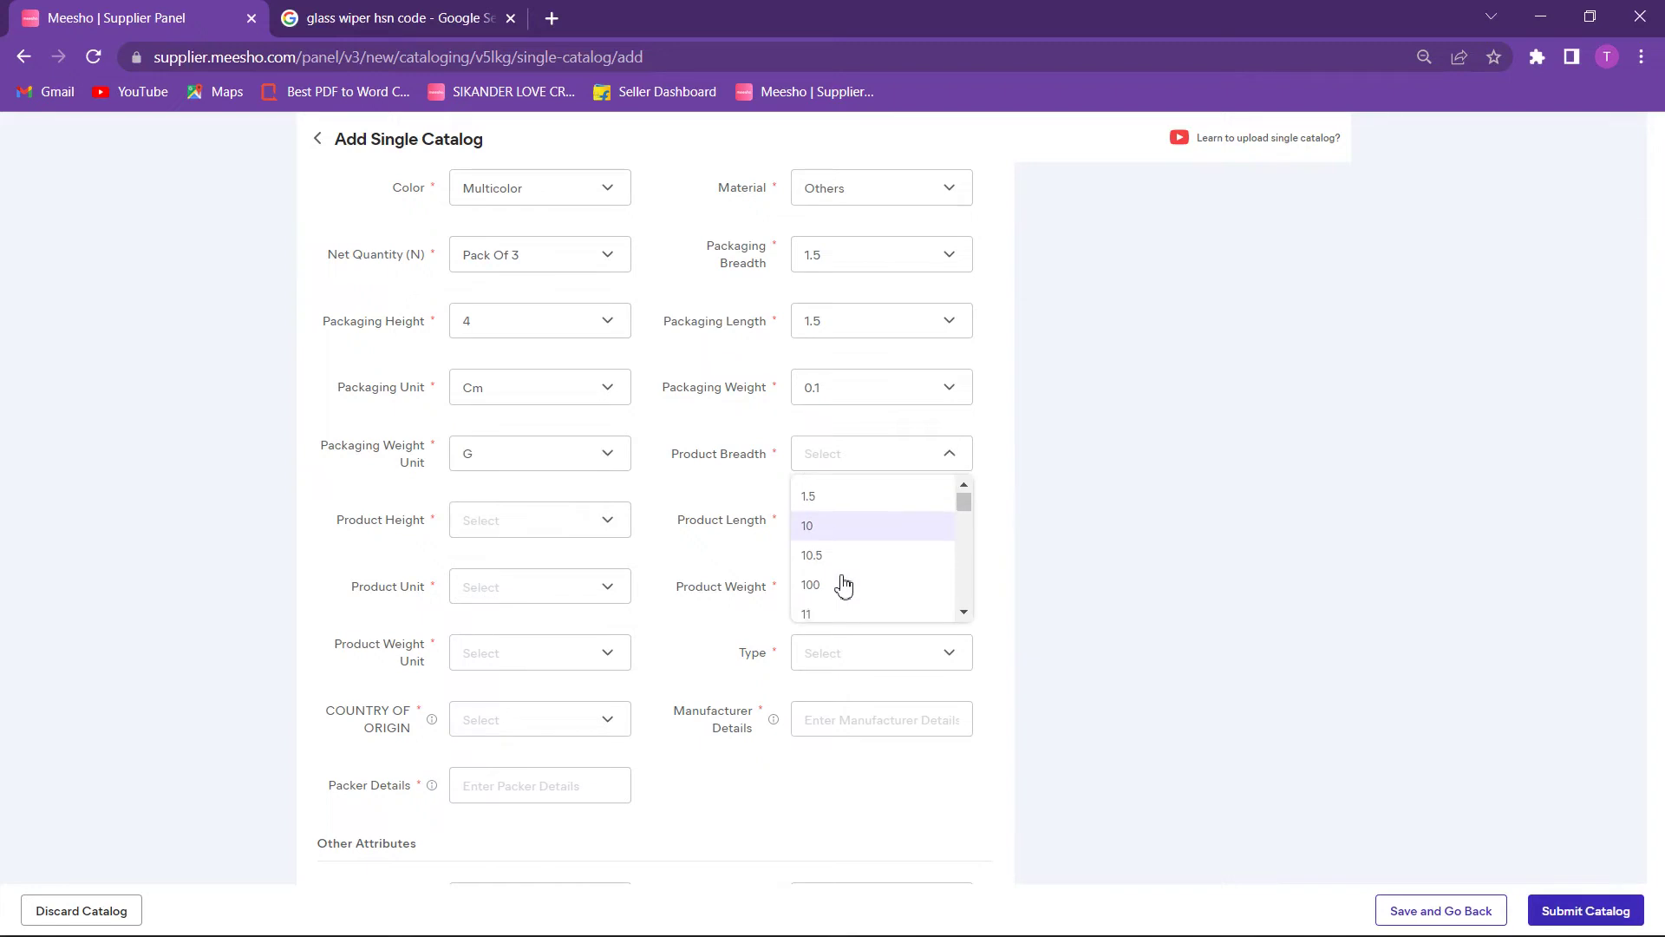
{"action": "scroll", "coordinate": [844, 587], "scroll_direction": "up", "scroll_amount": 2}
{"action": "scroll", "coordinate": [844, 587], "scroll_direction": "down", "scroll_amount": 3}
{"action": "scroll", "coordinate": [844, 587], "scroll_direction": "down", "scroll_amount": 3}
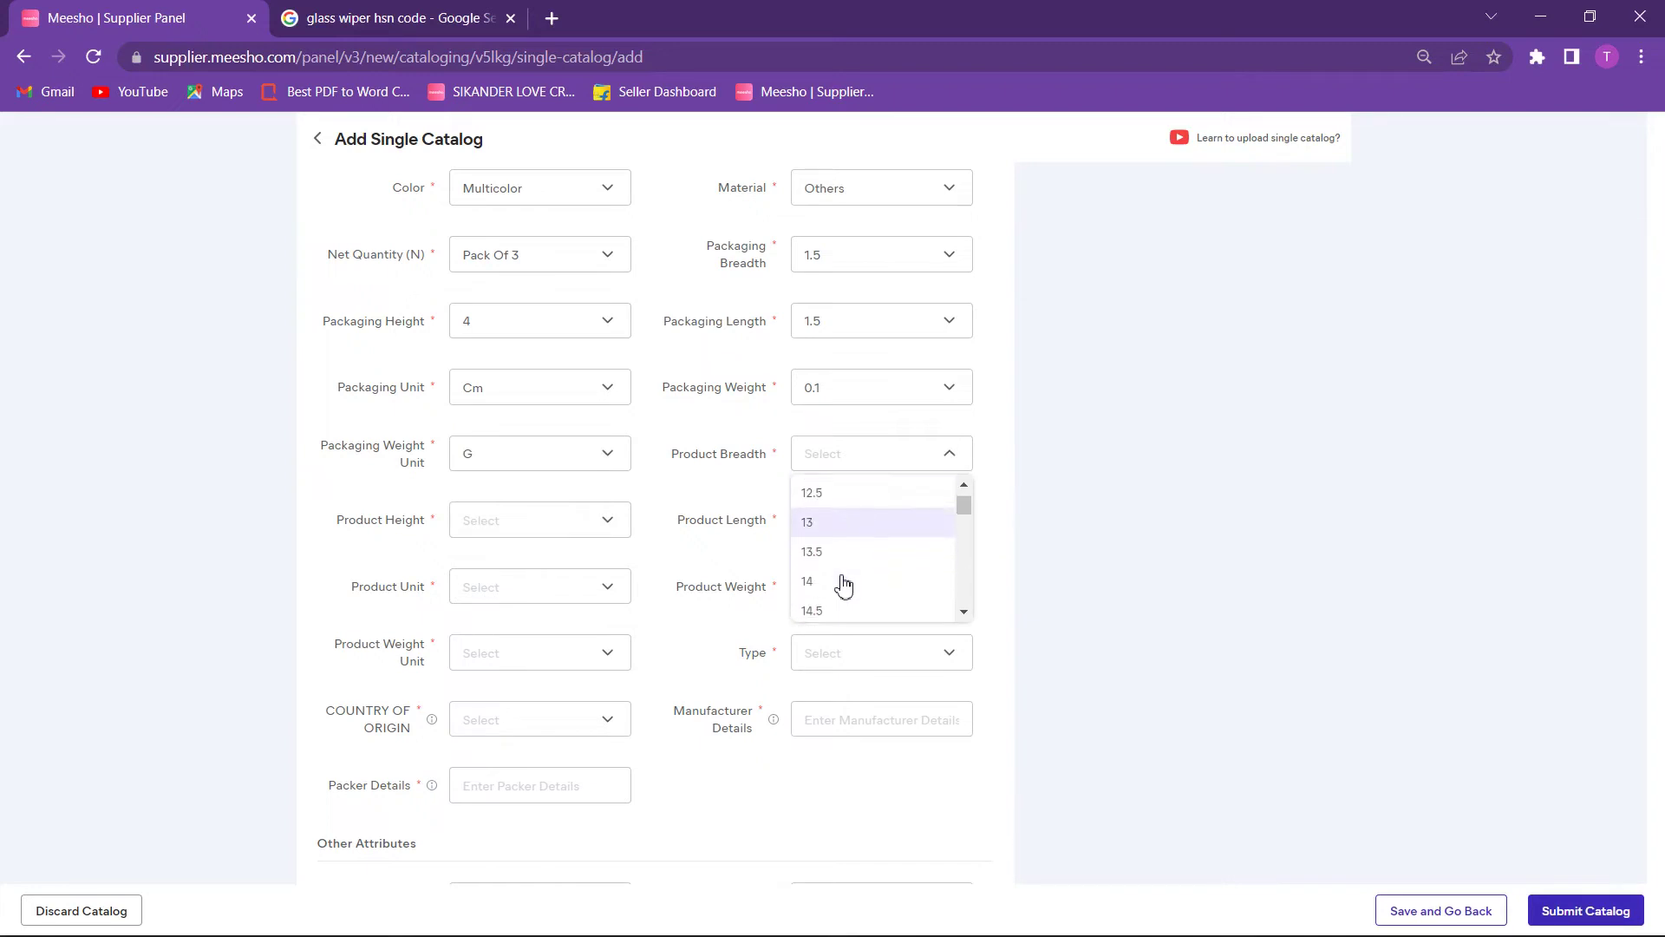
{"action": "scroll", "coordinate": [844, 587], "scroll_direction": "down", "scroll_amount": 3}
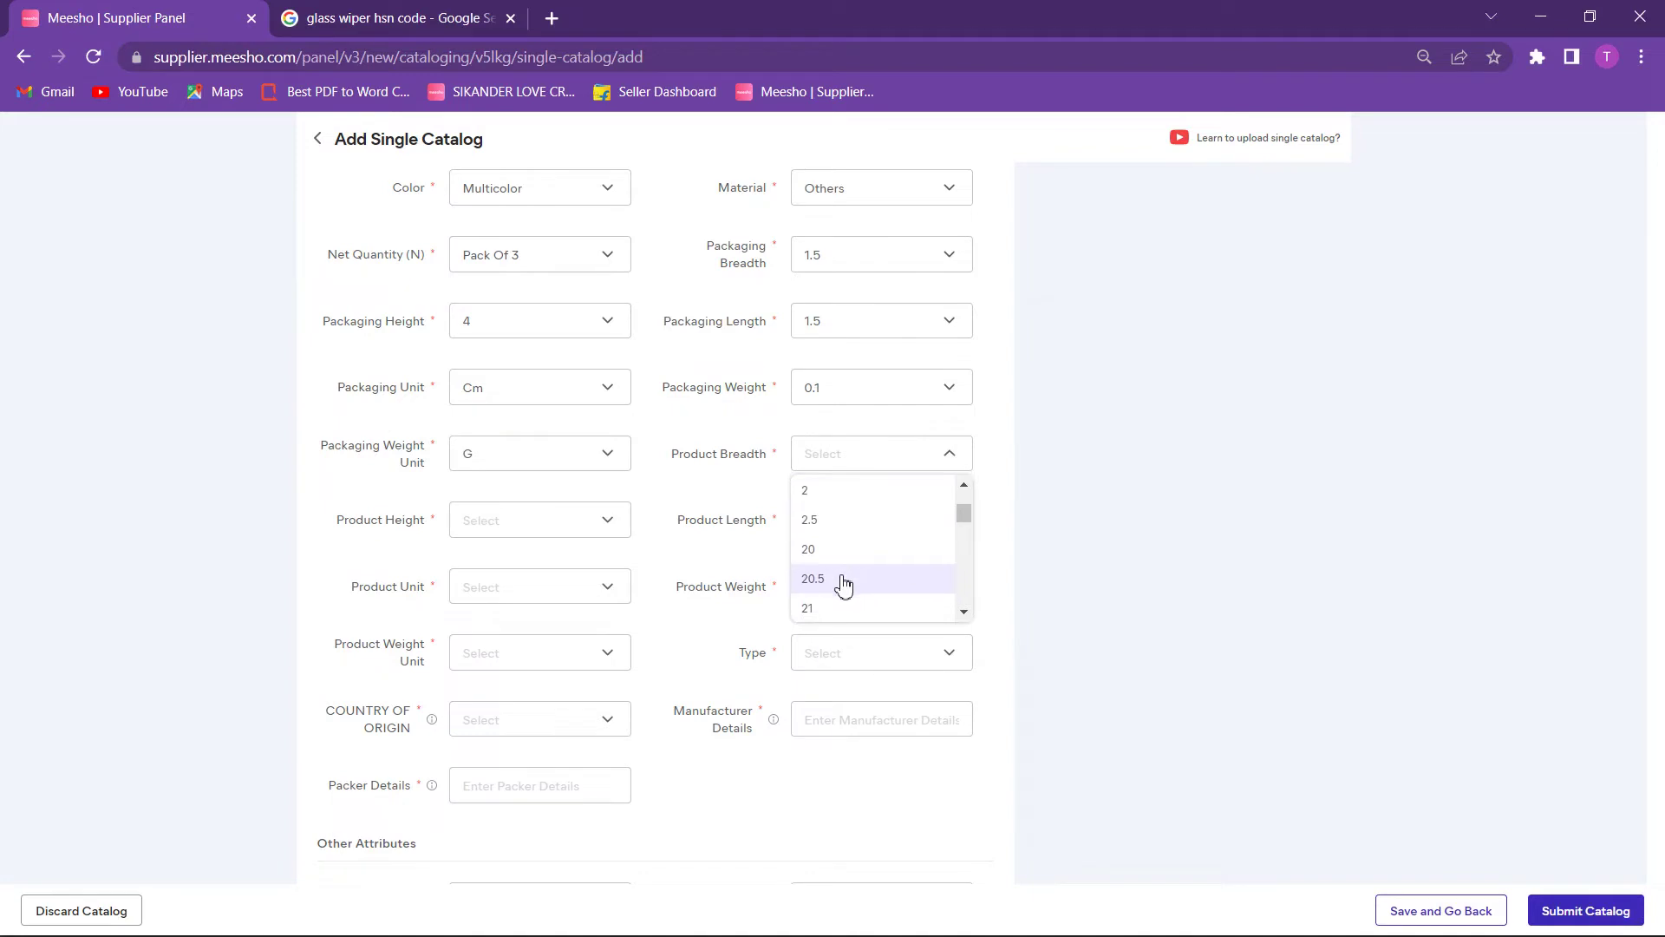
{"action": "left_click", "coordinate": [829, 524]}
Step: Set the product height to 5
{"action": "left_click", "coordinate": [610, 538]}
{"action": "scroll", "coordinate": [531, 606], "scroll_direction": "down", "scroll_amount": 3}
{"action": "scroll", "coordinate": [535, 609], "scroll_direction": "down", "scroll_amount": 6}
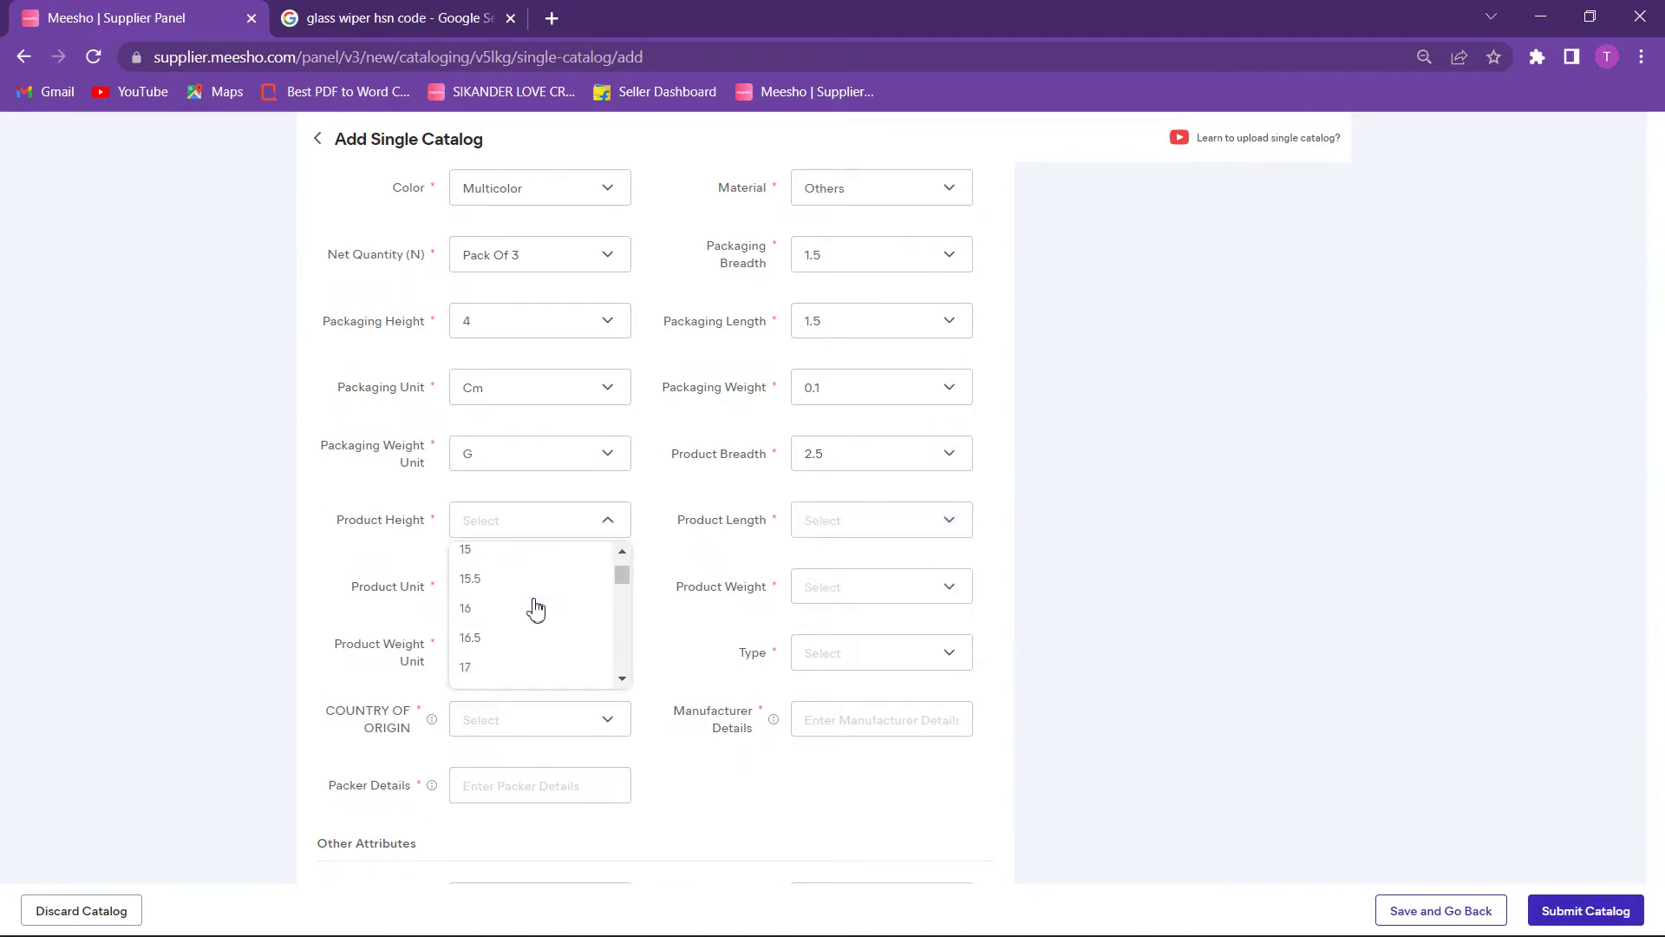
{"action": "scroll", "coordinate": [535, 610], "scroll_direction": "down", "scroll_amount": 4}
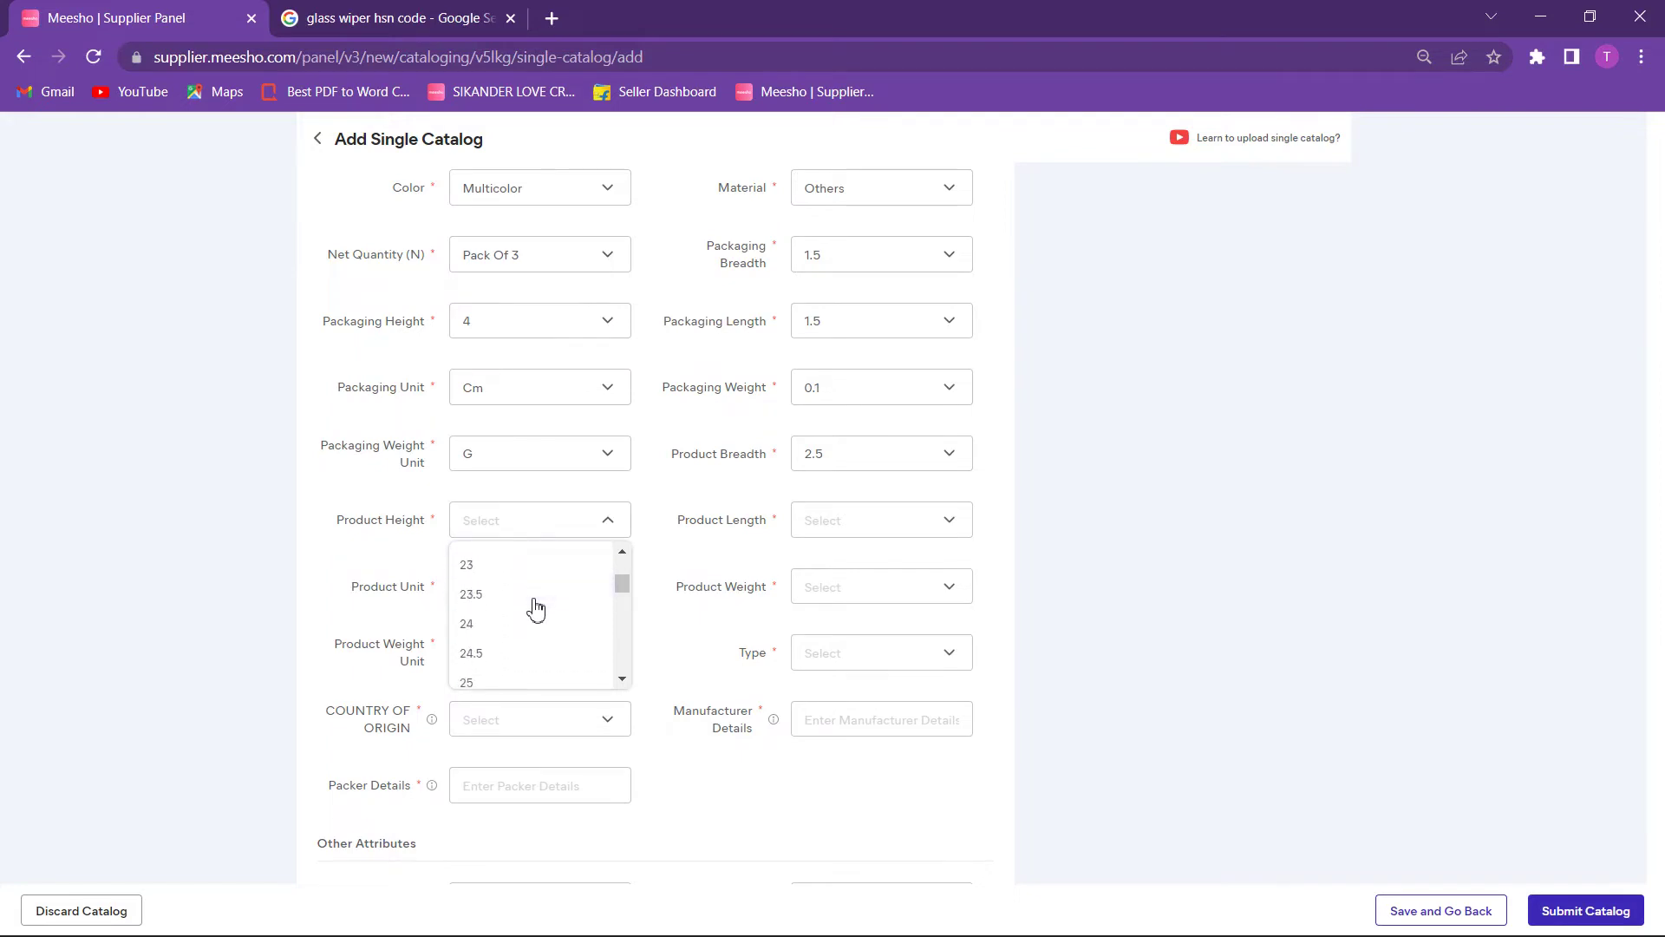
{"action": "scroll", "coordinate": [535, 610], "scroll_direction": "down", "scroll_amount": 4}
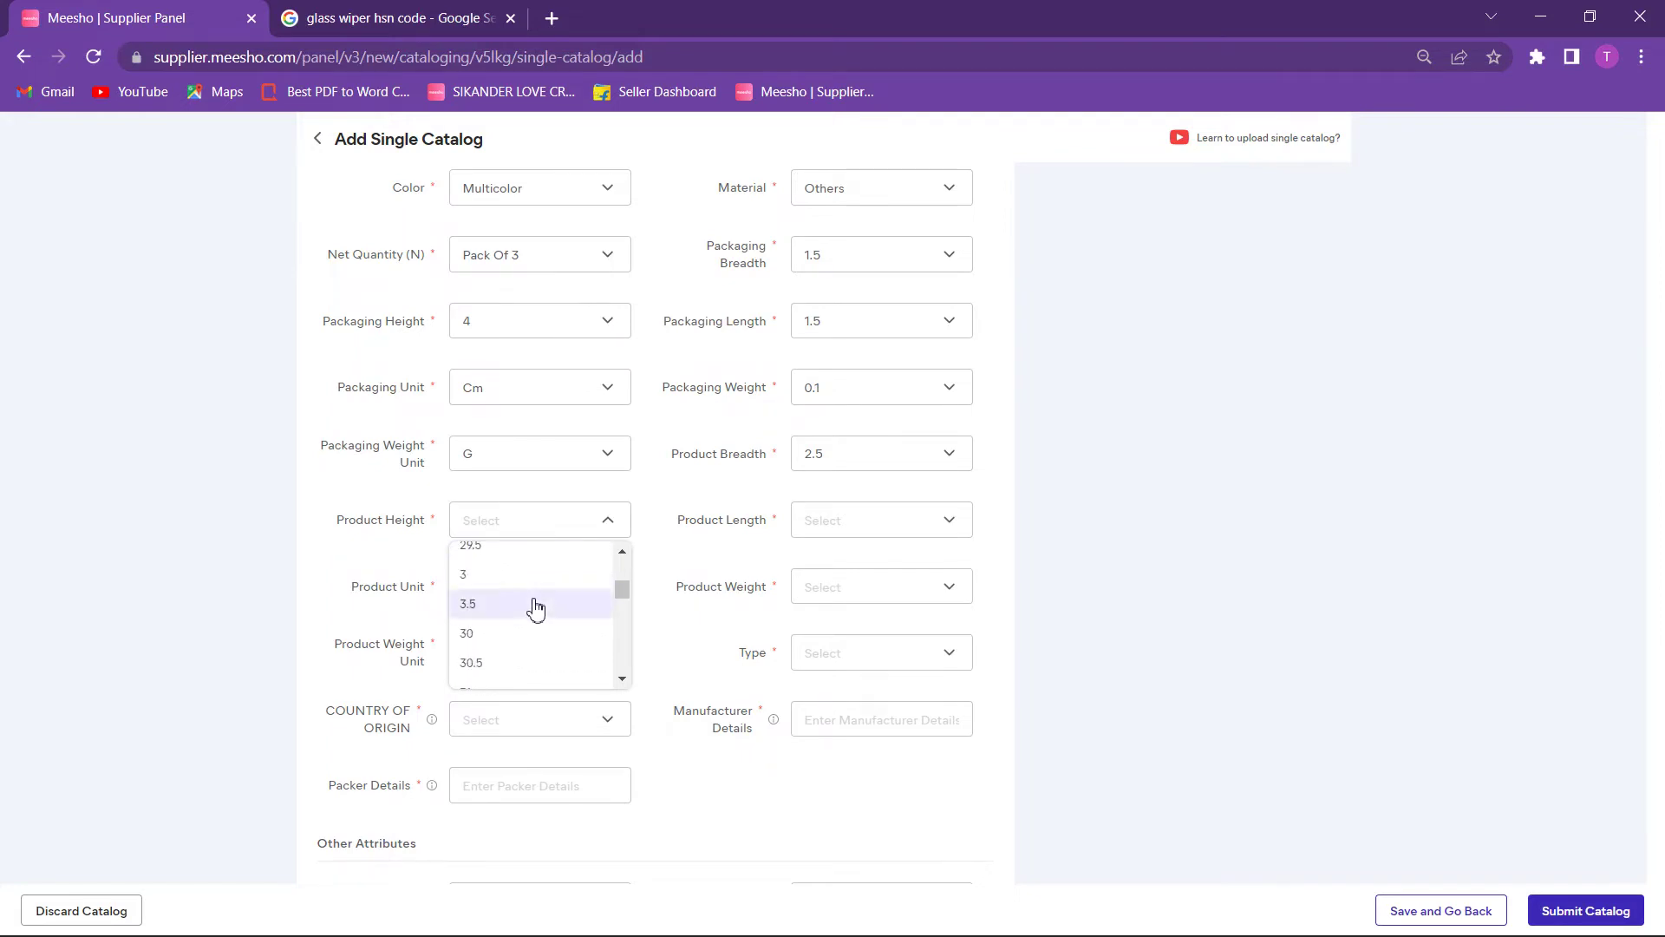
{"action": "scroll", "coordinate": [535, 610], "scroll_direction": "down", "scroll_amount": 6}
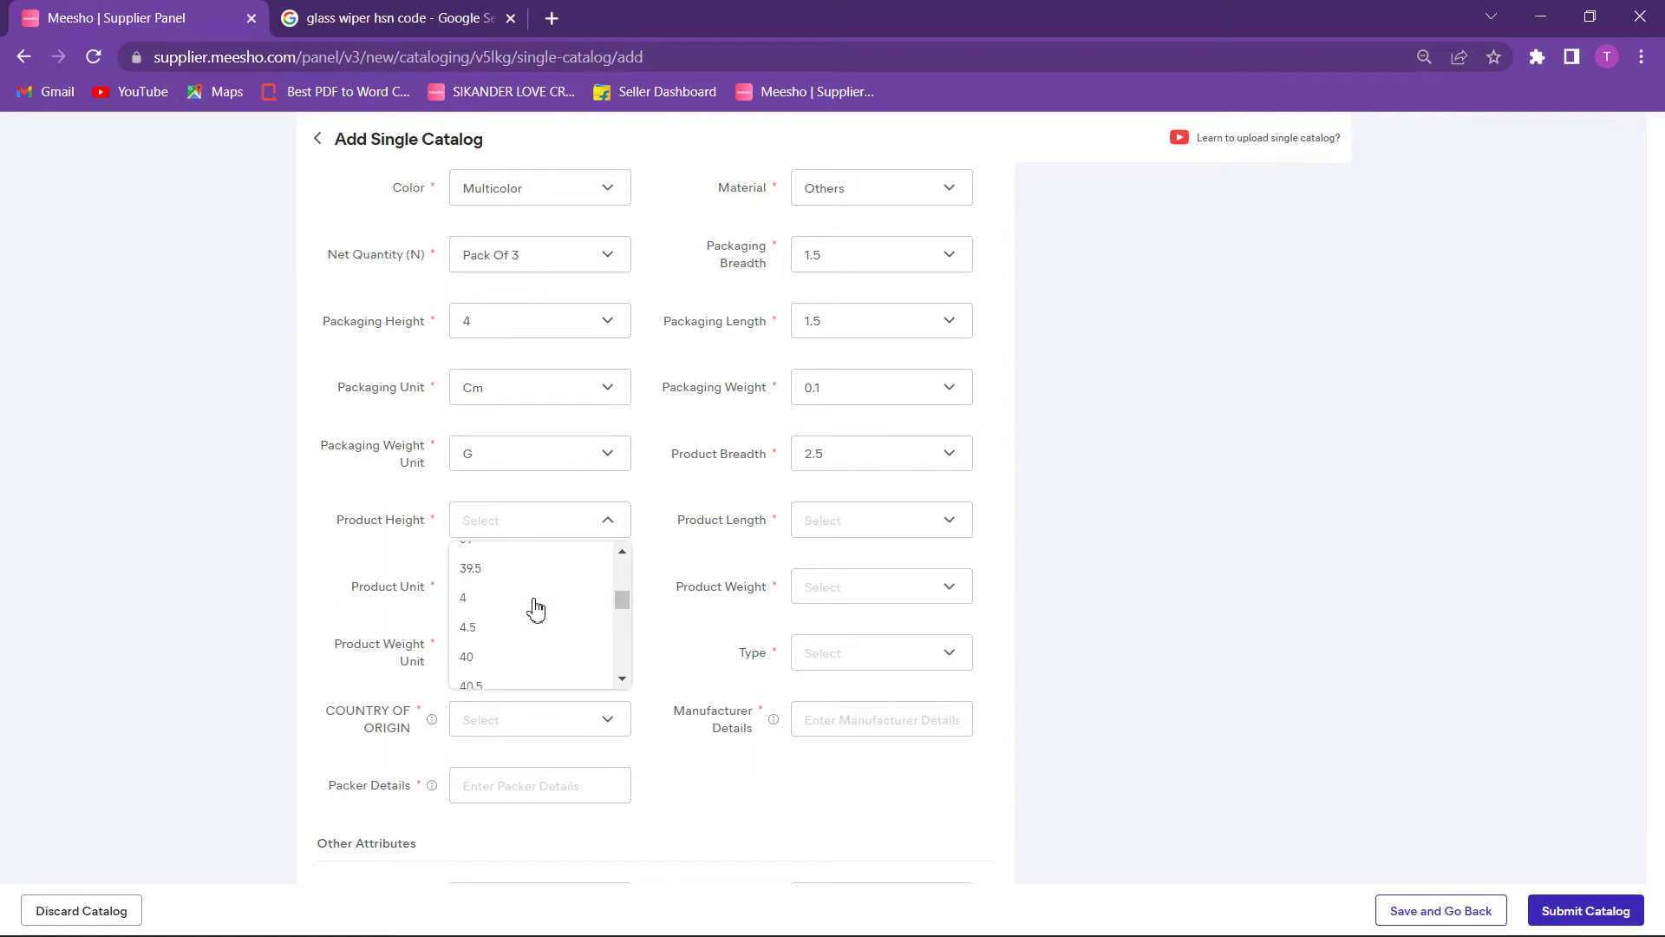
{"action": "scroll", "coordinate": [535, 610], "scroll_direction": "down", "scroll_amount": 3}
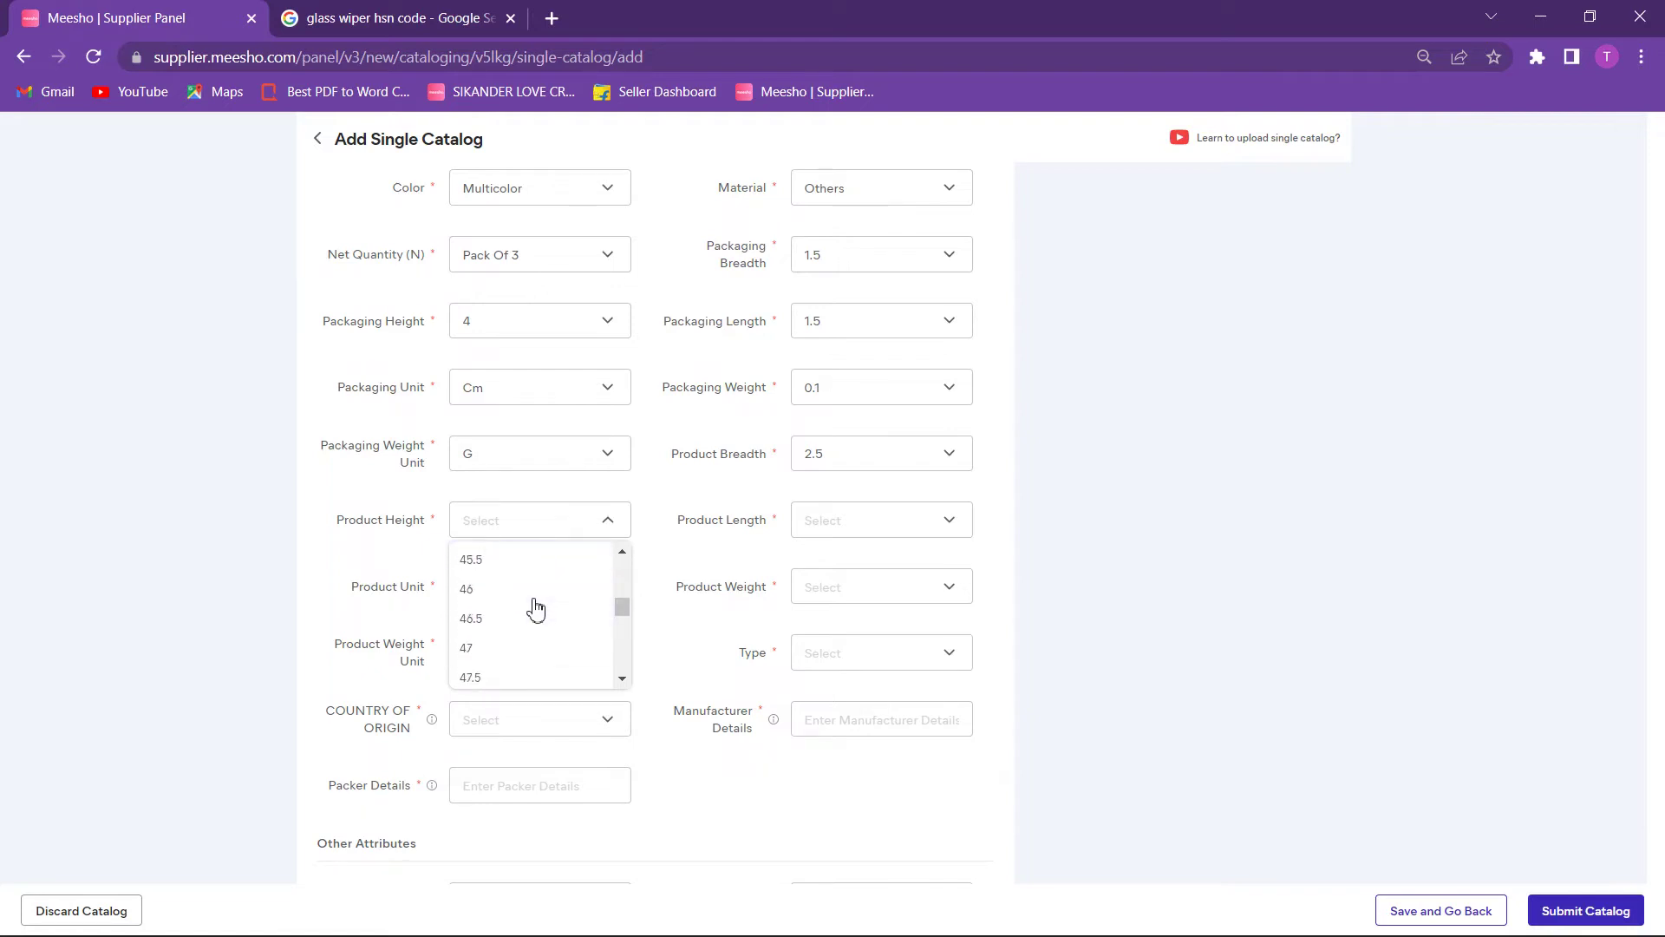
{"action": "scroll", "coordinate": [535, 609], "scroll_direction": "down", "scroll_amount": 2}
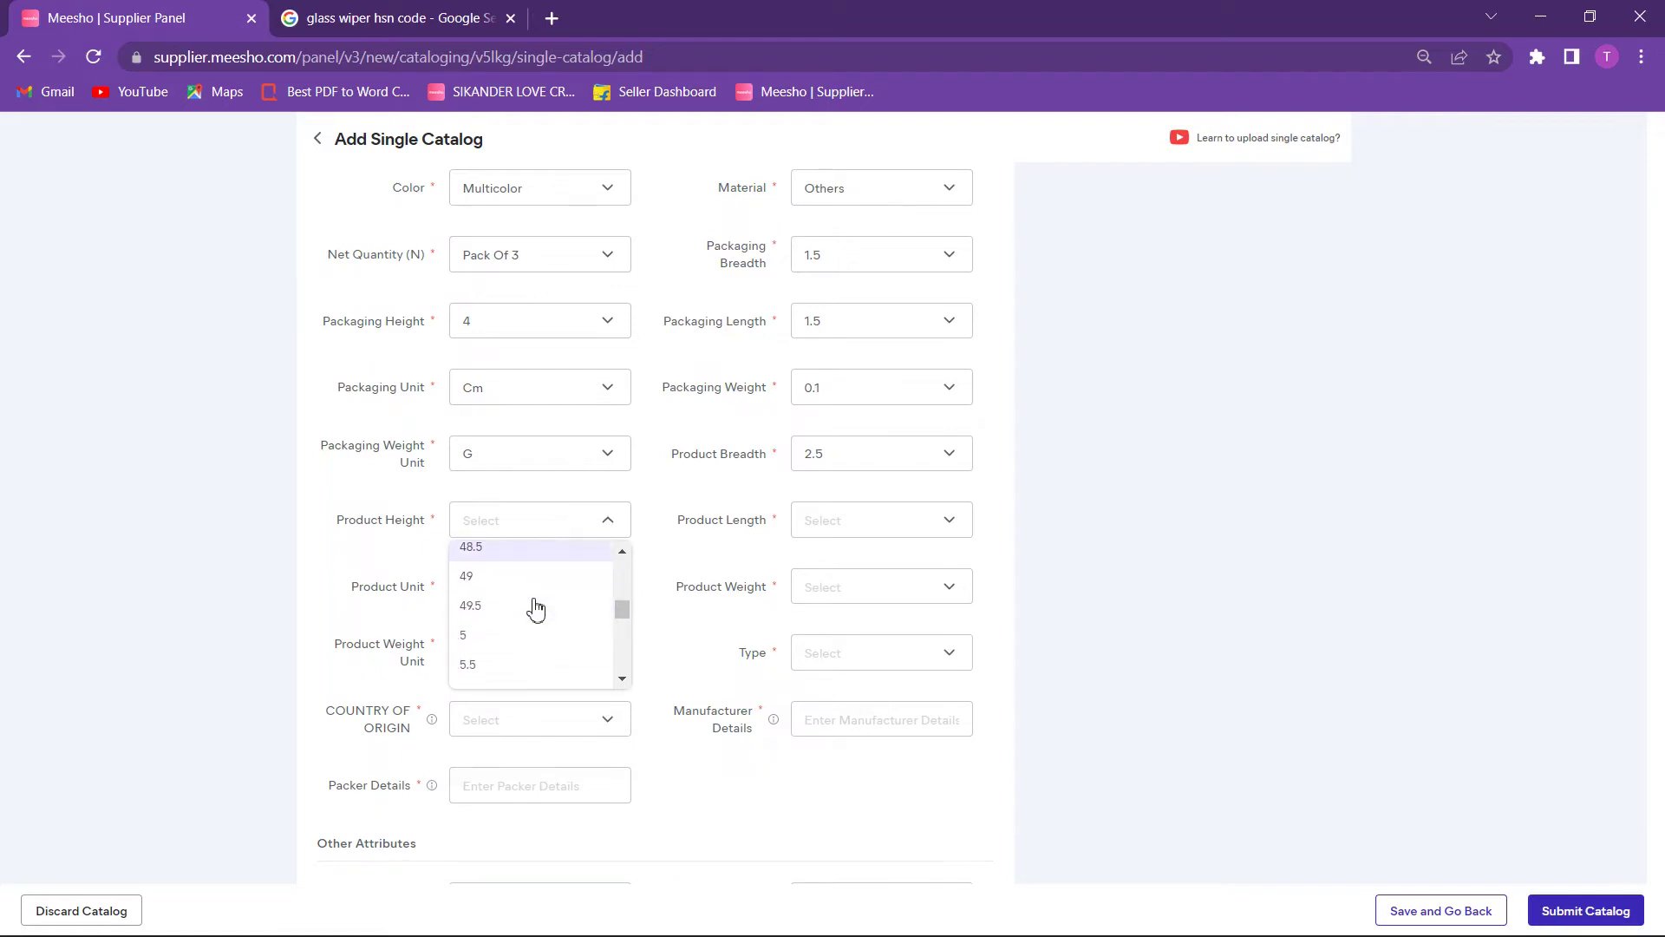
{"action": "left_click", "coordinate": [526, 610]}
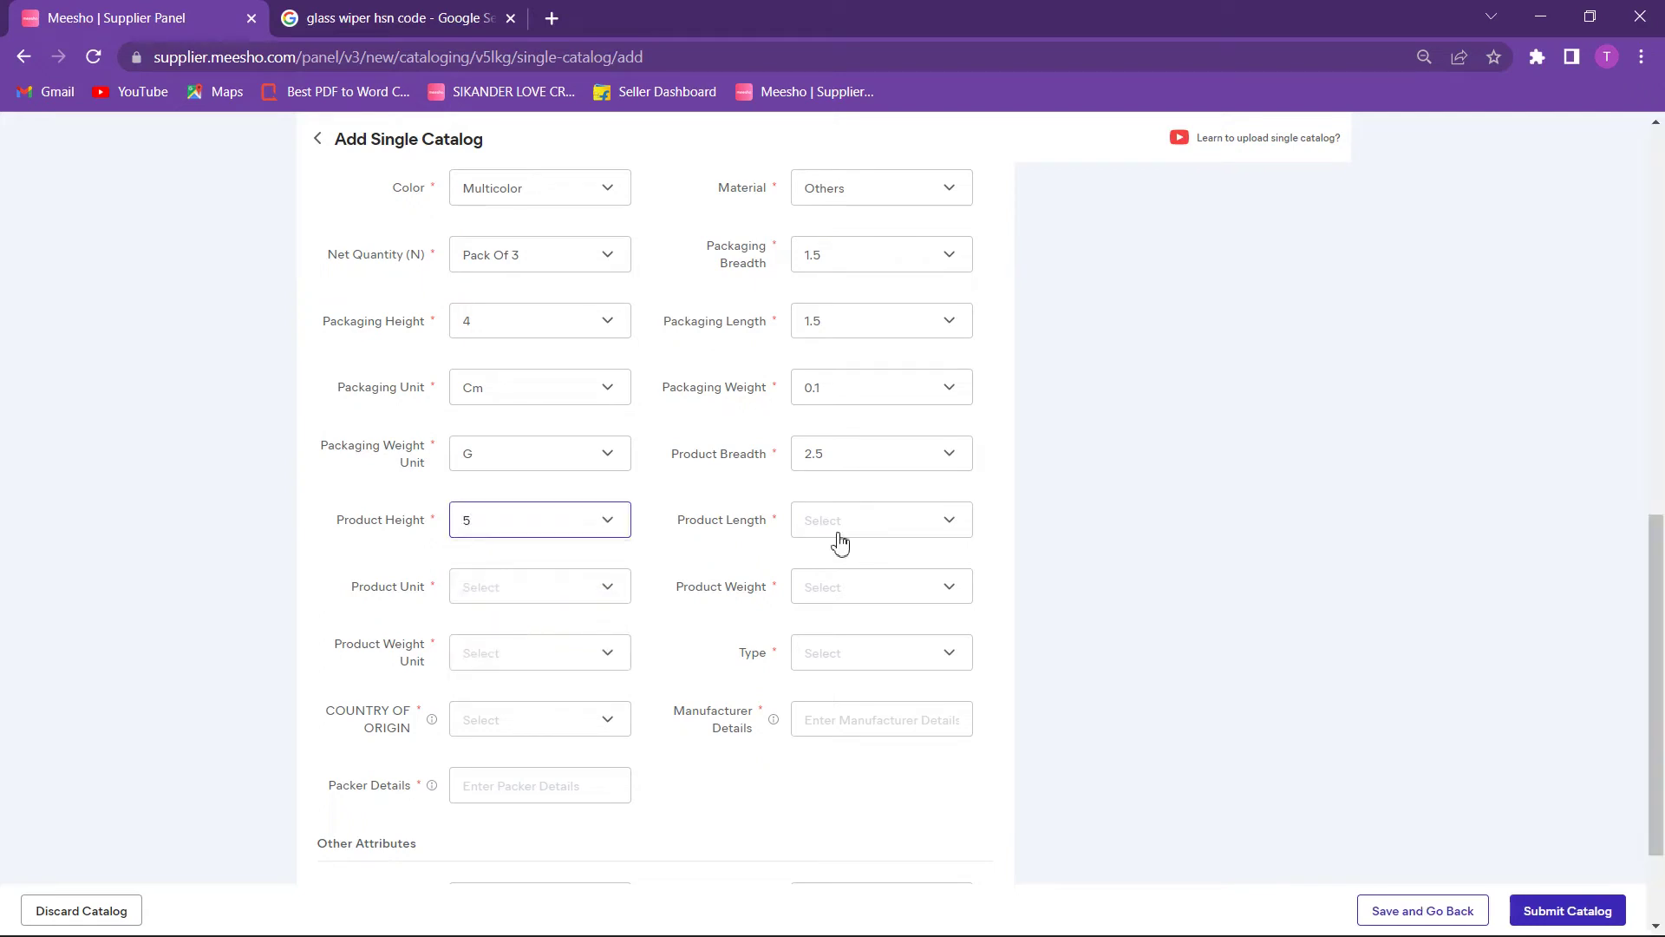
Step: Set the product length to 2.5
{"action": "left_click", "coordinate": [876, 526]}
{"action": "scroll", "coordinate": [861, 620], "scroll_direction": "down", "scroll_amount": 3}
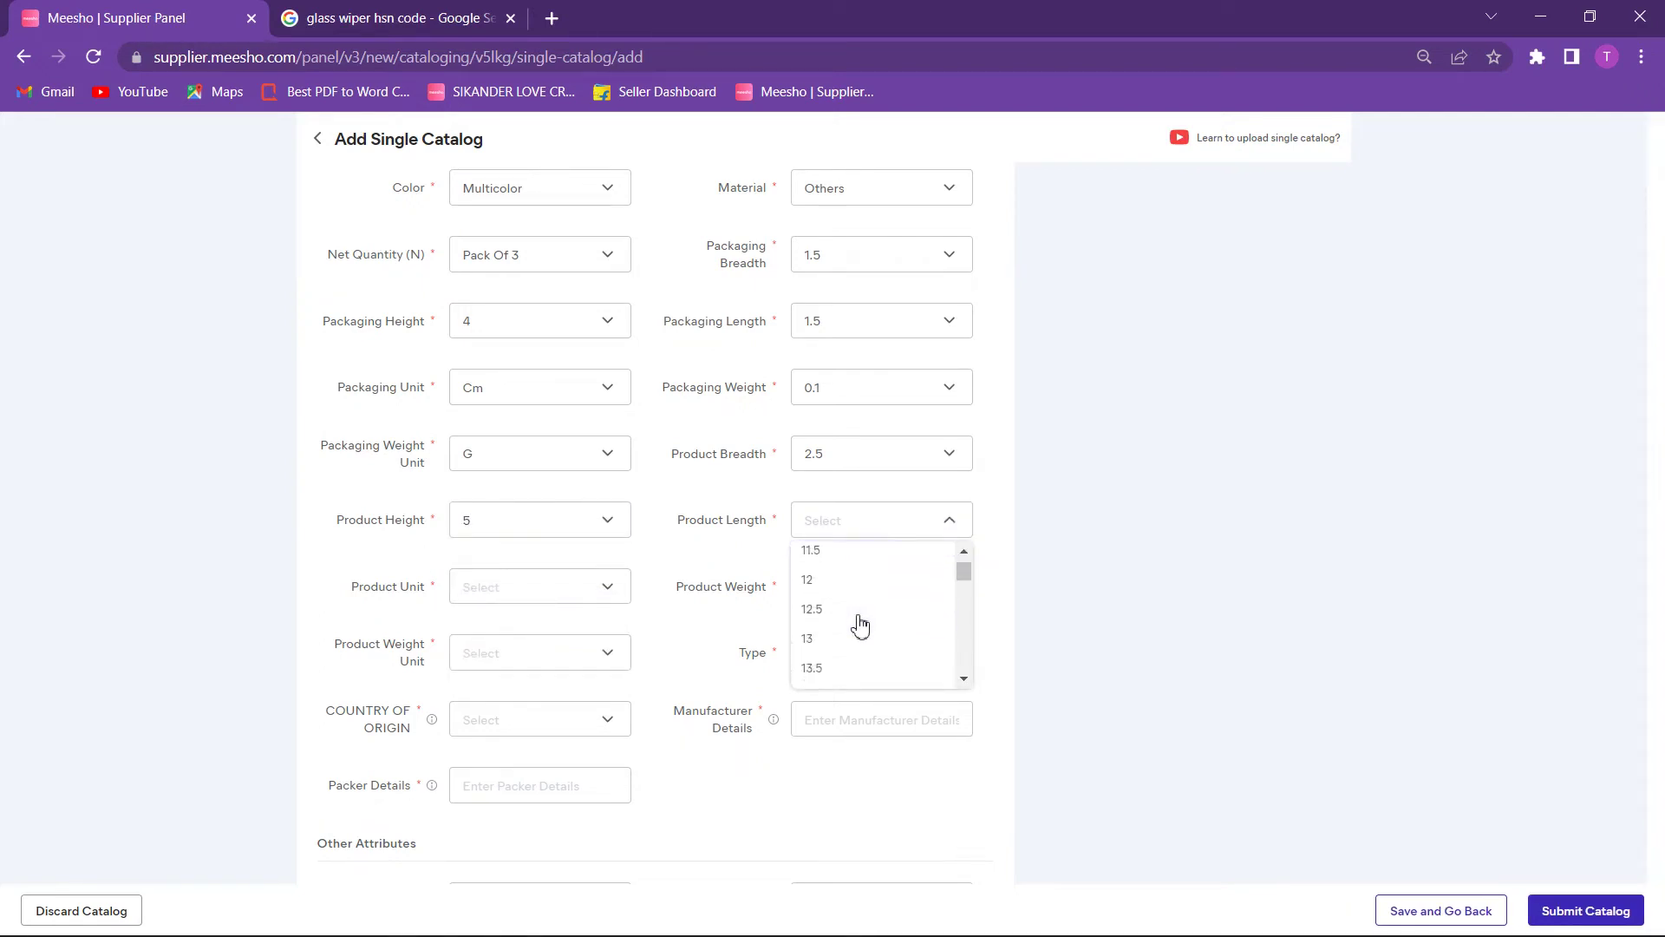
{"action": "scroll", "coordinate": [861, 624], "scroll_direction": "down", "scroll_amount": 3}
{"action": "scroll", "coordinate": [861, 625], "scroll_direction": "down", "scroll_amount": 3}
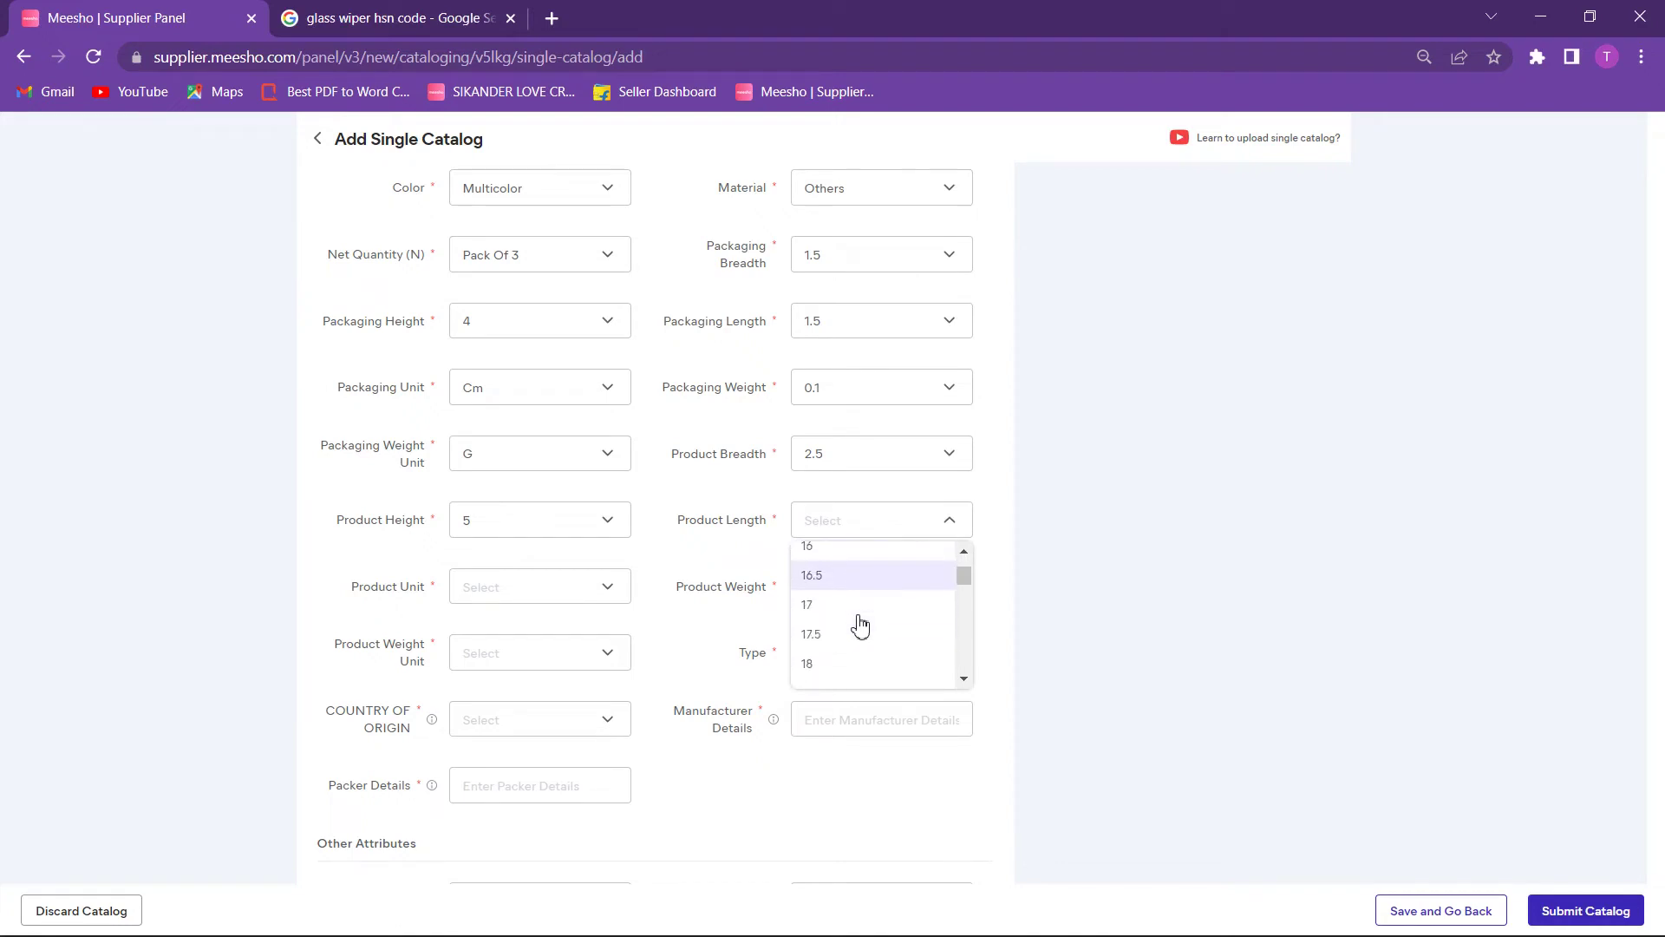
{"action": "scroll", "coordinate": [860, 625], "scroll_direction": "down", "scroll_amount": 1}
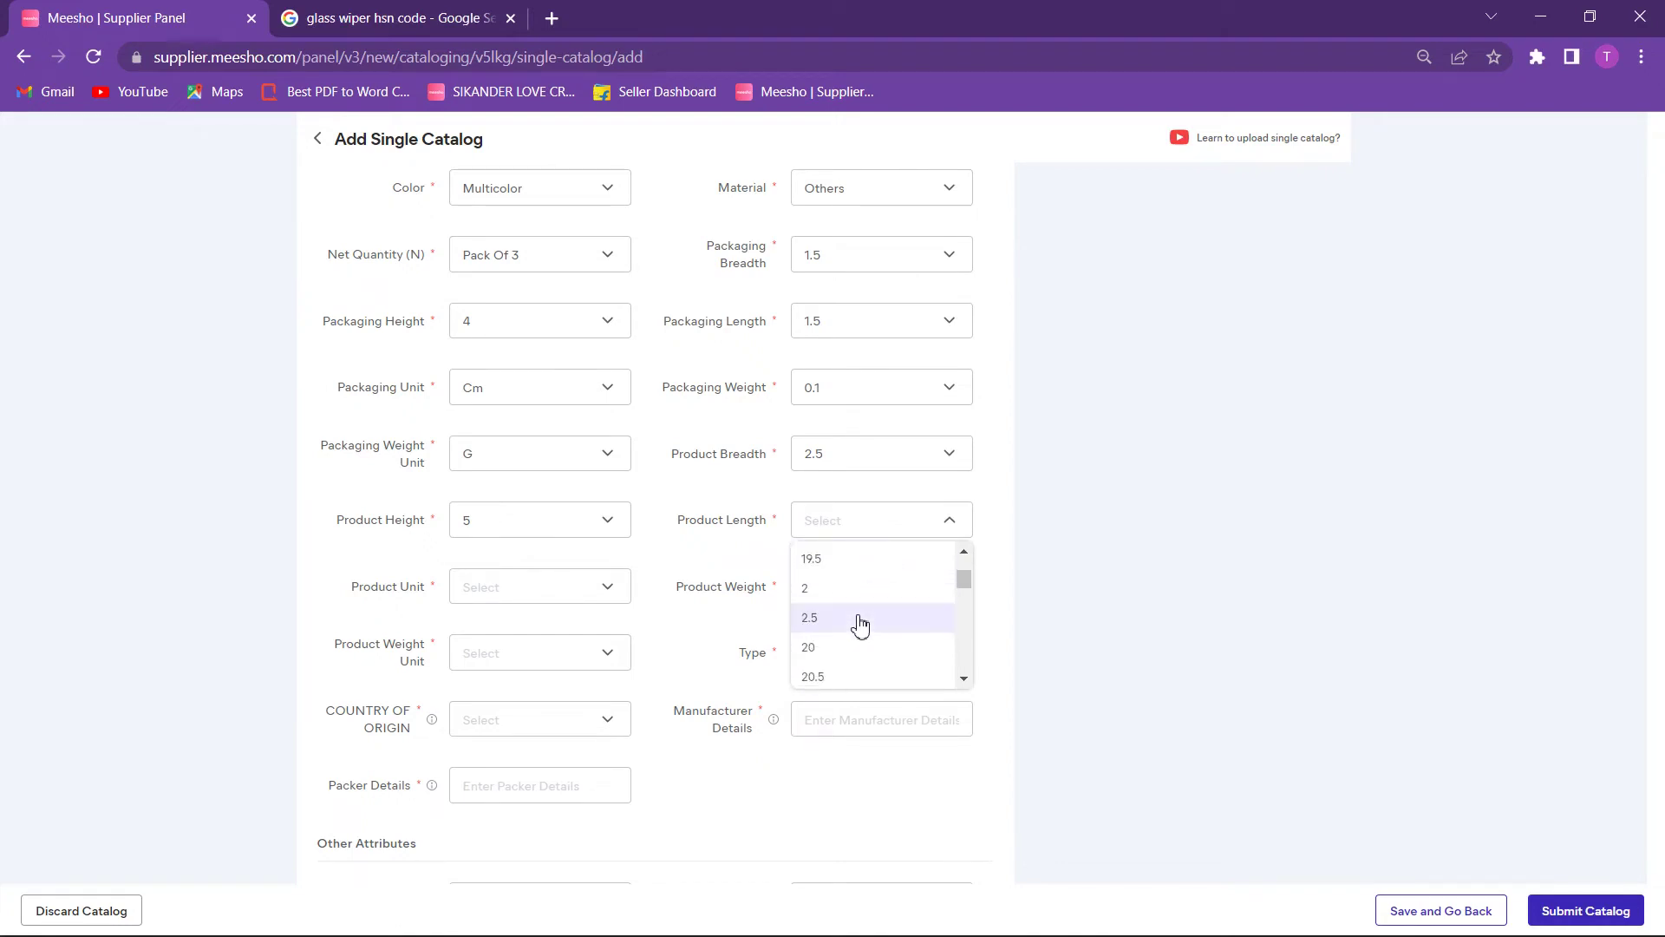
{"action": "left_click", "coordinate": [860, 624]}
Step: Set the product weight unit to Kg and the product weight to 0.2
{"action": "left_click", "coordinate": [601, 655]}
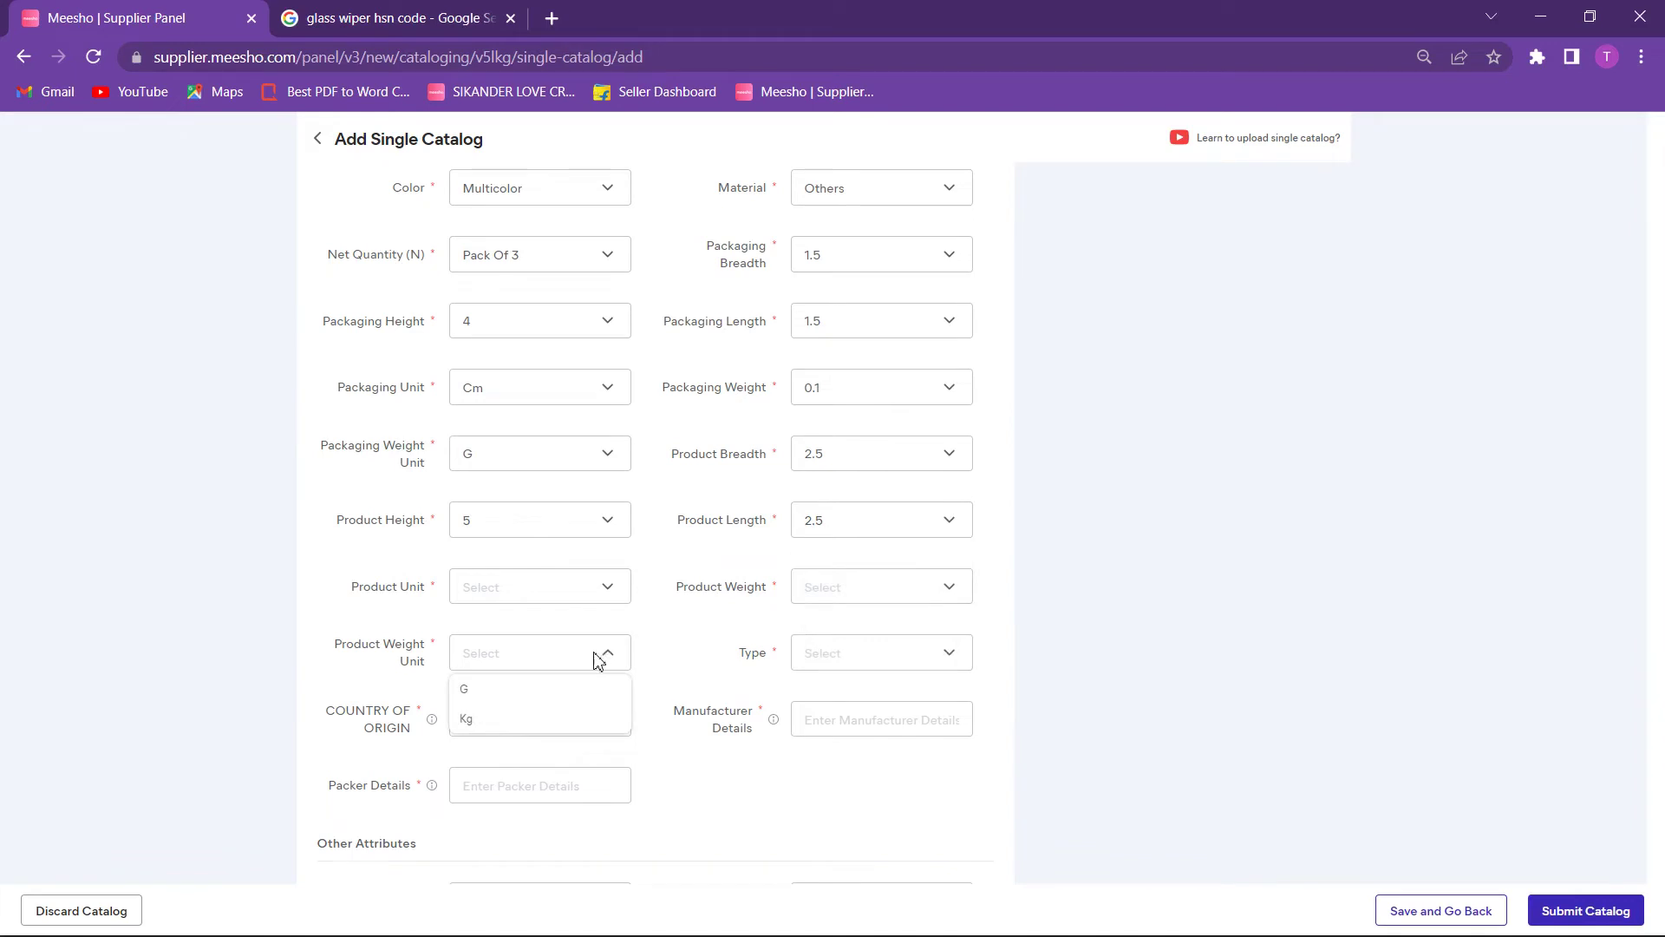
{"action": "left_click", "coordinate": [538, 719]}
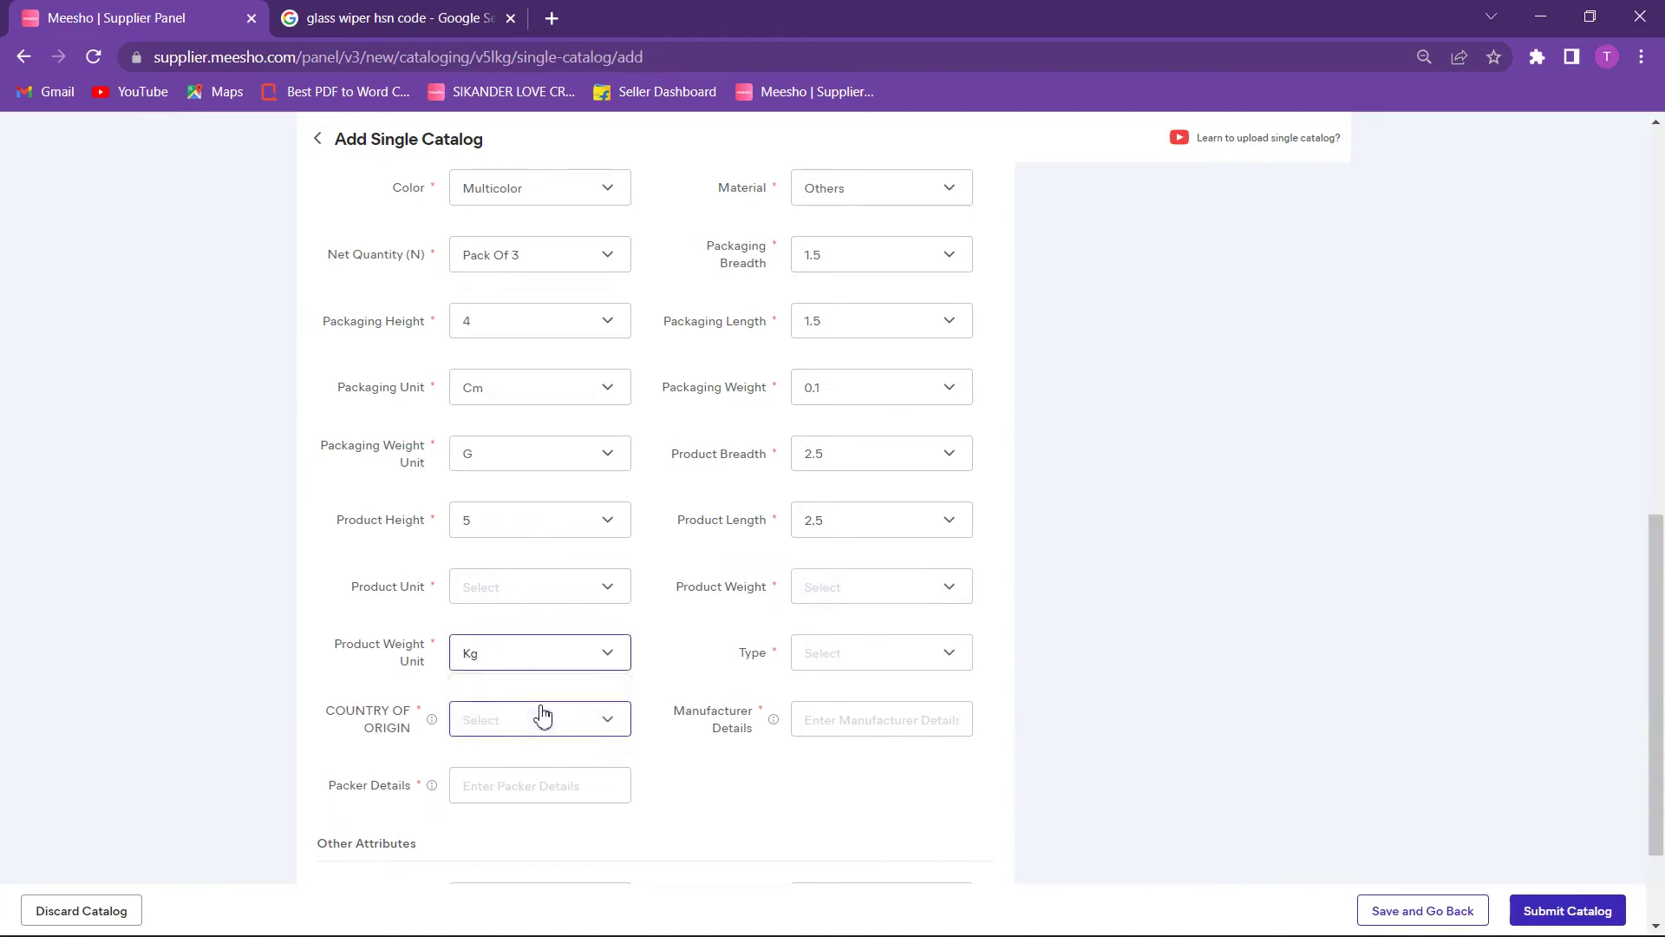
{"action": "left_click", "coordinate": [948, 587]}
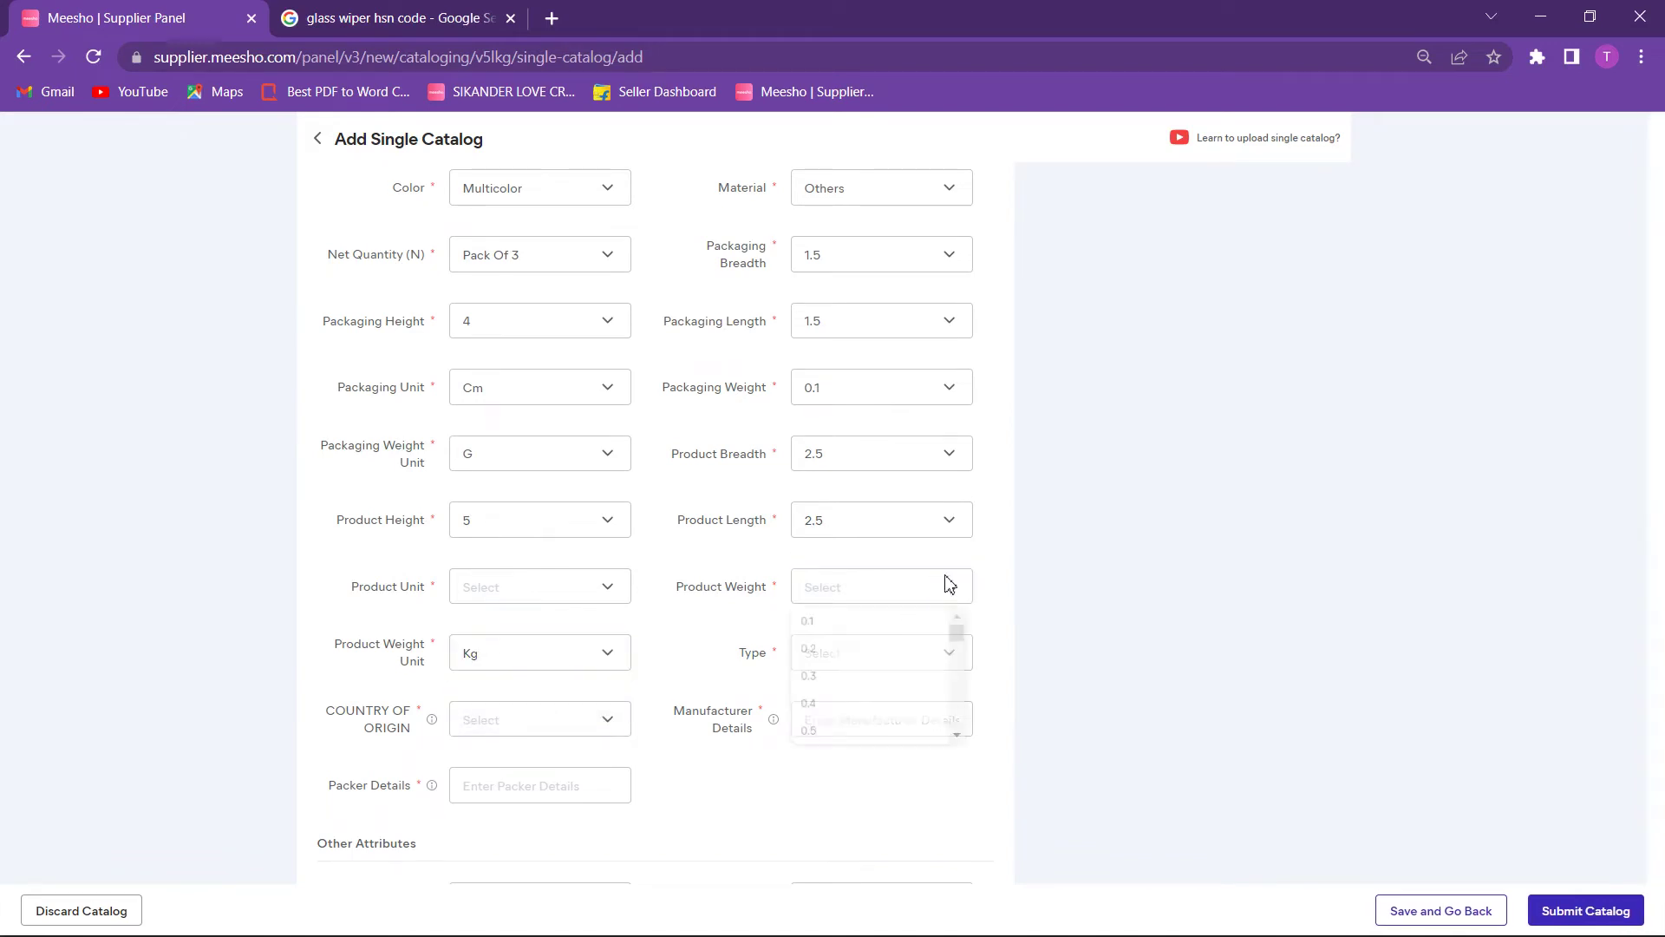
{"action": "left_click", "coordinate": [833, 659]}
Step: Set the product type to Kitchen Wiper and the country of origin to India
{"action": "left_click", "coordinate": [905, 668]}
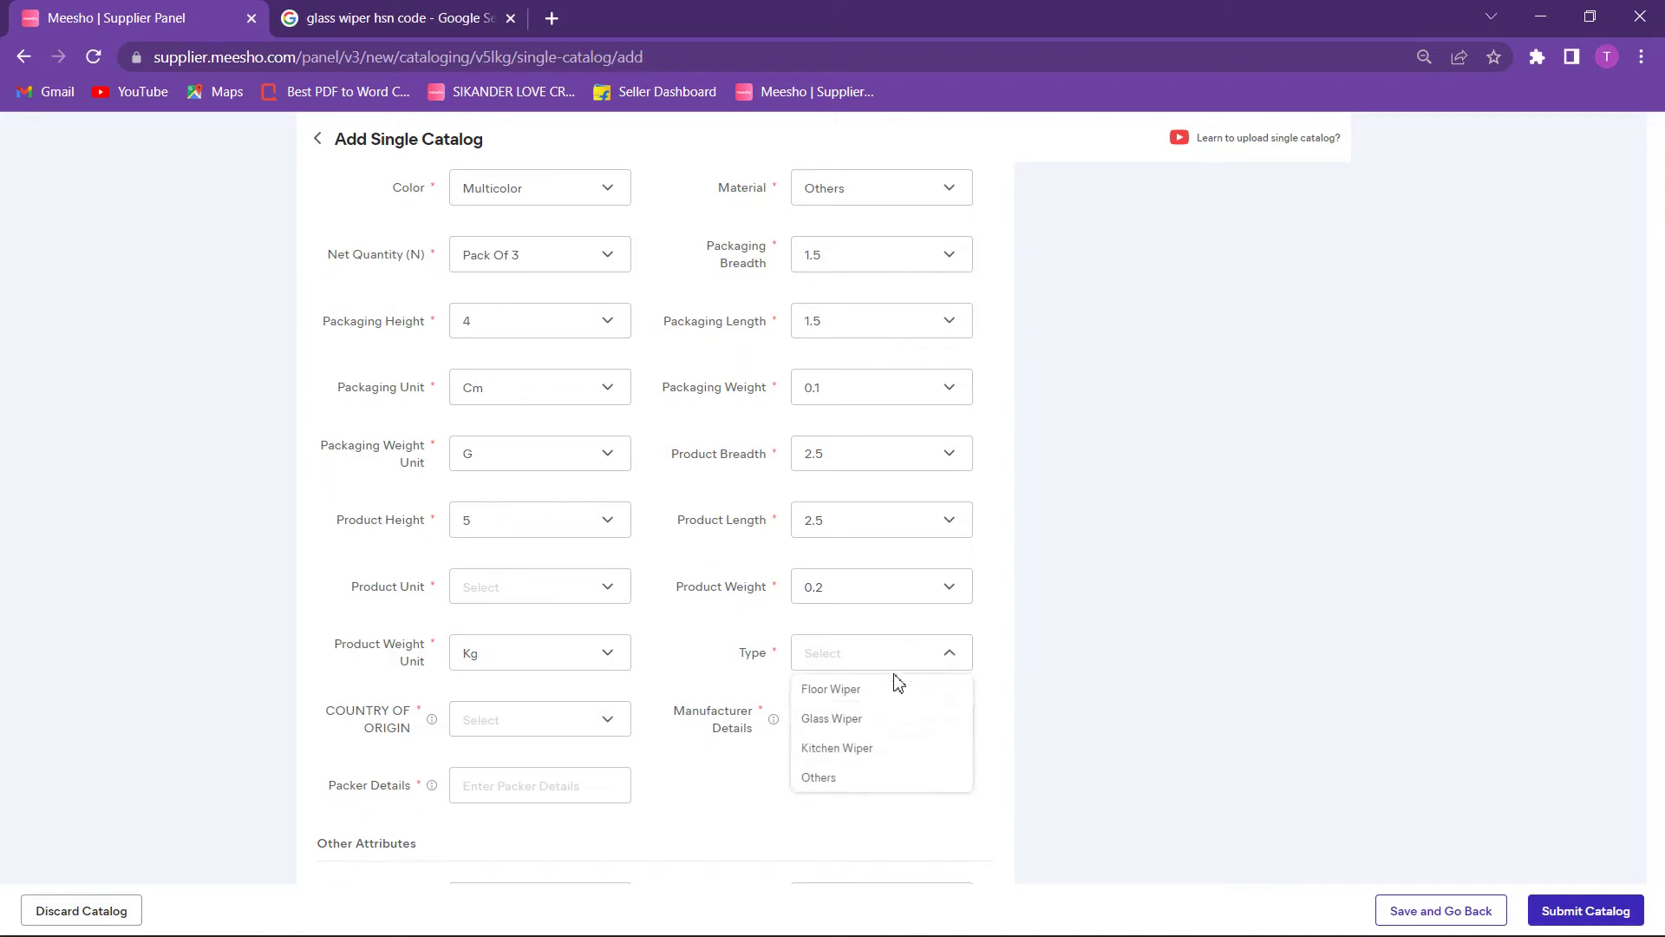
{"action": "left_click", "coordinate": [850, 751]}
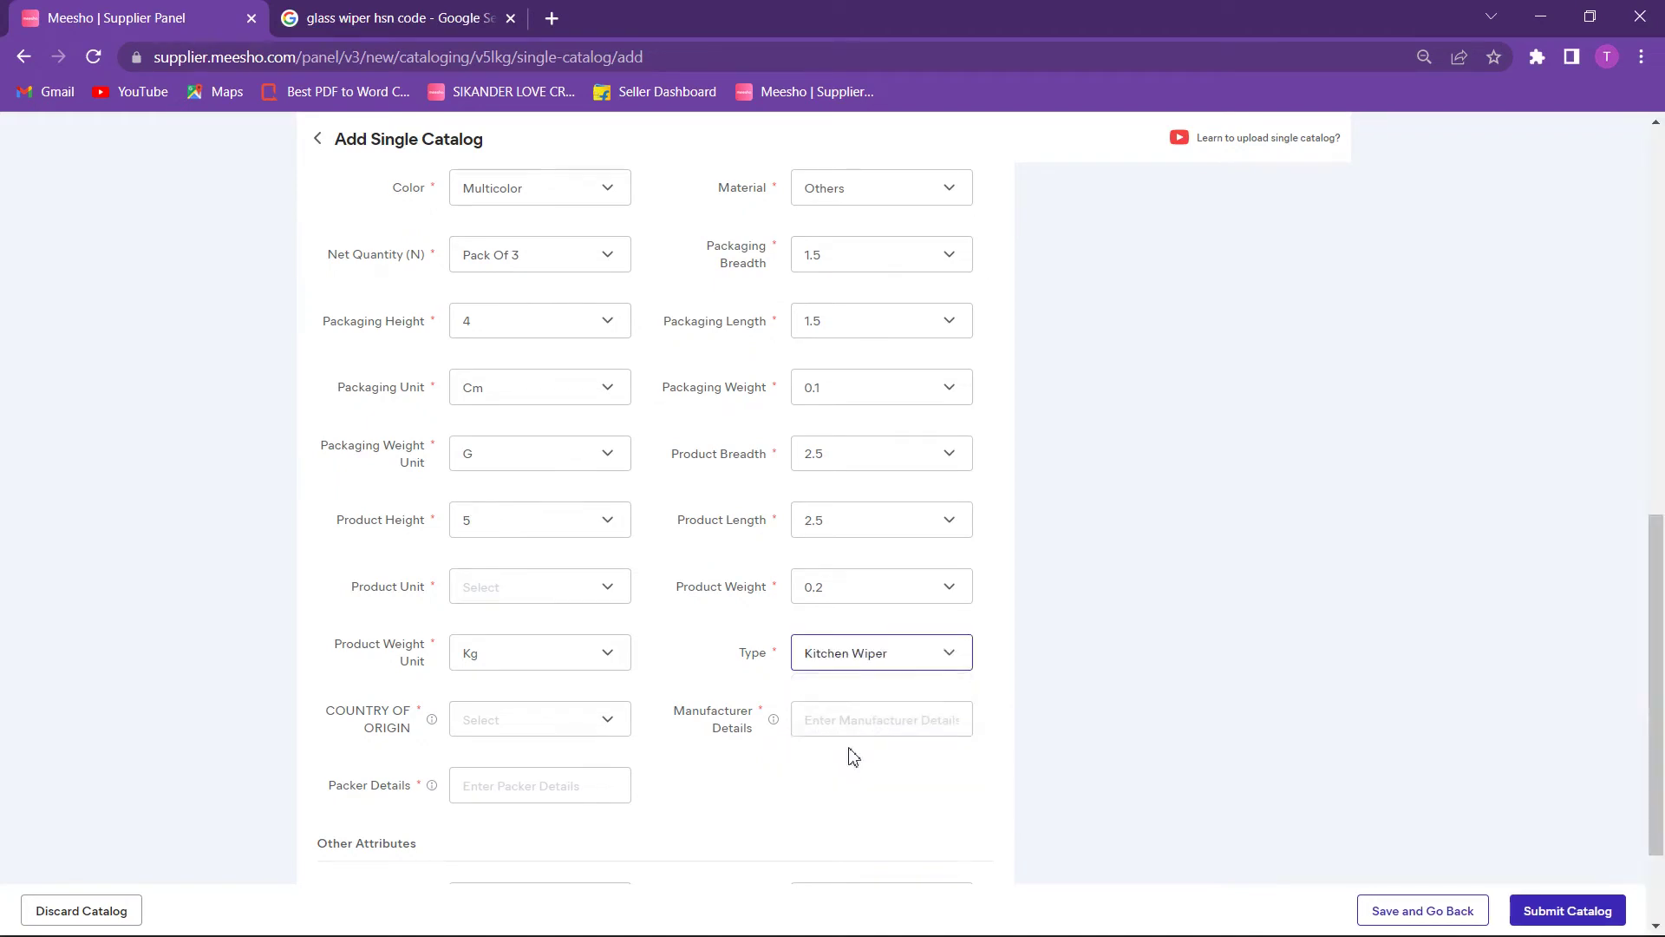
{"action": "left_click", "coordinate": [628, 726]}
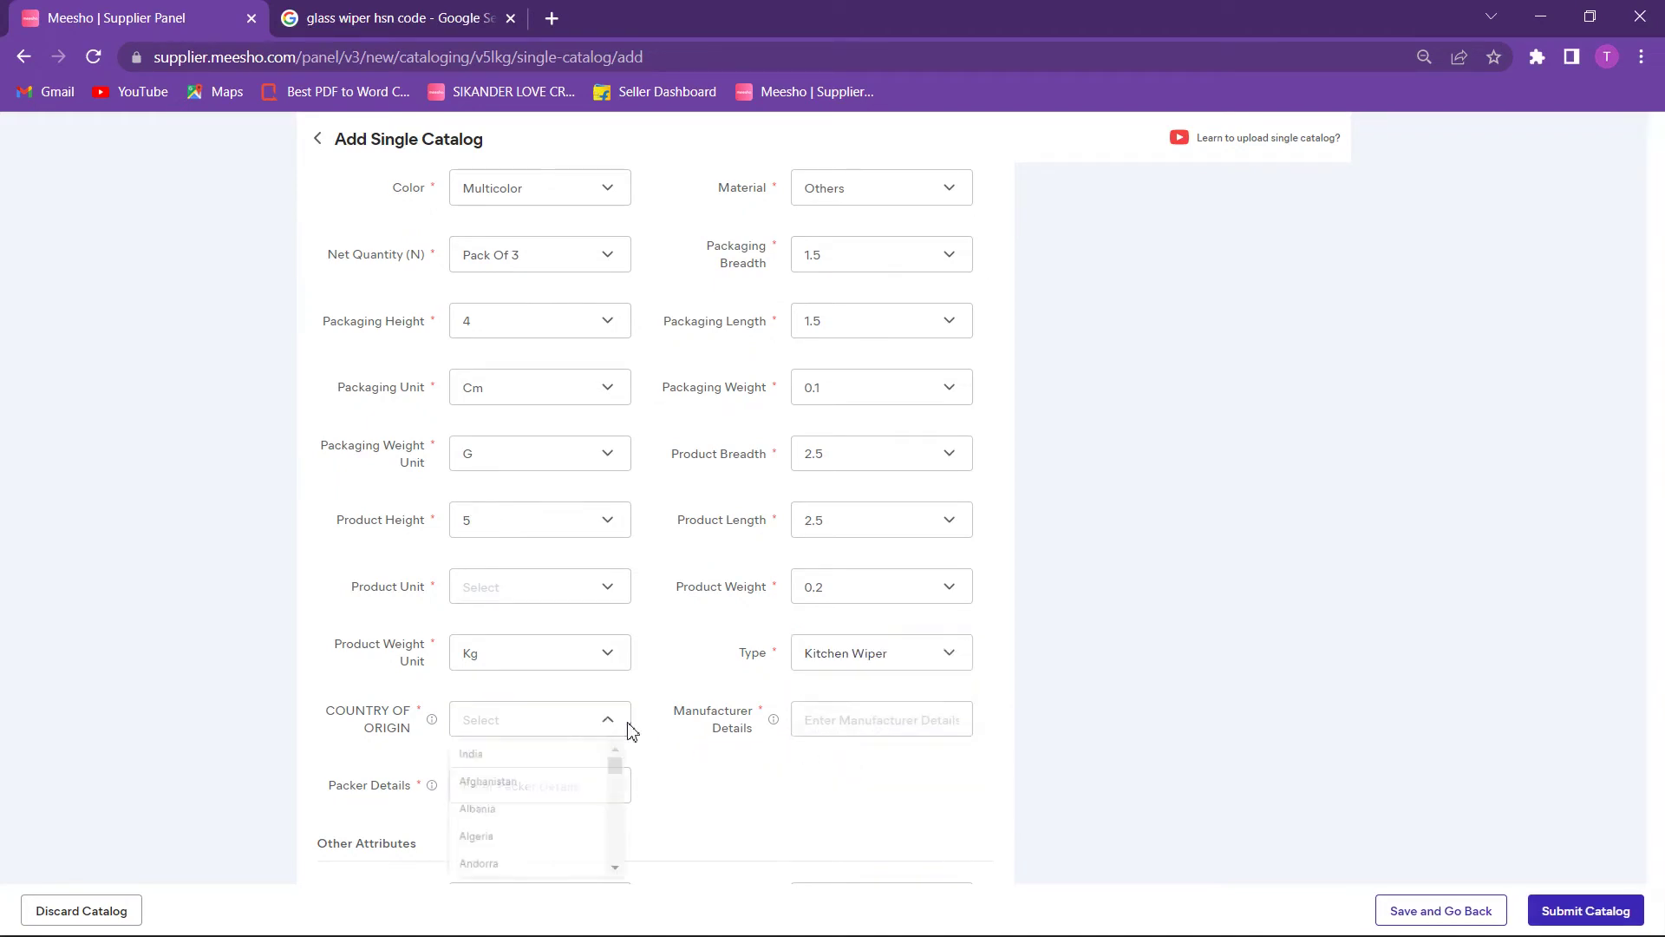
{"action": "left_click", "coordinate": [555, 756]}
Step: Copy THE ENFINITY WORLD from cell E2 of the Excel workbook into the catalog's Manufacturer Details and Packer Details
{"action": "left_click", "coordinate": [867, 704]}
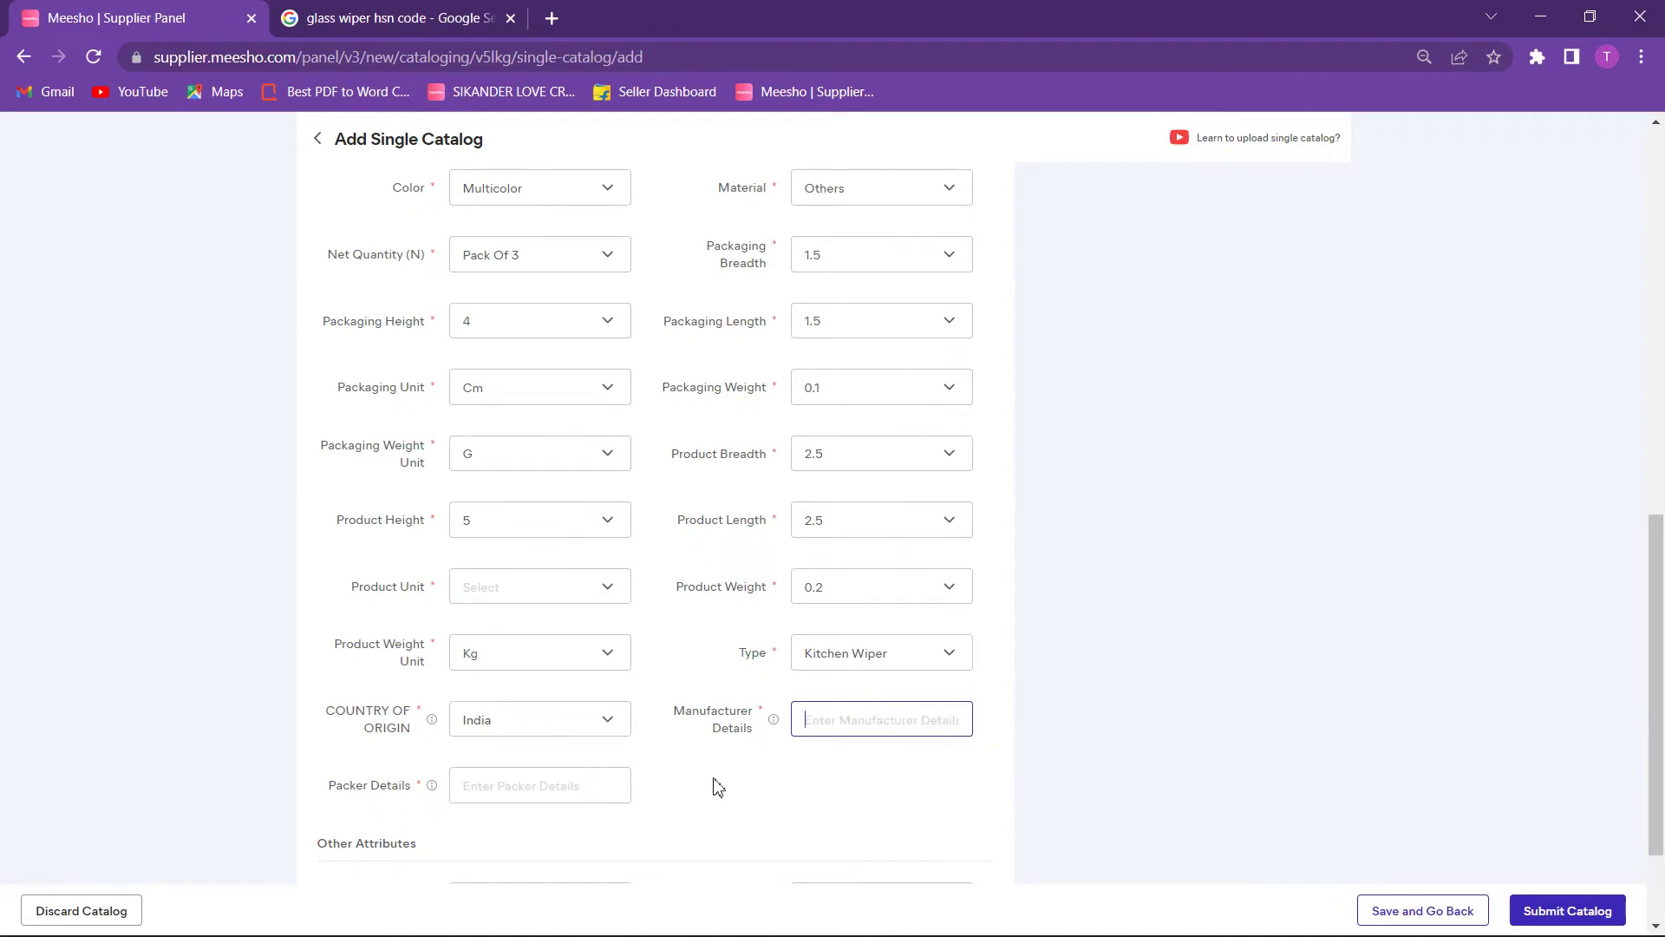
{"action": "key", "text": "alt+Tab"}
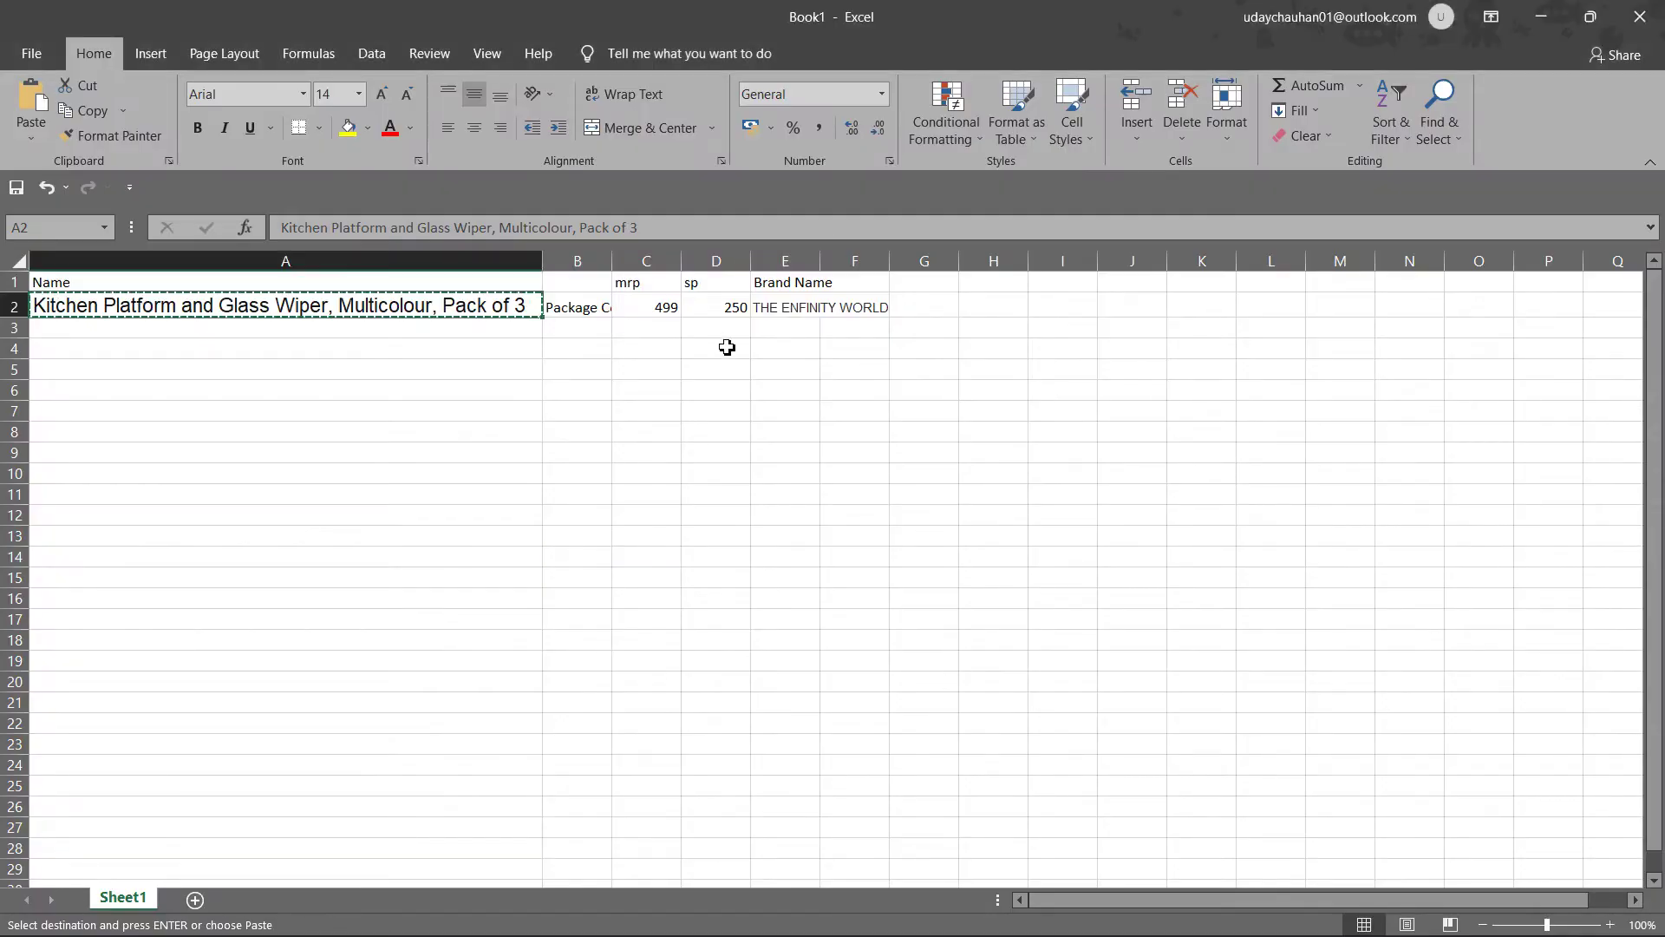
{"action": "left_click", "coordinate": [771, 312]}
{"action": "key", "text": "ctrl+c"}
{"action": "key", "text": "alt+Tab"}
{"action": "key", "text": "ctrl+v"}
{"action": "left_click", "coordinate": [695, 783]}
{"action": "left_click", "coordinate": [607, 778]}
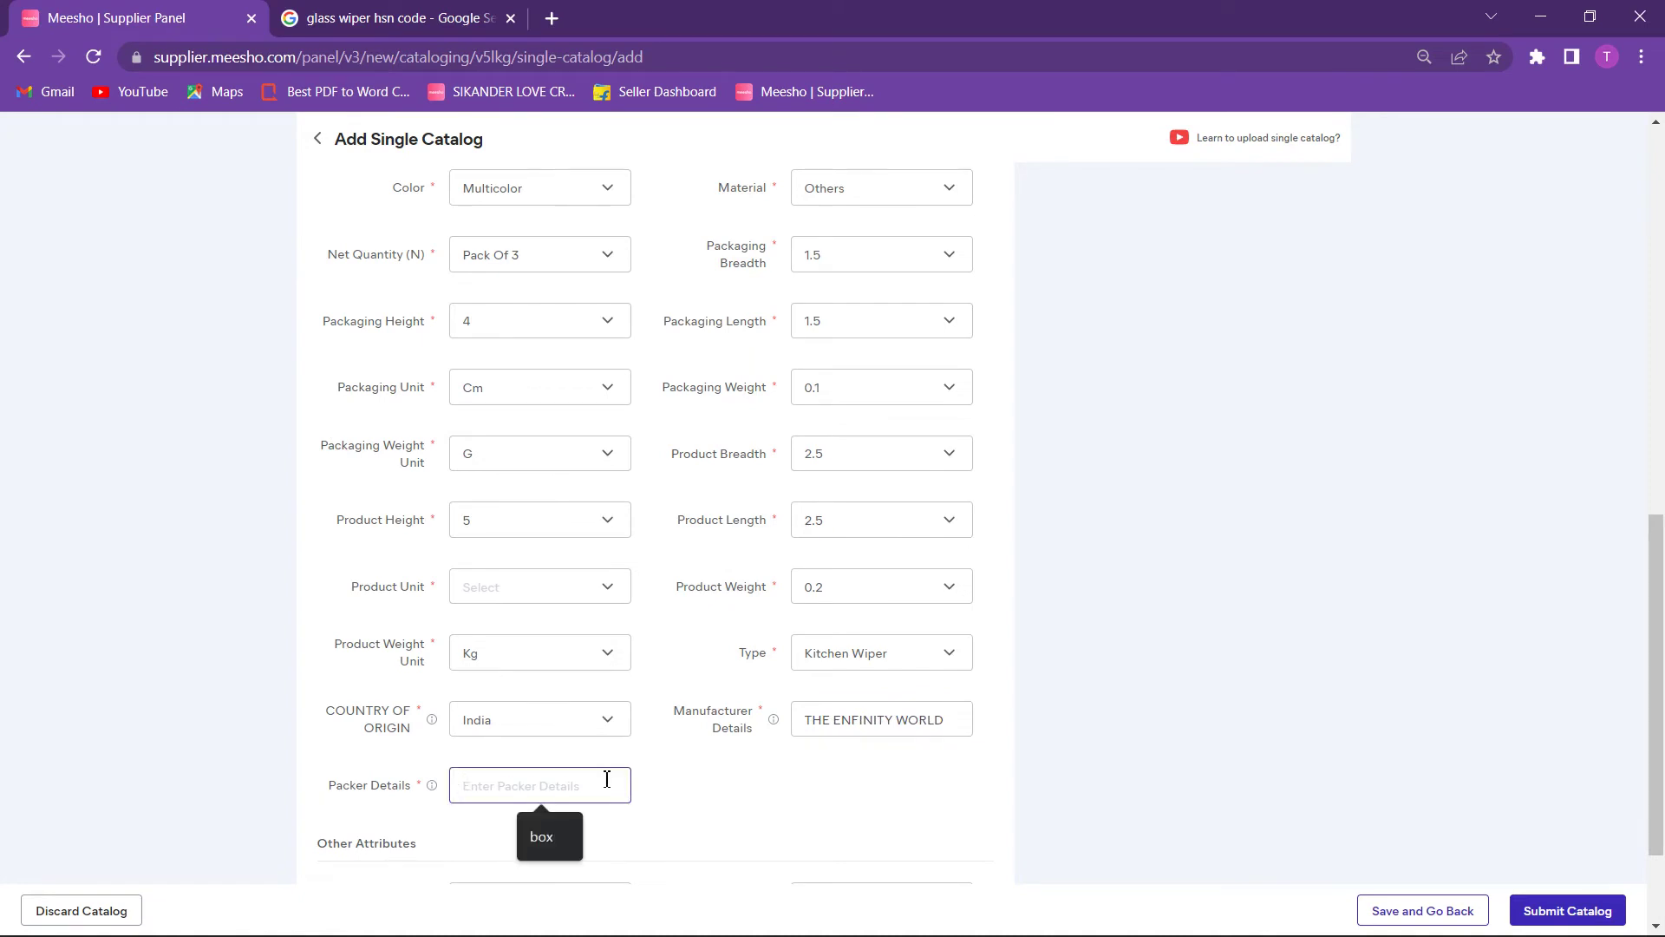
{"action": "key", "text": "ctrl+v"}
{"action": "left_click", "coordinate": [729, 791]}
{"action": "scroll", "coordinate": [732, 795], "scroll_direction": "down", "scroll_amount": 2}
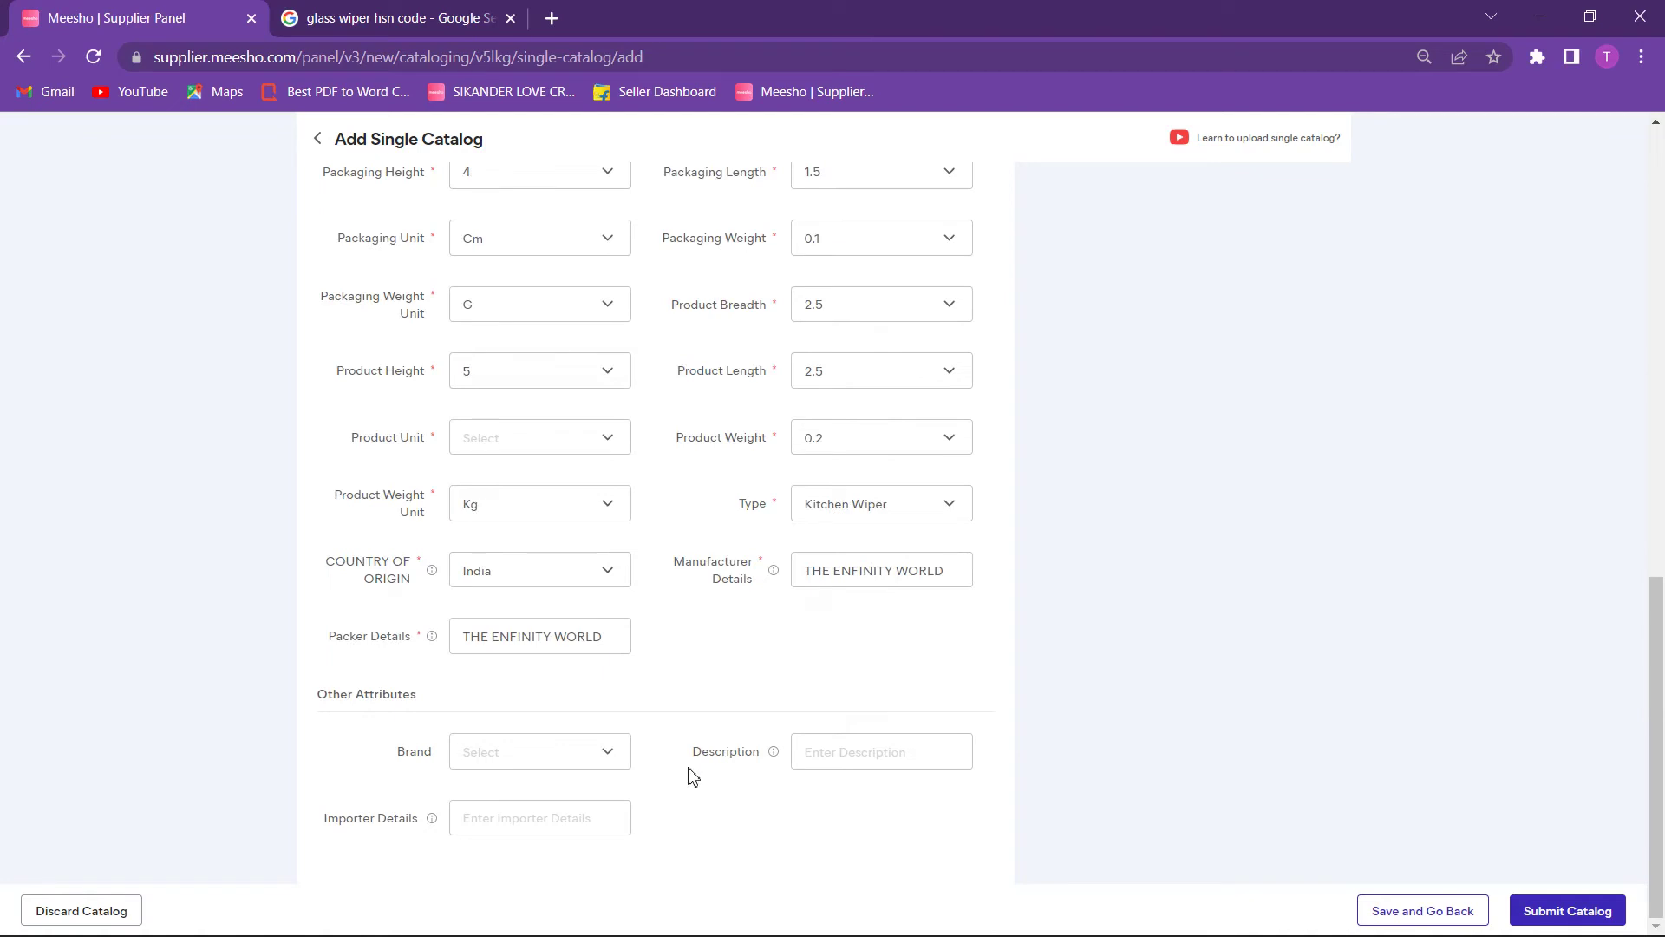
{"action": "left_click", "coordinate": [614, 752]}
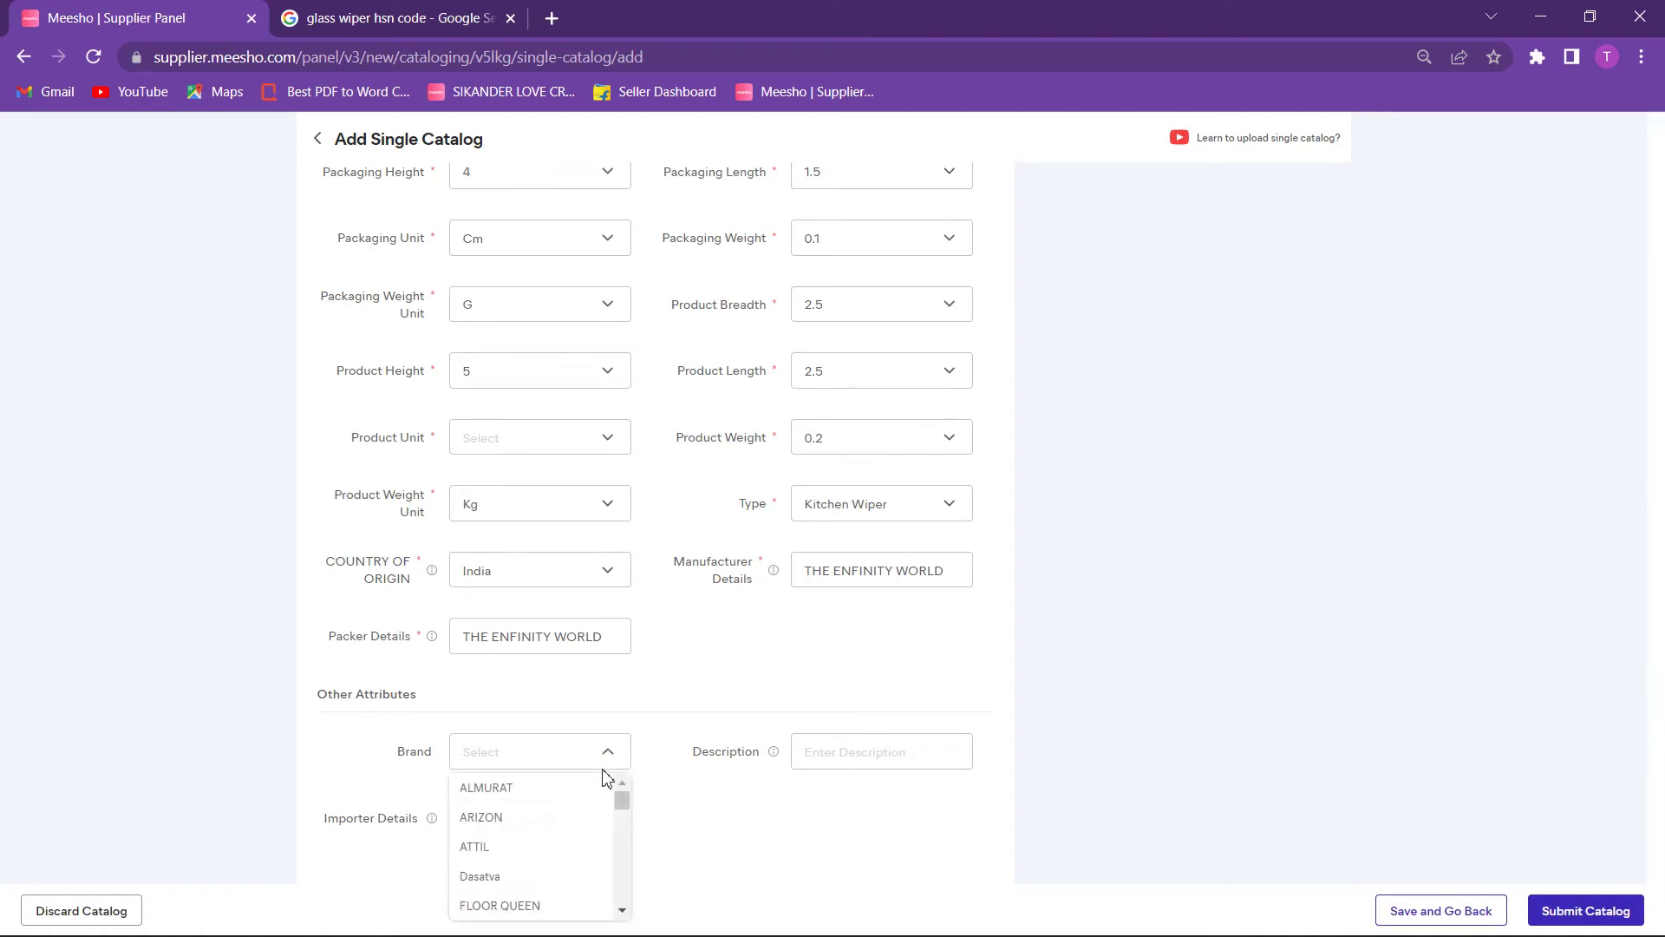
{"action": "left_click", "coordinate": [609, 753]}
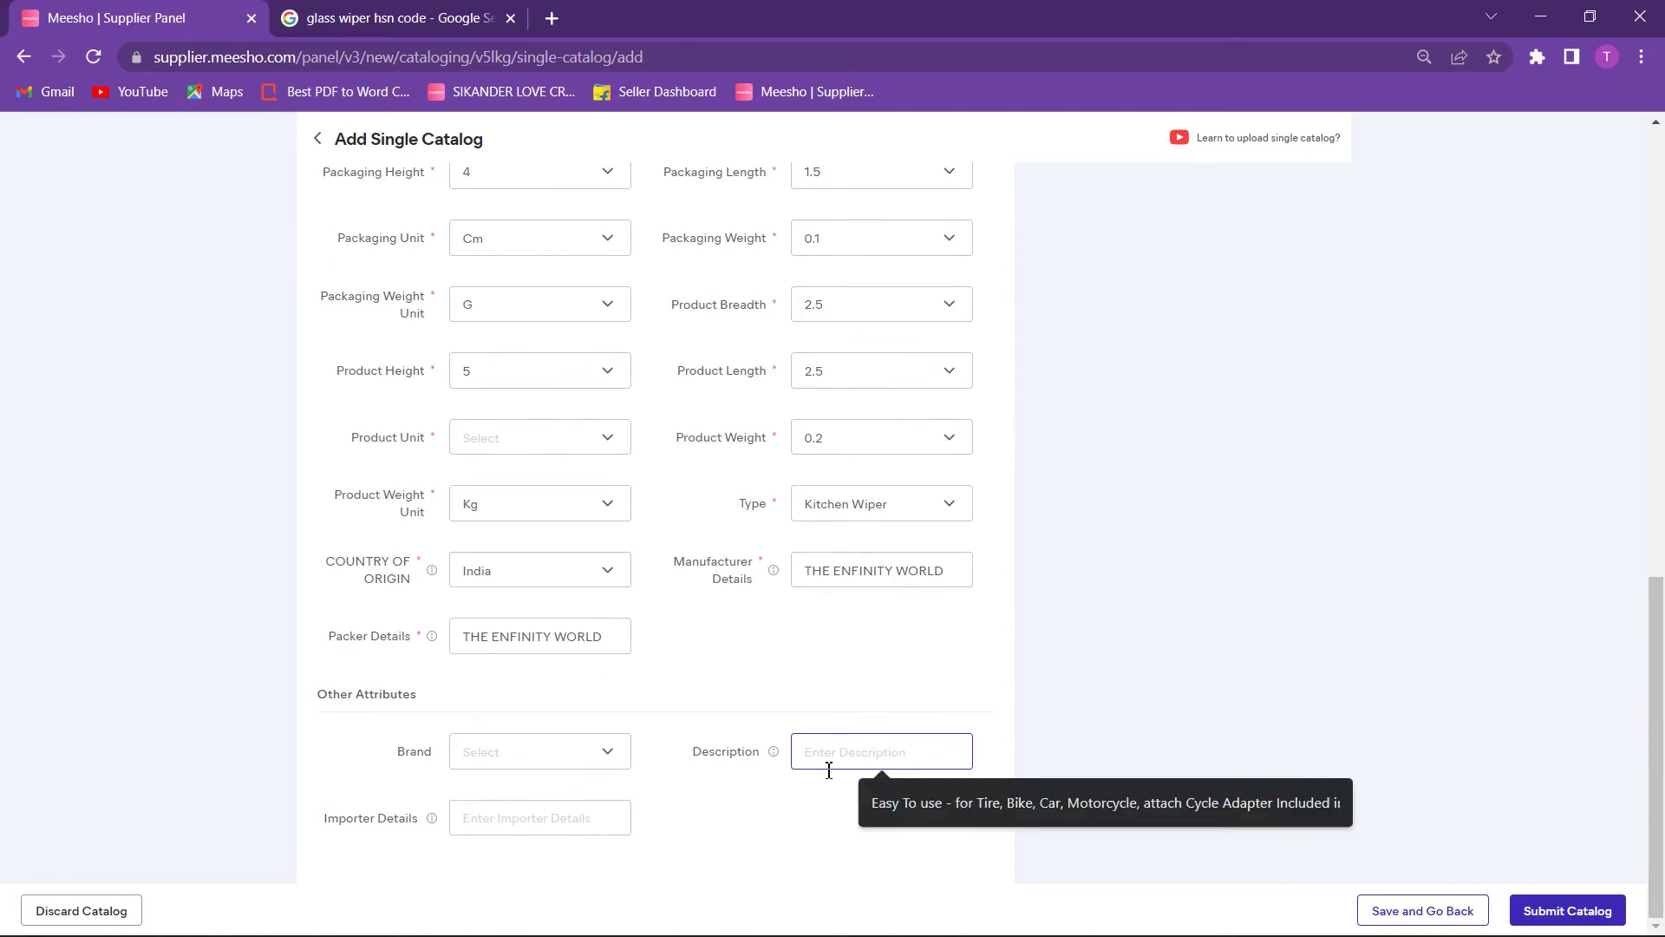
Step: Copy the product description from cell B2 of the Excel workbook into the catalog's Description under Other Attributes
{"action": "key", "text": "alt+Tab"}
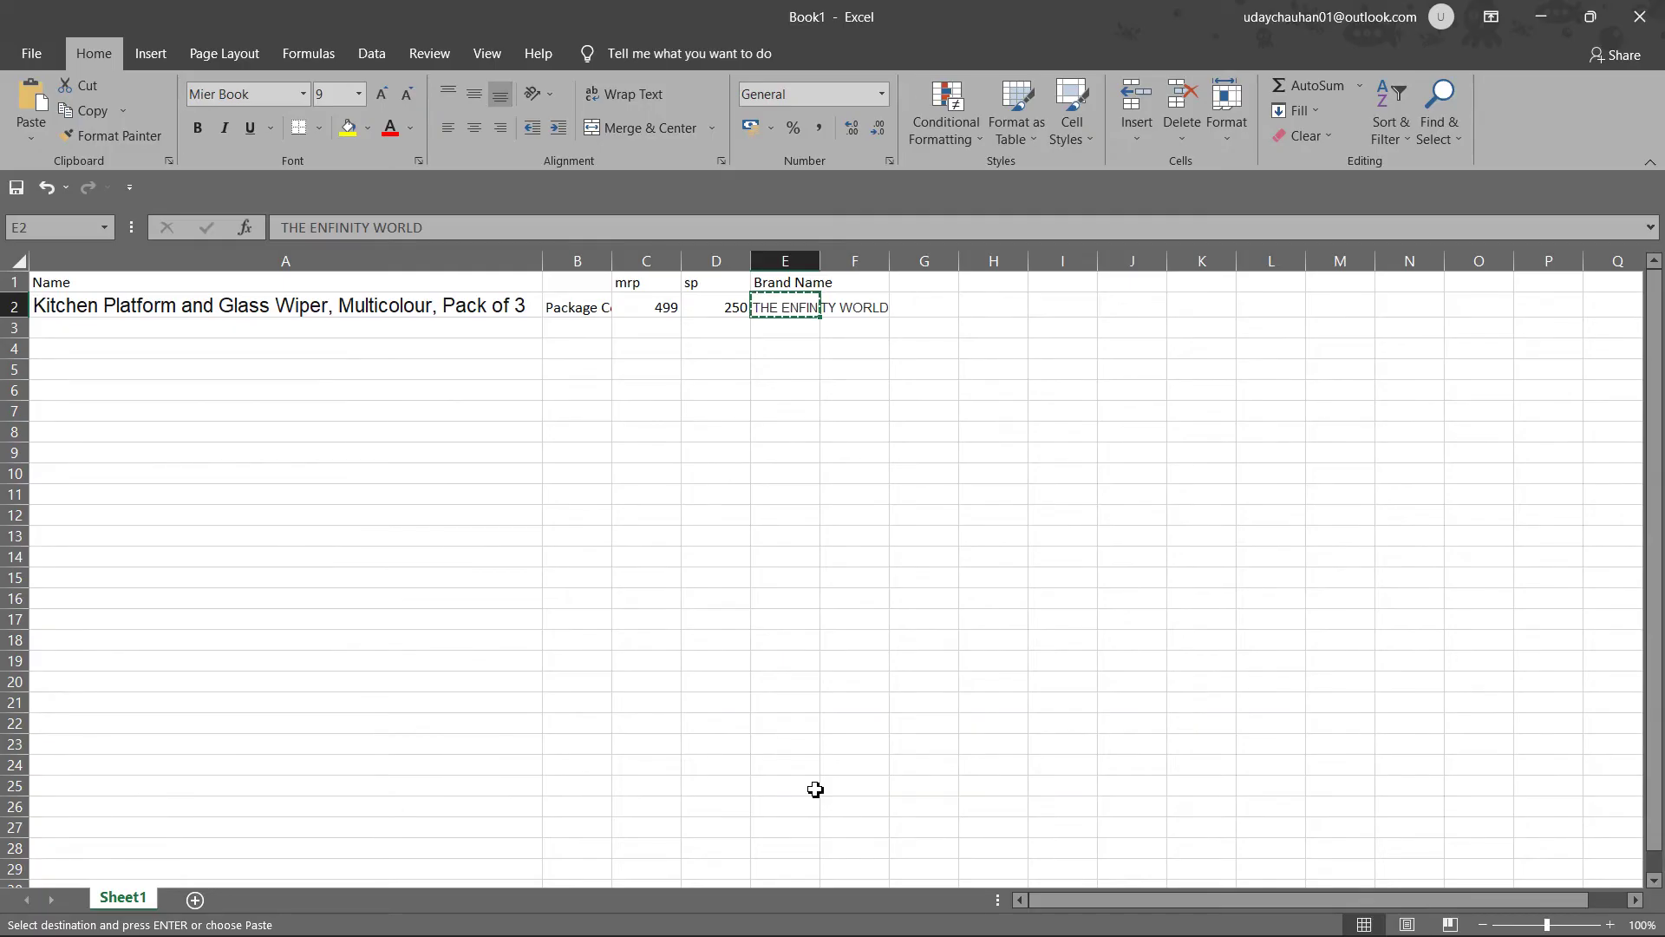
{"action": "key", "text": "Left"}
{"action": "key", "text": "Left"}
{"action": "key", "text": "Left"}
{"action": "key", "text": "ctrl+c"}
{"action": "key", "text": "alt+Tab"}
{"action": "key", "text": "ctrl+v"}
{"action": "left_click", "coordinate": [819, 797]}
Step: Add 81b0wuUDFgS._SL1500_, 61V27KtTFLS._SL1428_ and 81x4FP9CxSL._SL1440_ from the wiper folder as product images 2, 3 and 4
{"action": "scroll", "coordinate": [656, 548], "scroll_direction": "up", "scroll_amount": 12}
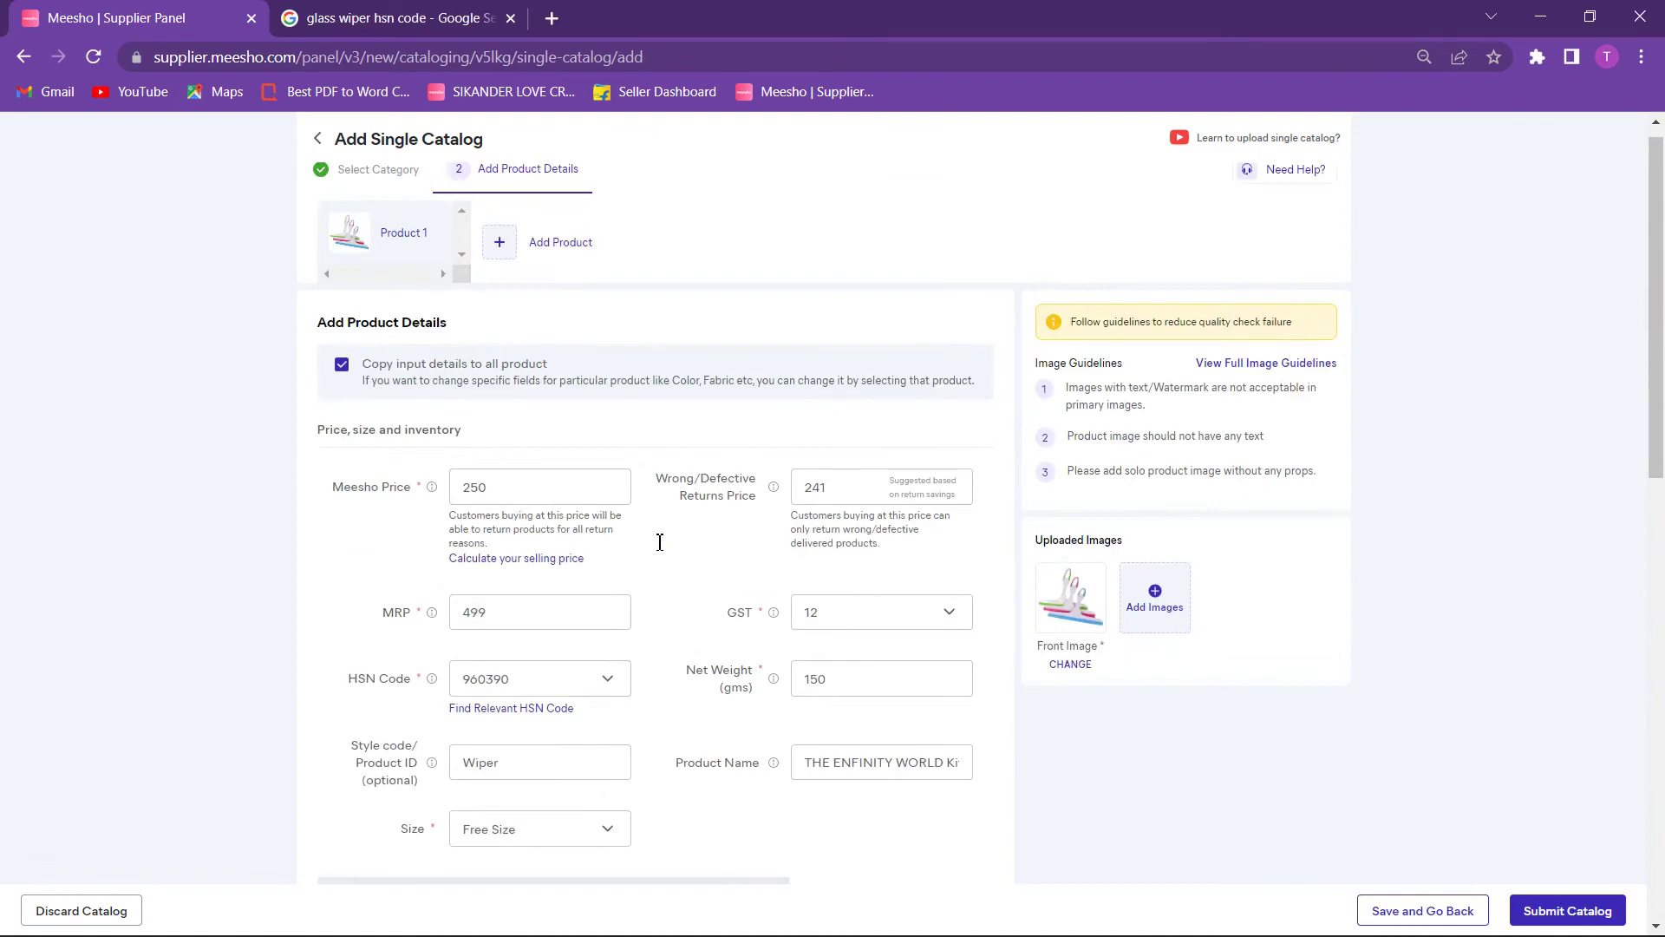
{"action": "scroll", "coordinate": [658, 658], "scroll_direction": "down", "scroll_amount": 5}
{"action": "scroll", "coordinate": [657, 658], "scroll_direction": "up", "scroll_amount": 5}
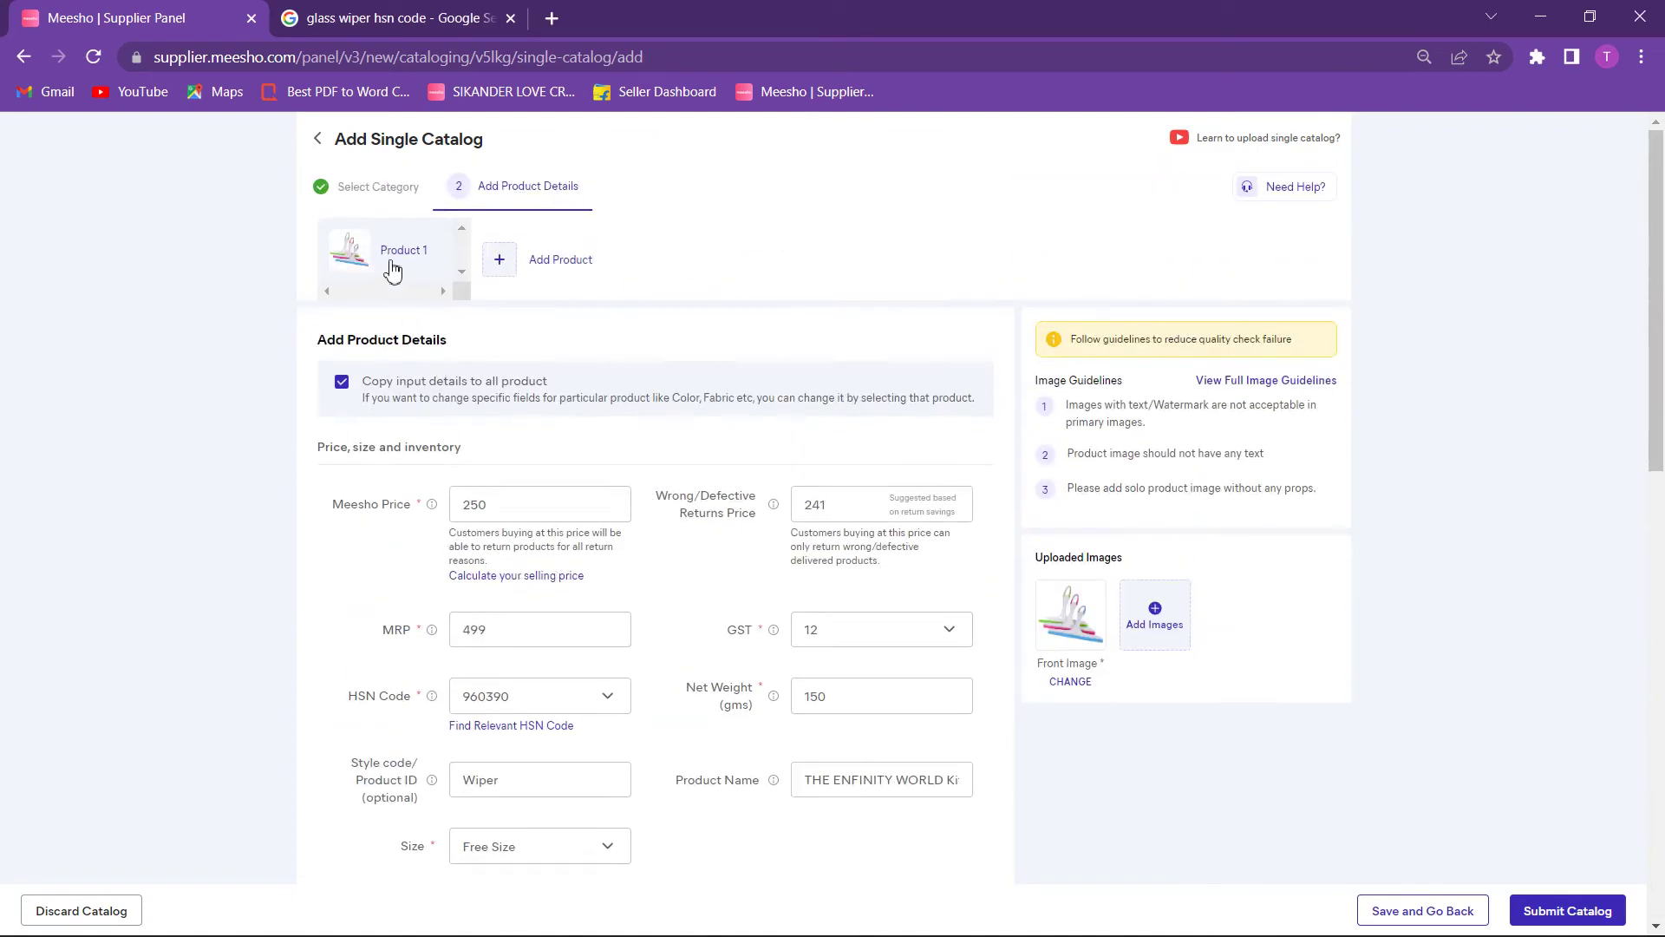
{"action": "left_click", "coordinate": [1163, 626]}
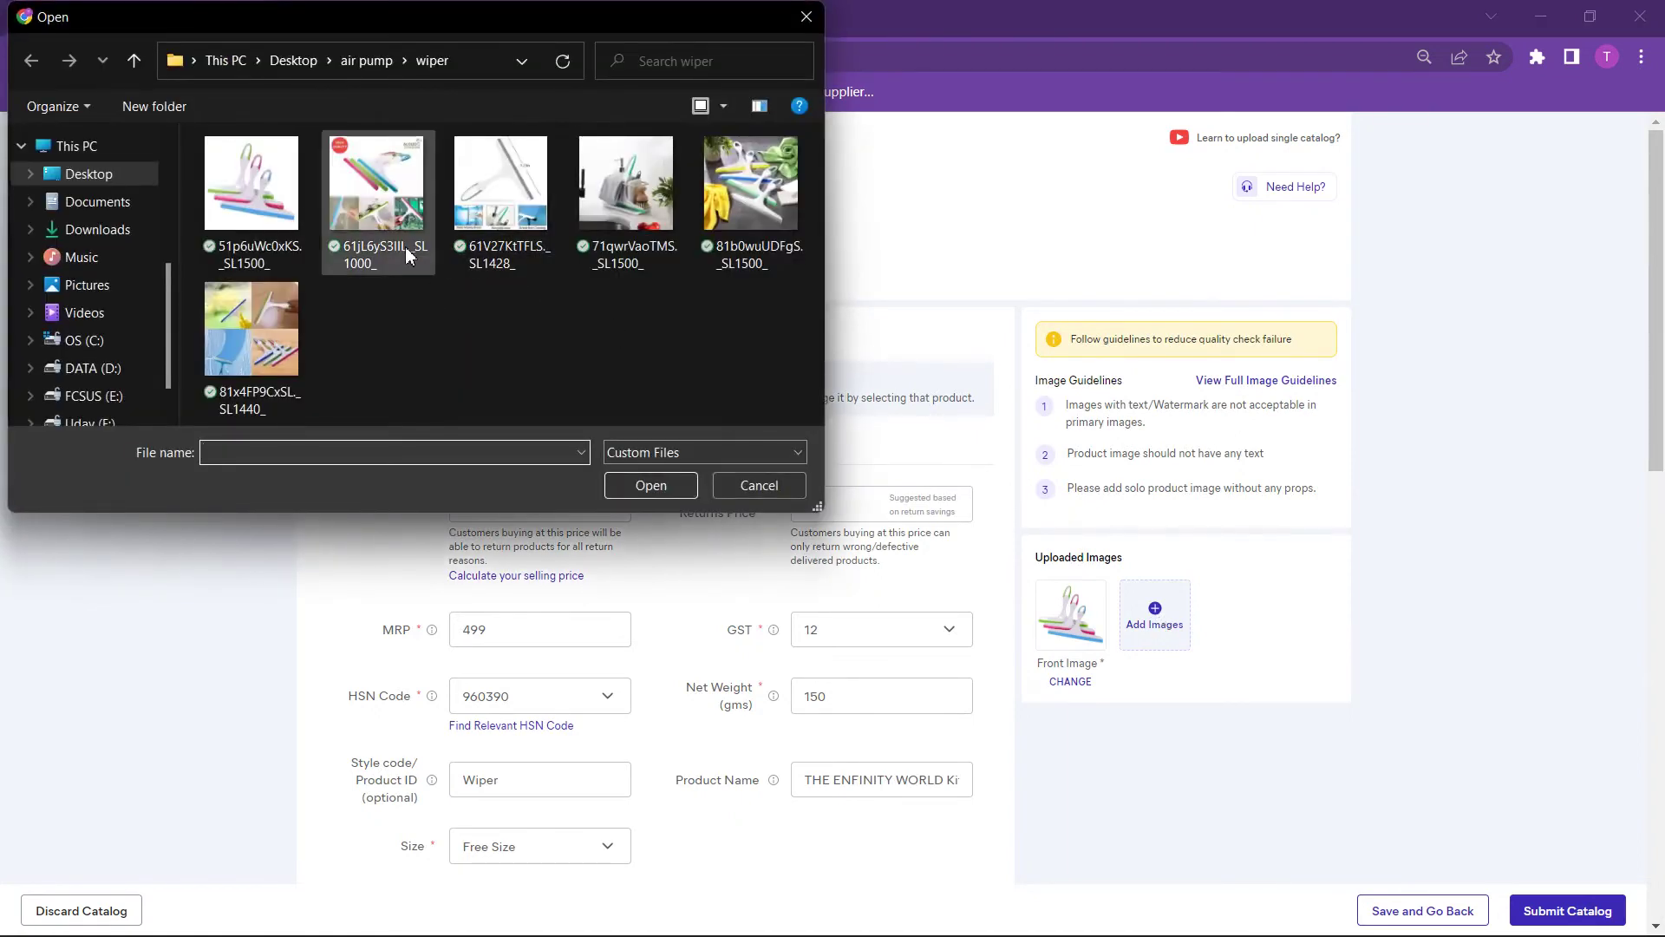
{"action": "left_click", "coordinate": [765, 188]}
{"action": "double_click", "coordinate": [765, 188]}
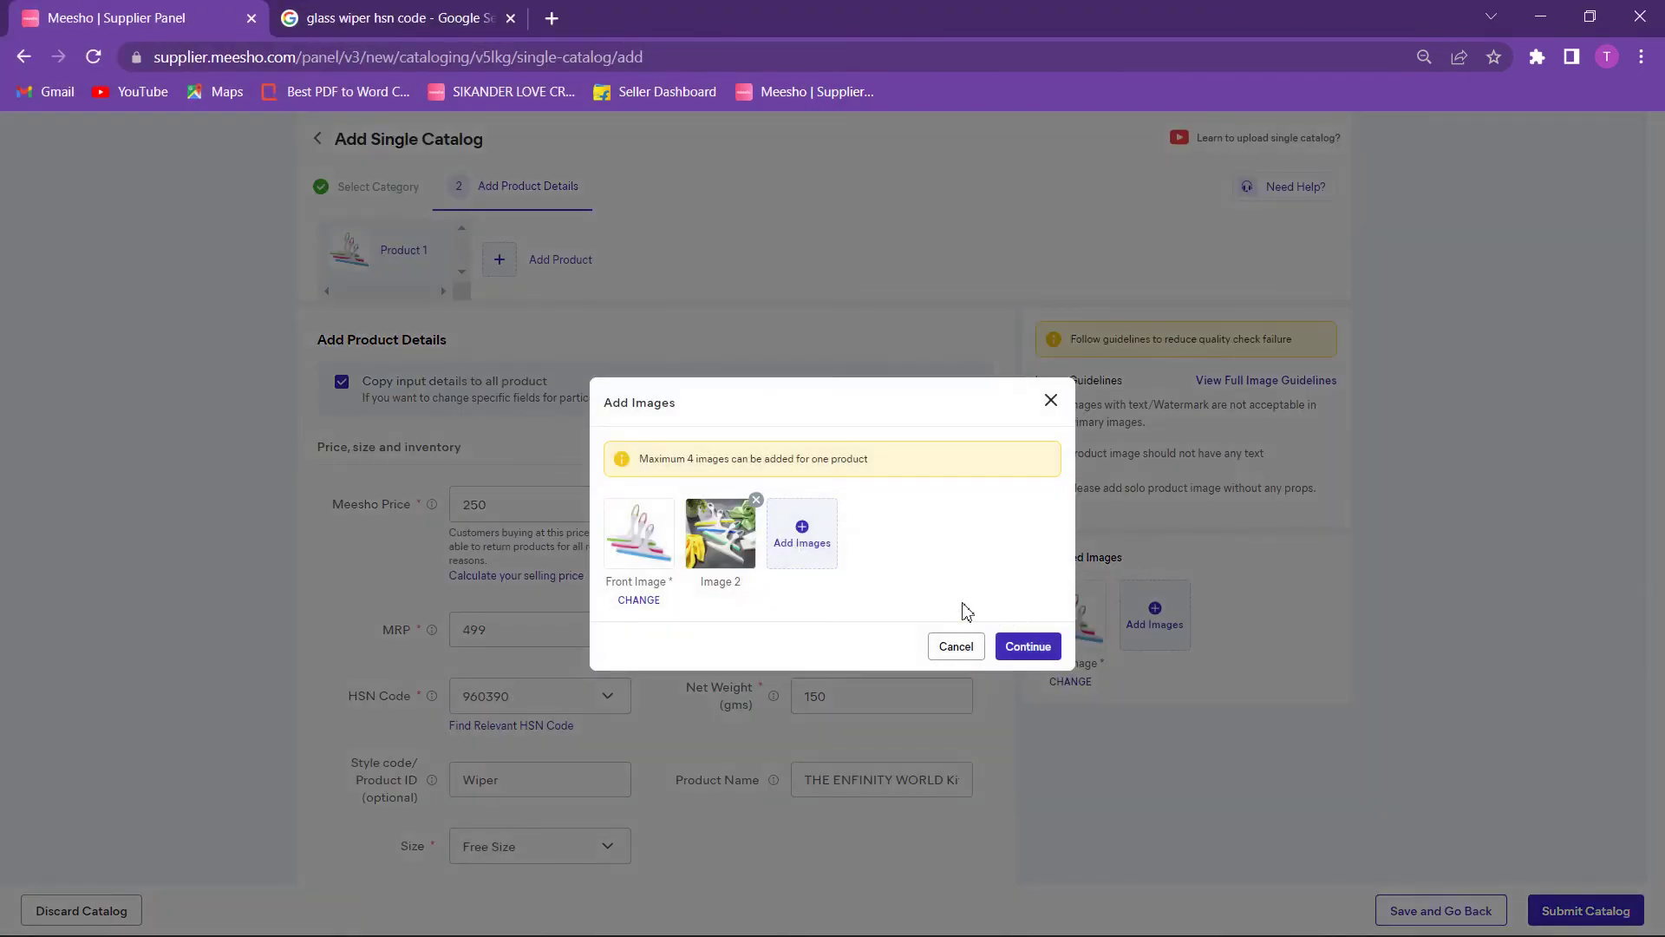
{"action": "left_click", "coordinate": [807, 536]}
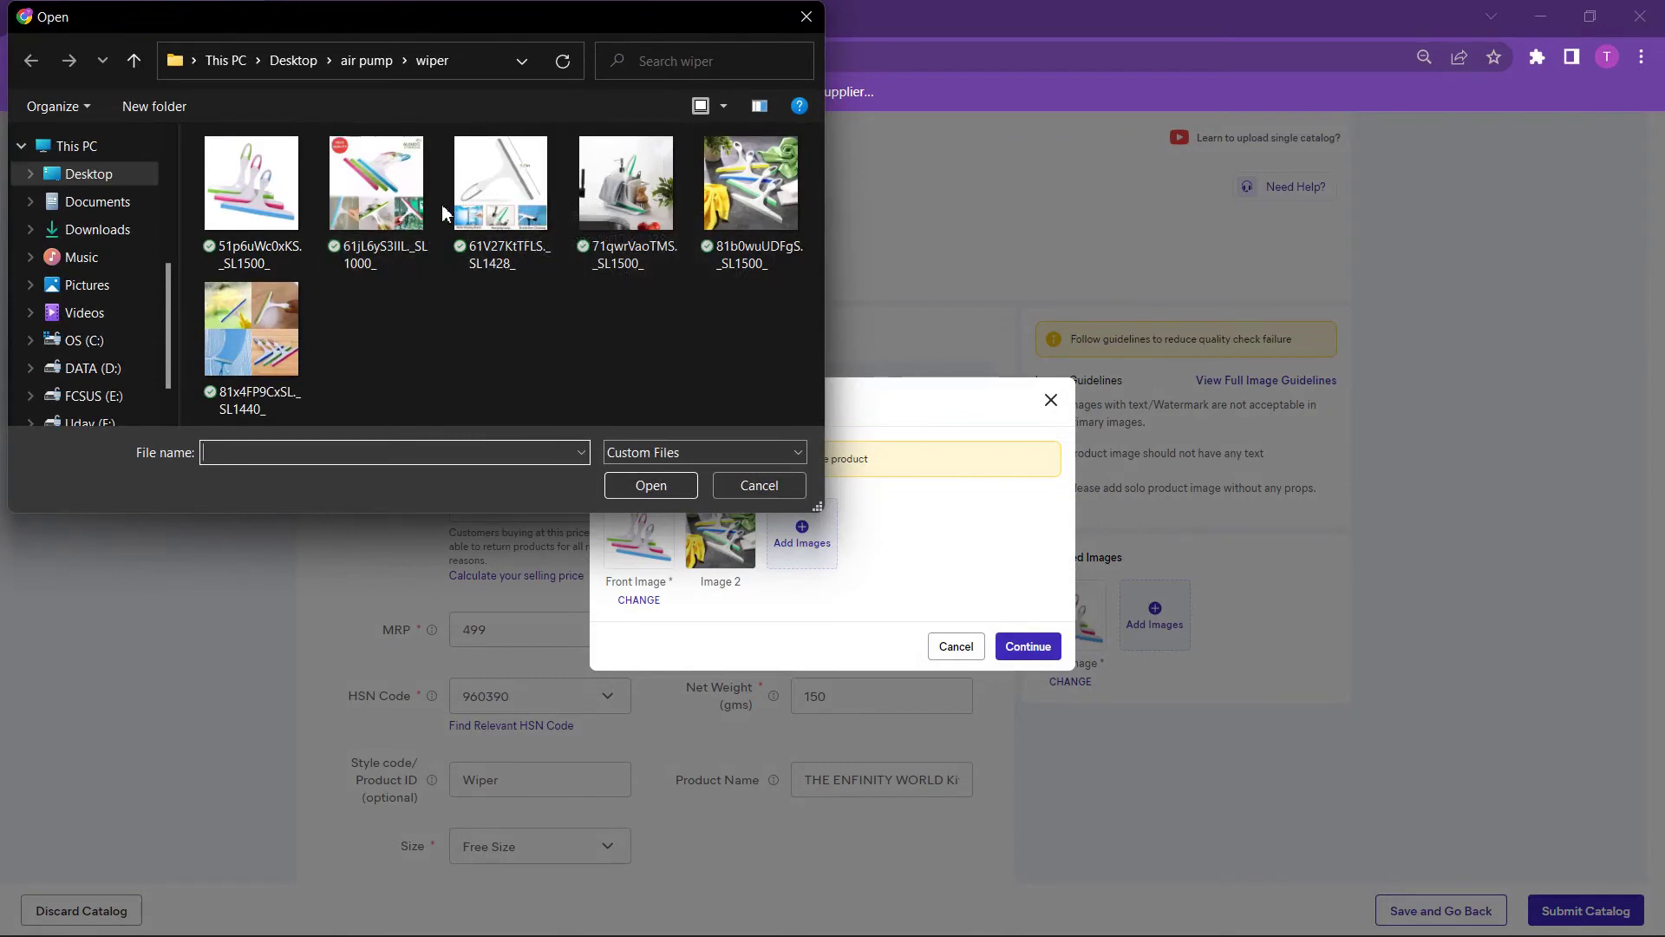
{"action": "double_click", "coordinate": [500, 184]}
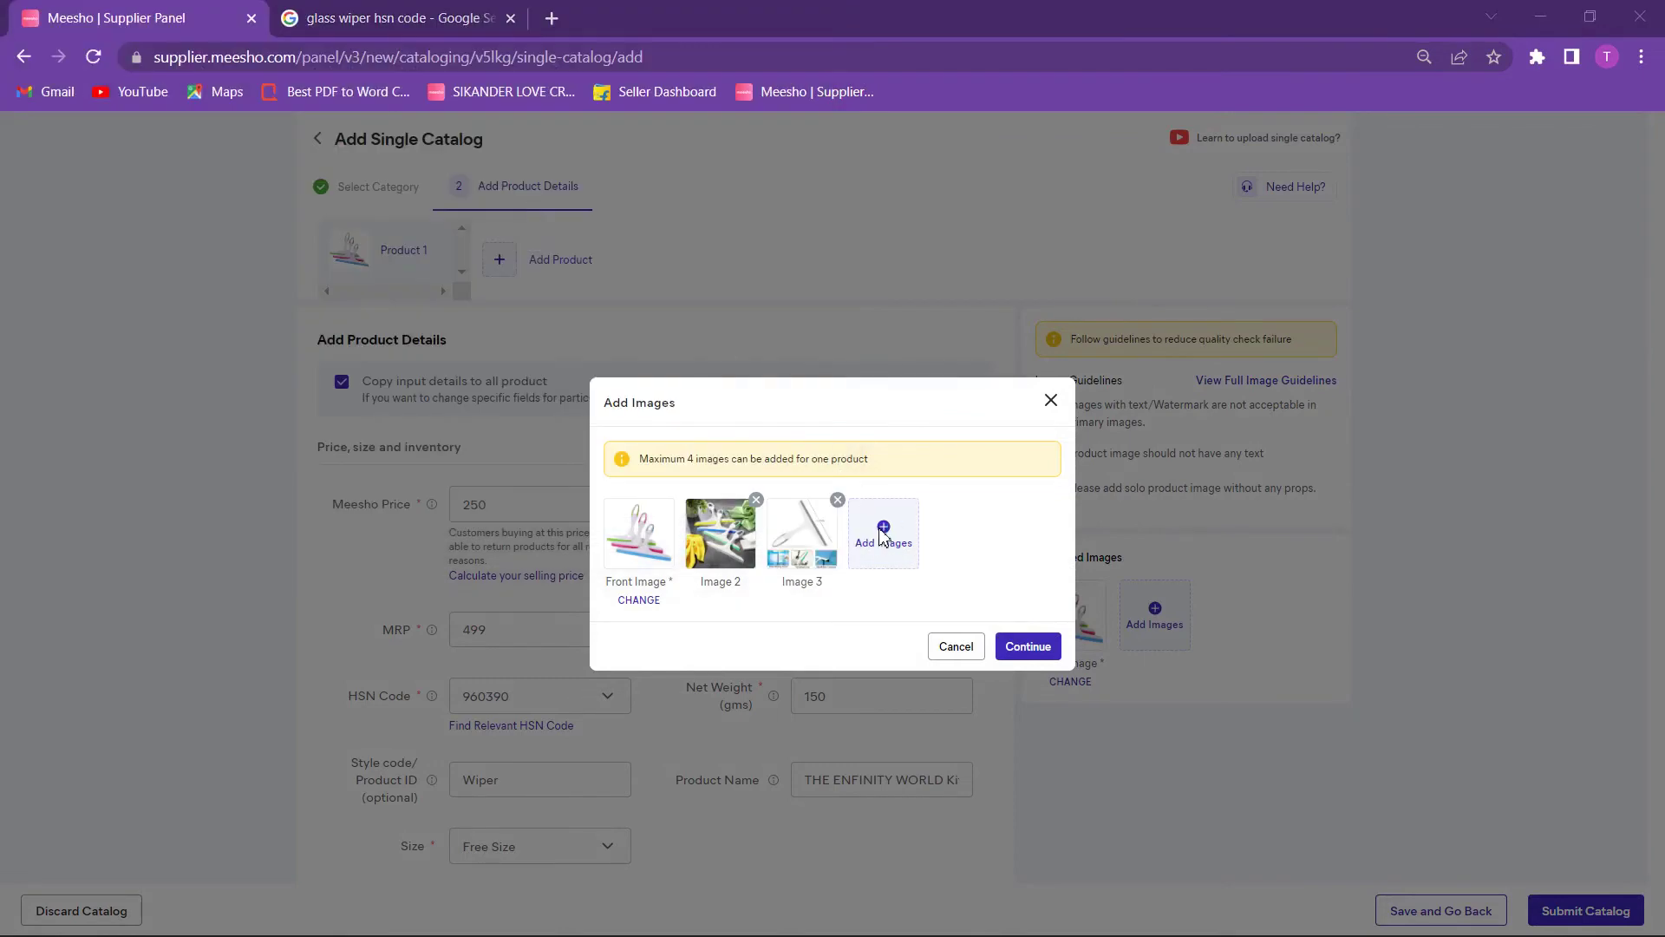
{"action": "left_click", "coordinate": [883, 535]}
{"action": "double_click", "coordinate": [296, 346]}
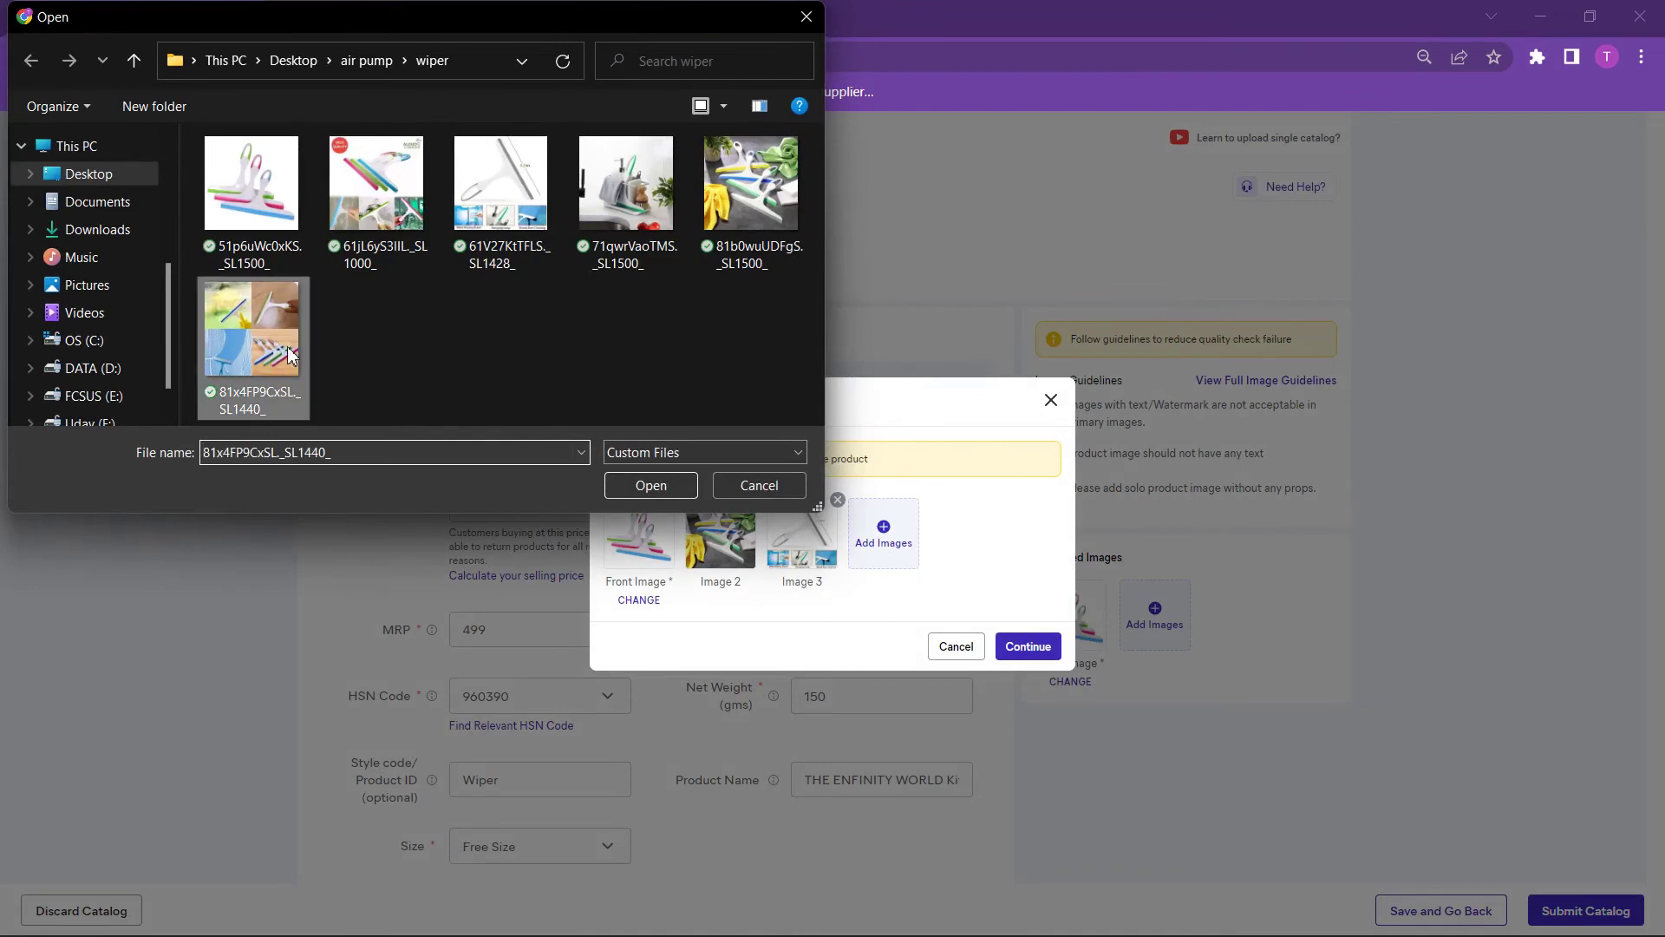
{"action": "left_click", "coordinate": [1026, 651]}
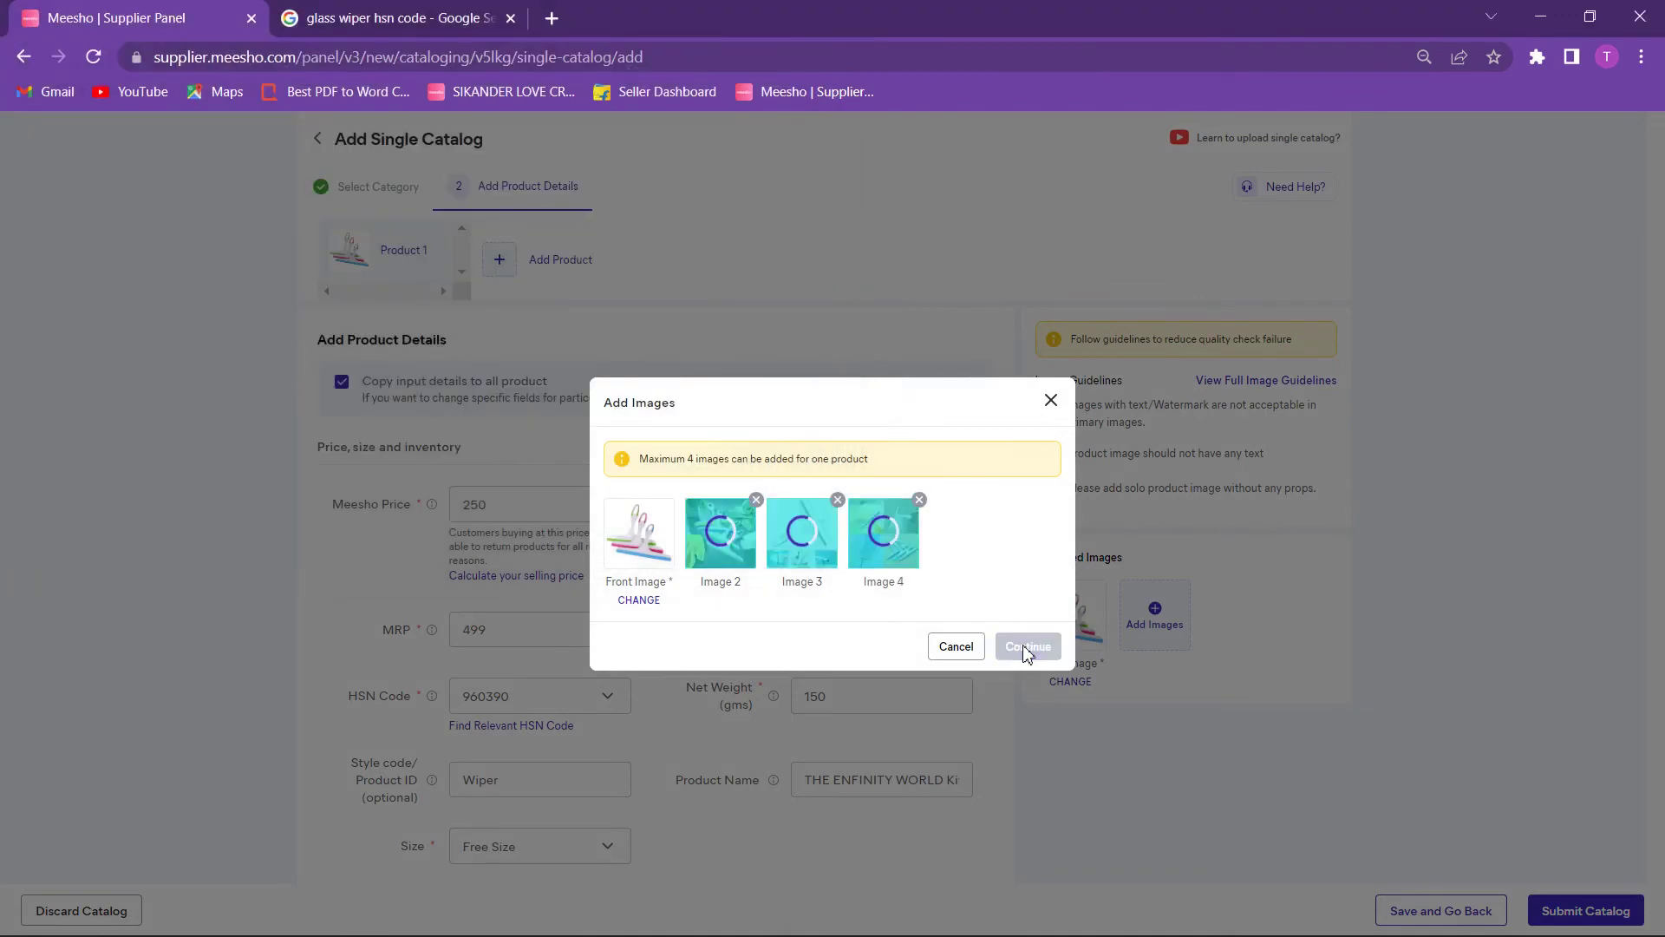
Step: Try to submit the wiper catalog for quality check
{"action": "scroll", "coordinate": [1024, 768], "scroll_direction": "down", "scroll_amount": 3}
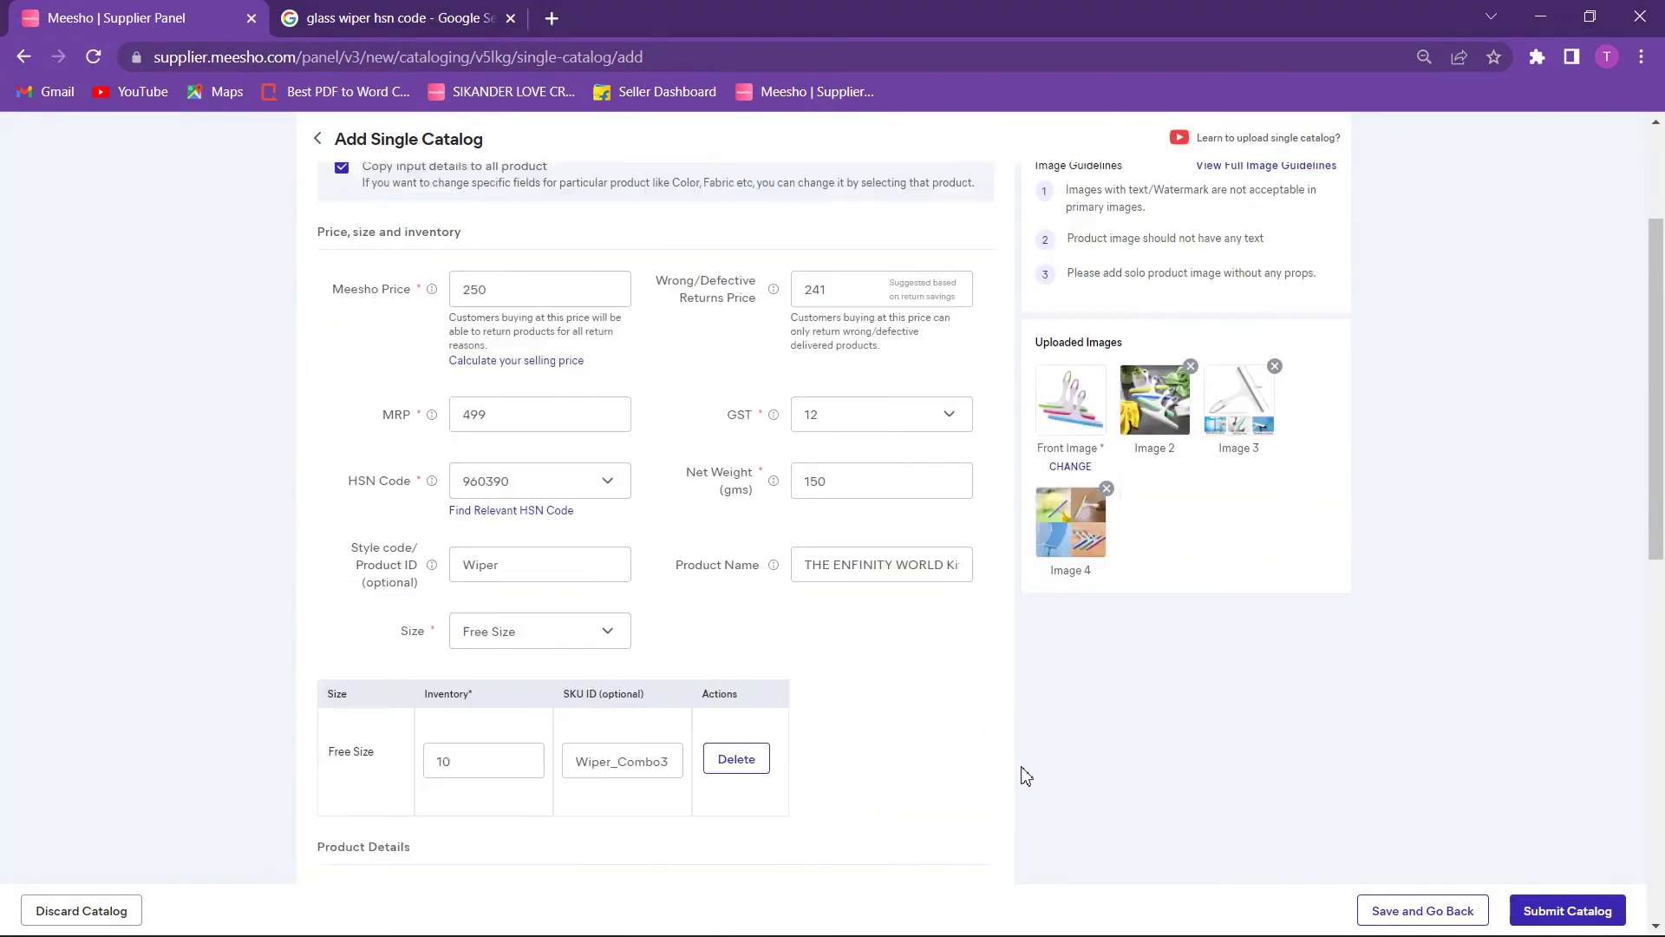
{"action": "scroll", "coordinate": [1025, 772], "scroll_direction": "up", "scroll_amount": 4}
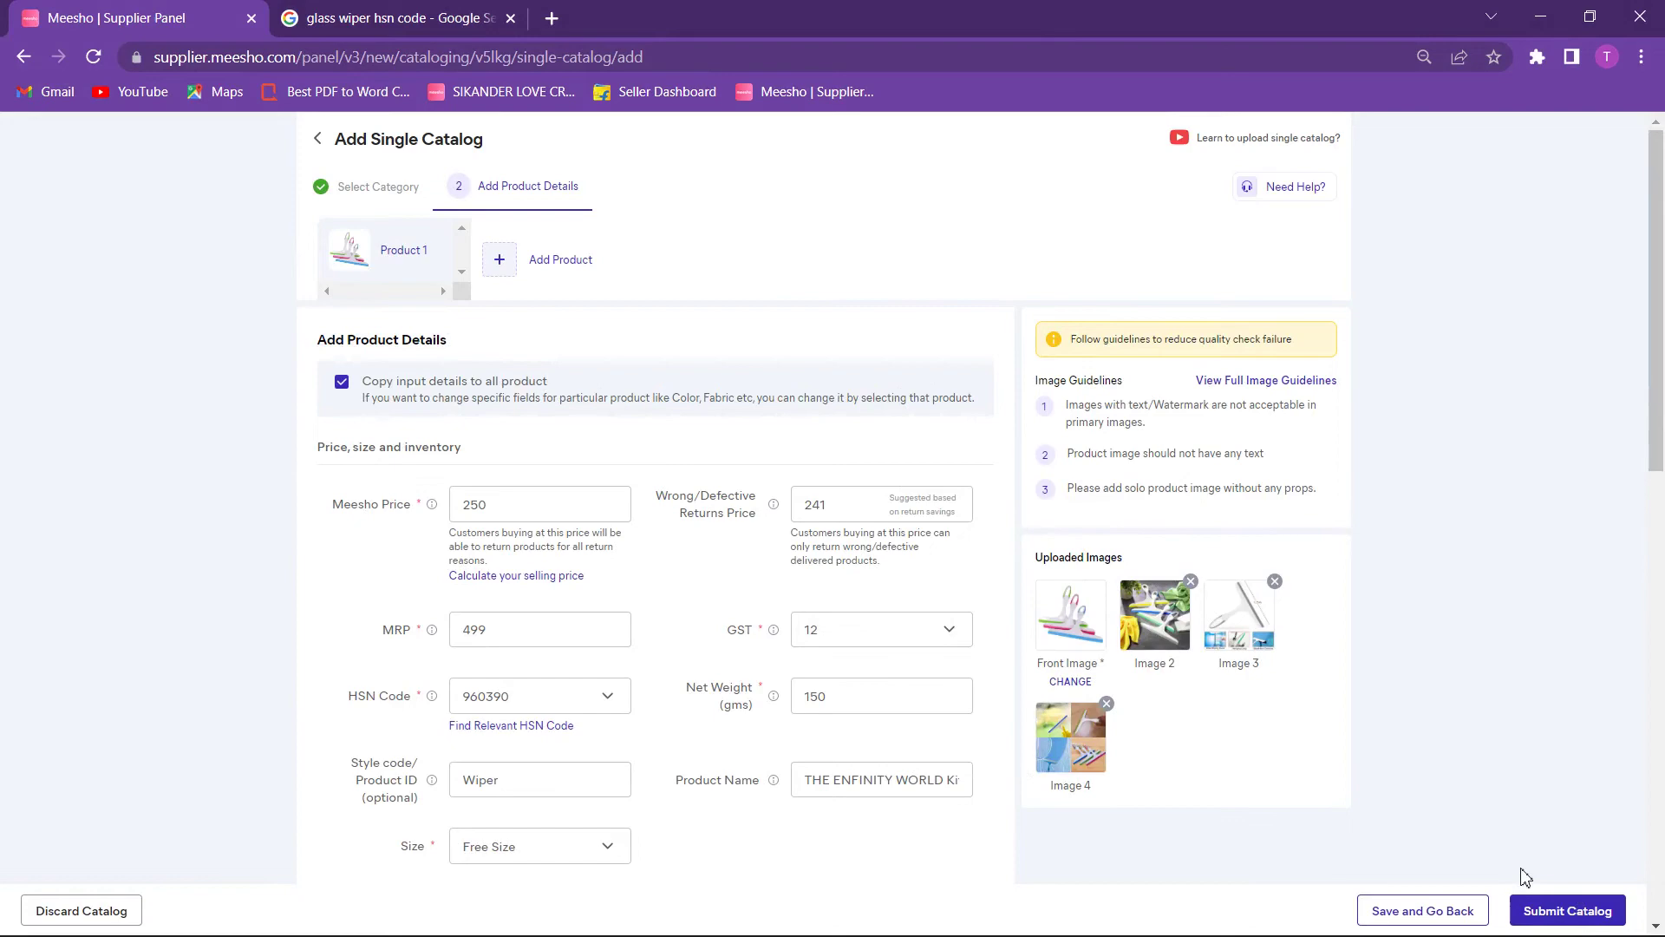
{"action": "left_click", "coordinate": [1549, 917]}
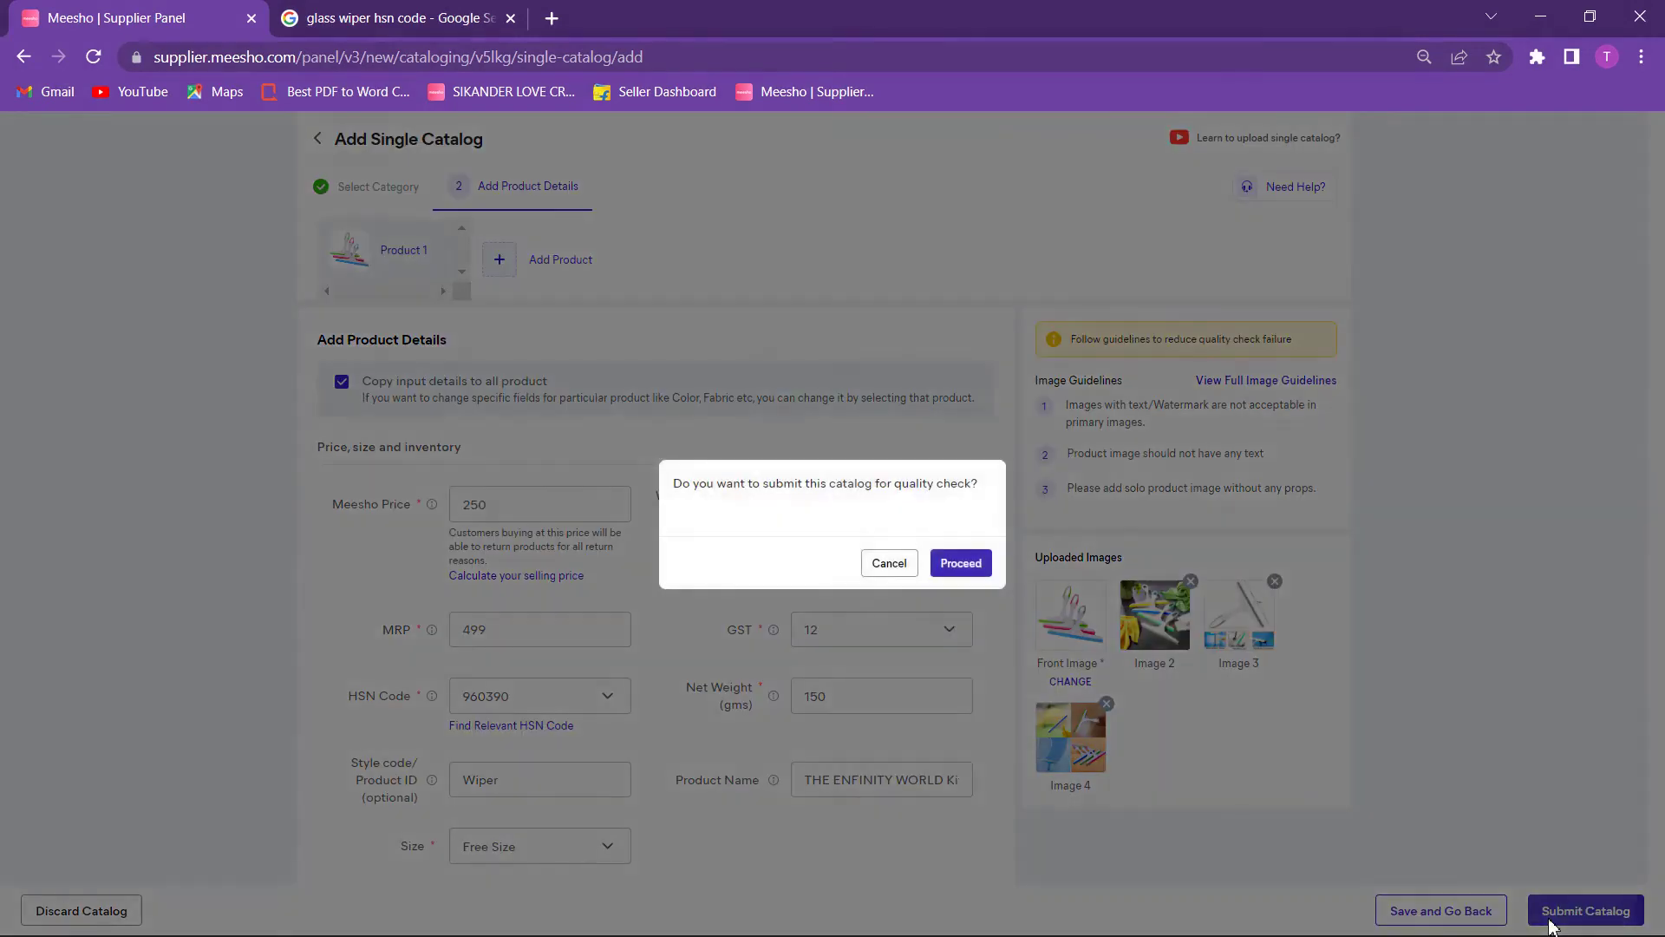
{"action": "left_click", "coordinate": [959, 563]}
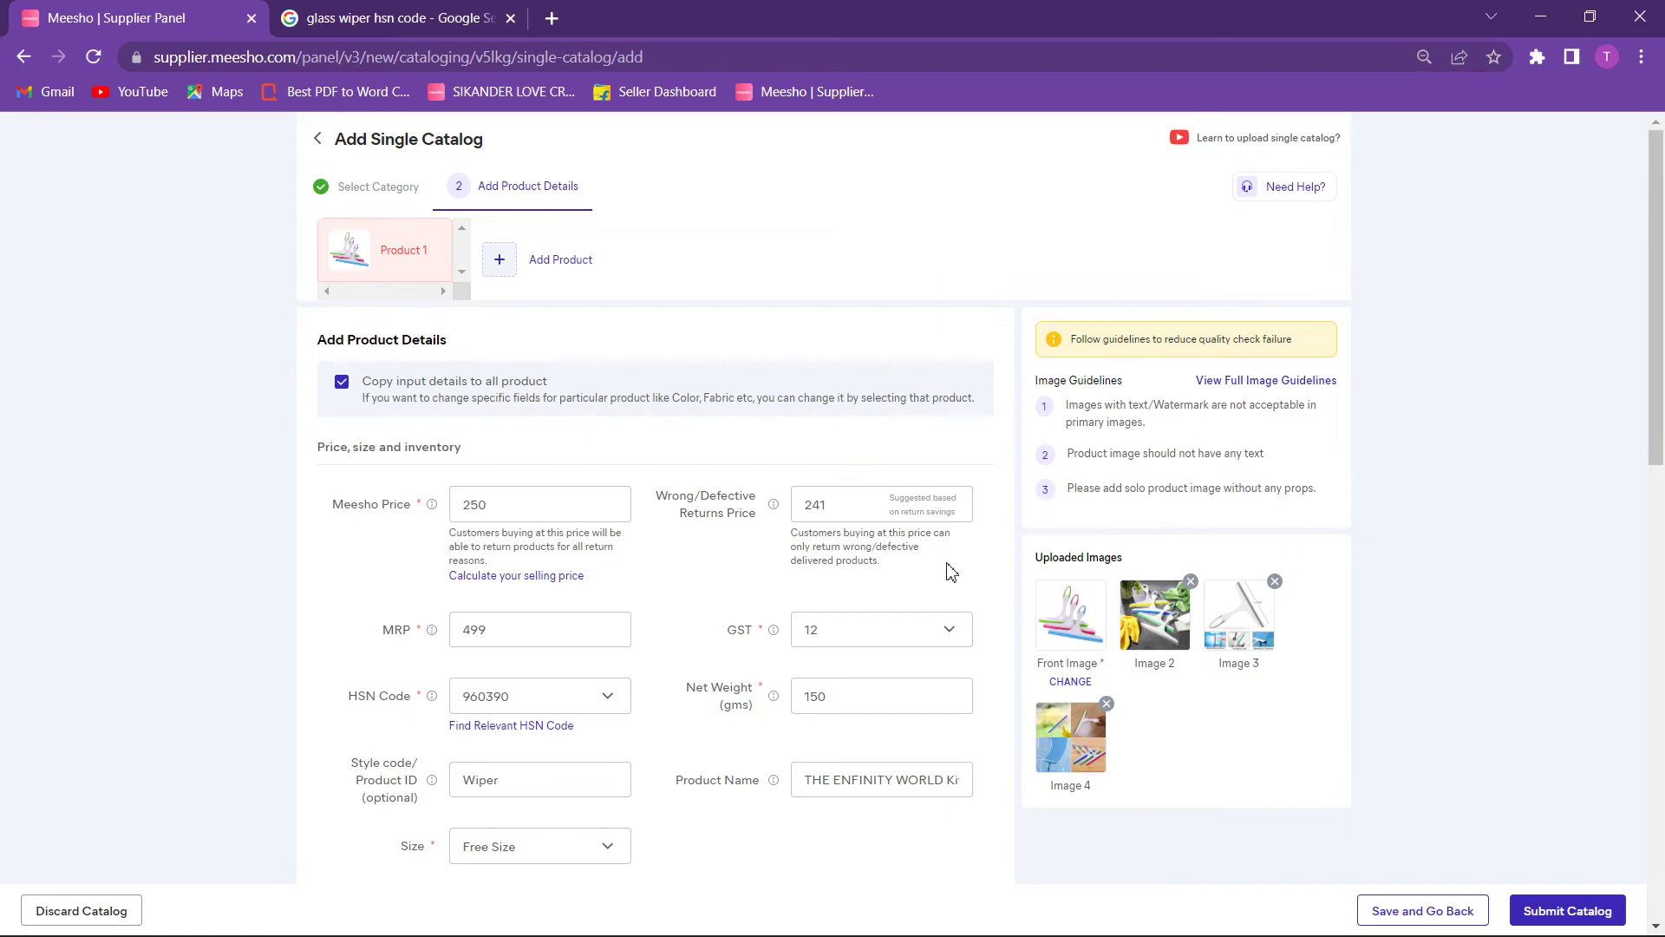
{"action": "left_click", "coordinate": [1557, 918]}
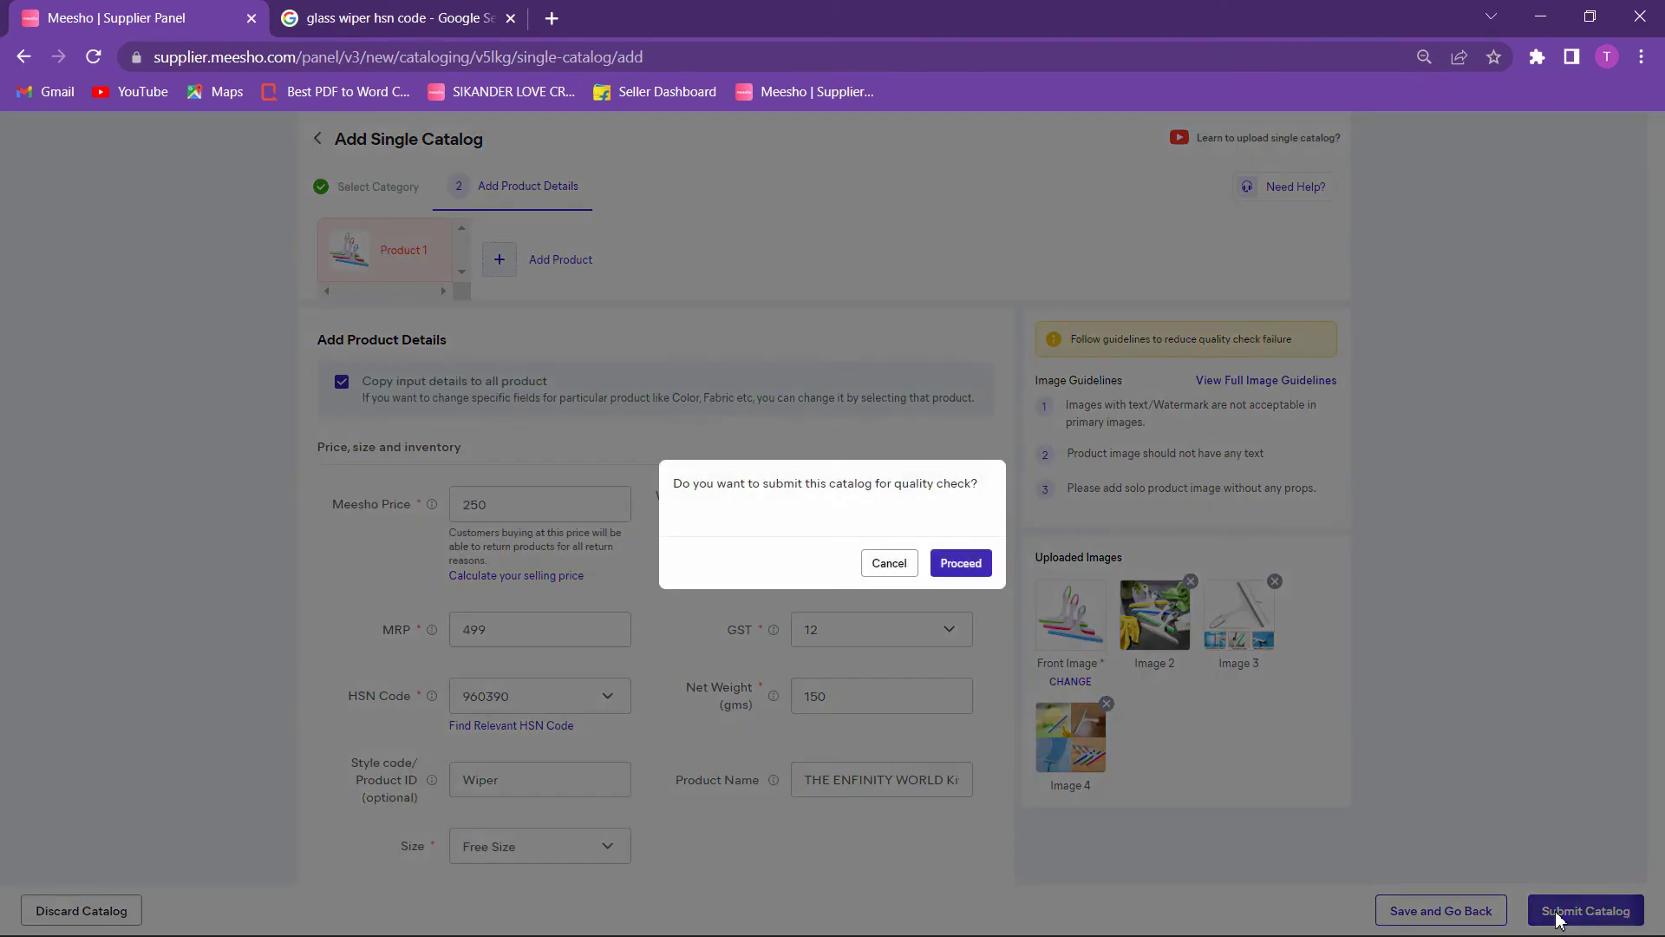
{"action": "left_click", "coordinate": [961, 563]}
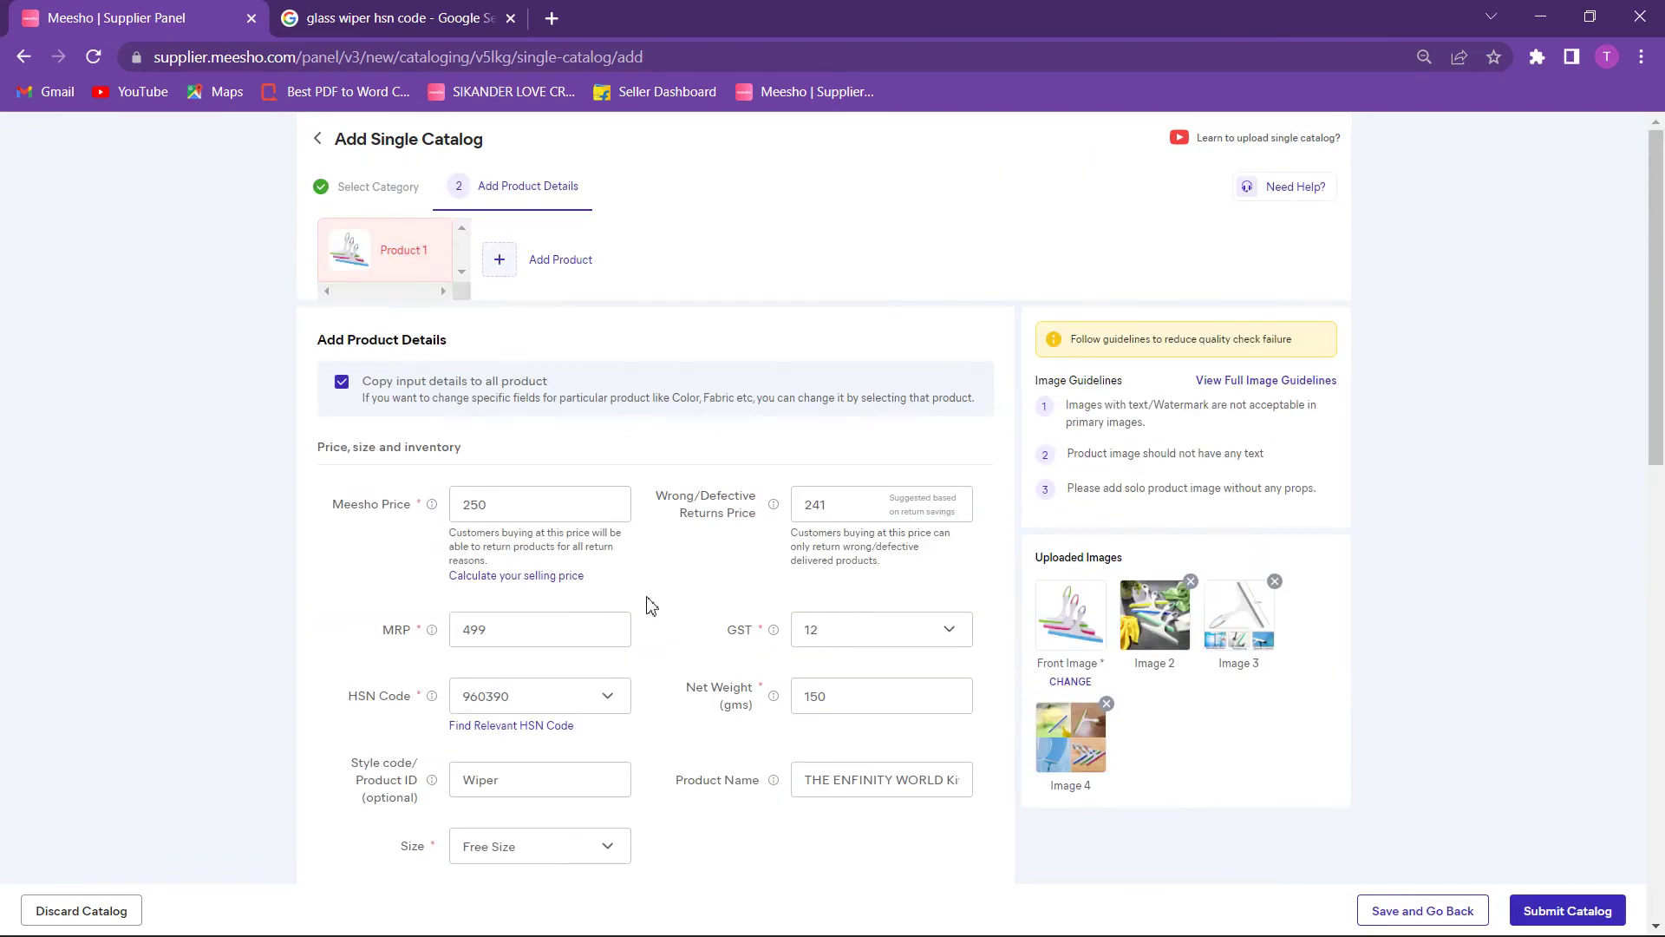
Step: Set the mandatory Product Unit to Cm under Product Details and review the remaining fields
{"action": "scroll", "coordinate": [647, 601], "scroll_direction": "down", "scroll_amount": 10}
{"action": "scroll", "coordinate": [647, 602], "scroll_direction": "down", "scroll_amount": 1}
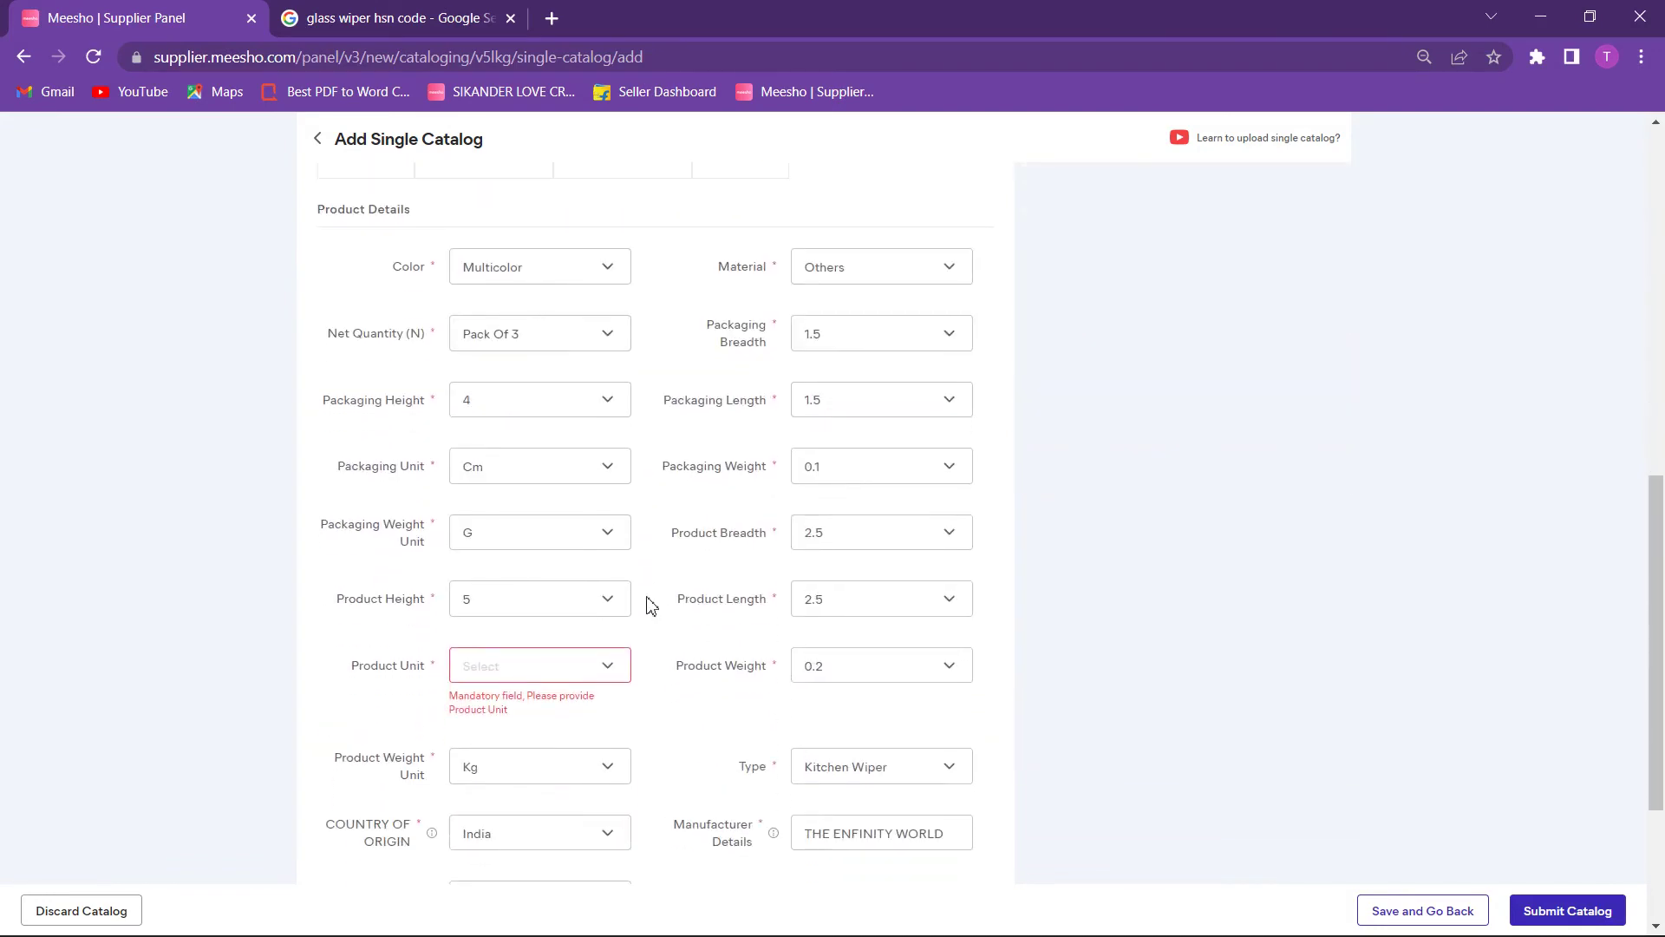
{"action": "left_click", "coordinate": [607, 641]}
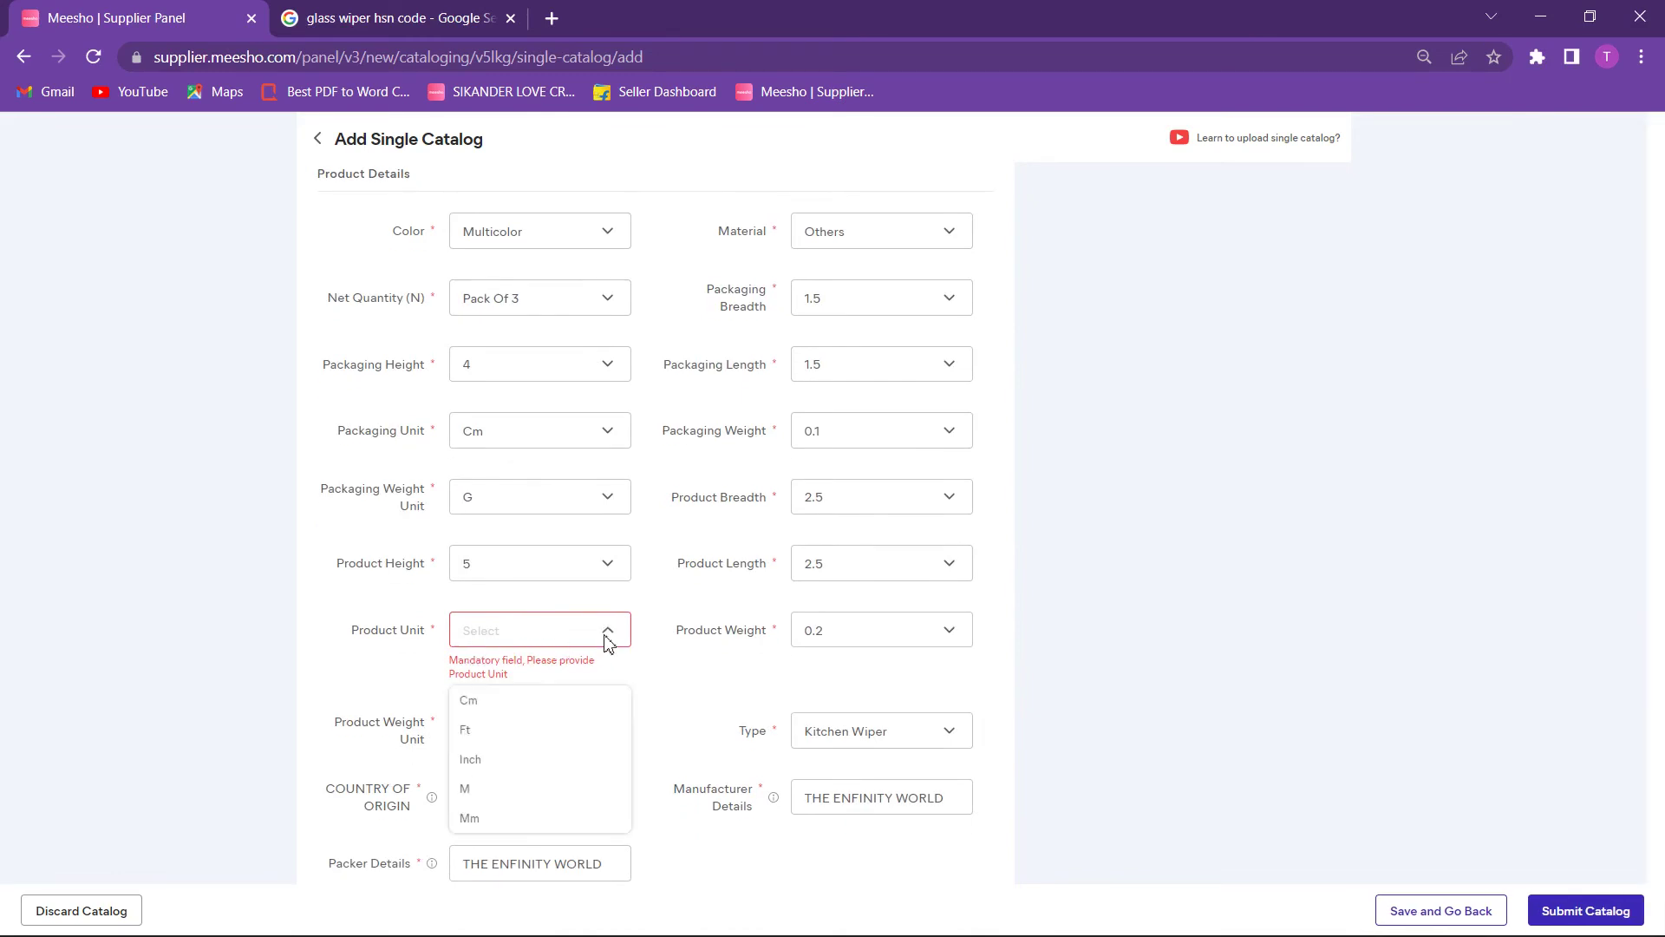
{"action": "left_click", "coordinate": [535, 705]}
{"action": "scroll", "coordinate": [778, 681], "scroll_direction": "down", "scroll_amount": 2}
{"action": "scroll", "coordinate": [779, 681], "scroll_direction": "up", "scroll_amount": 4}
{"action": "scroll", "coordinate": [778, 681], "scroll_direction": "down", "scroll_amount": 2}
{"action": "scroll", "coordinate": [779, 681], "scroll_direction": "down", "scroll_amount": 1}
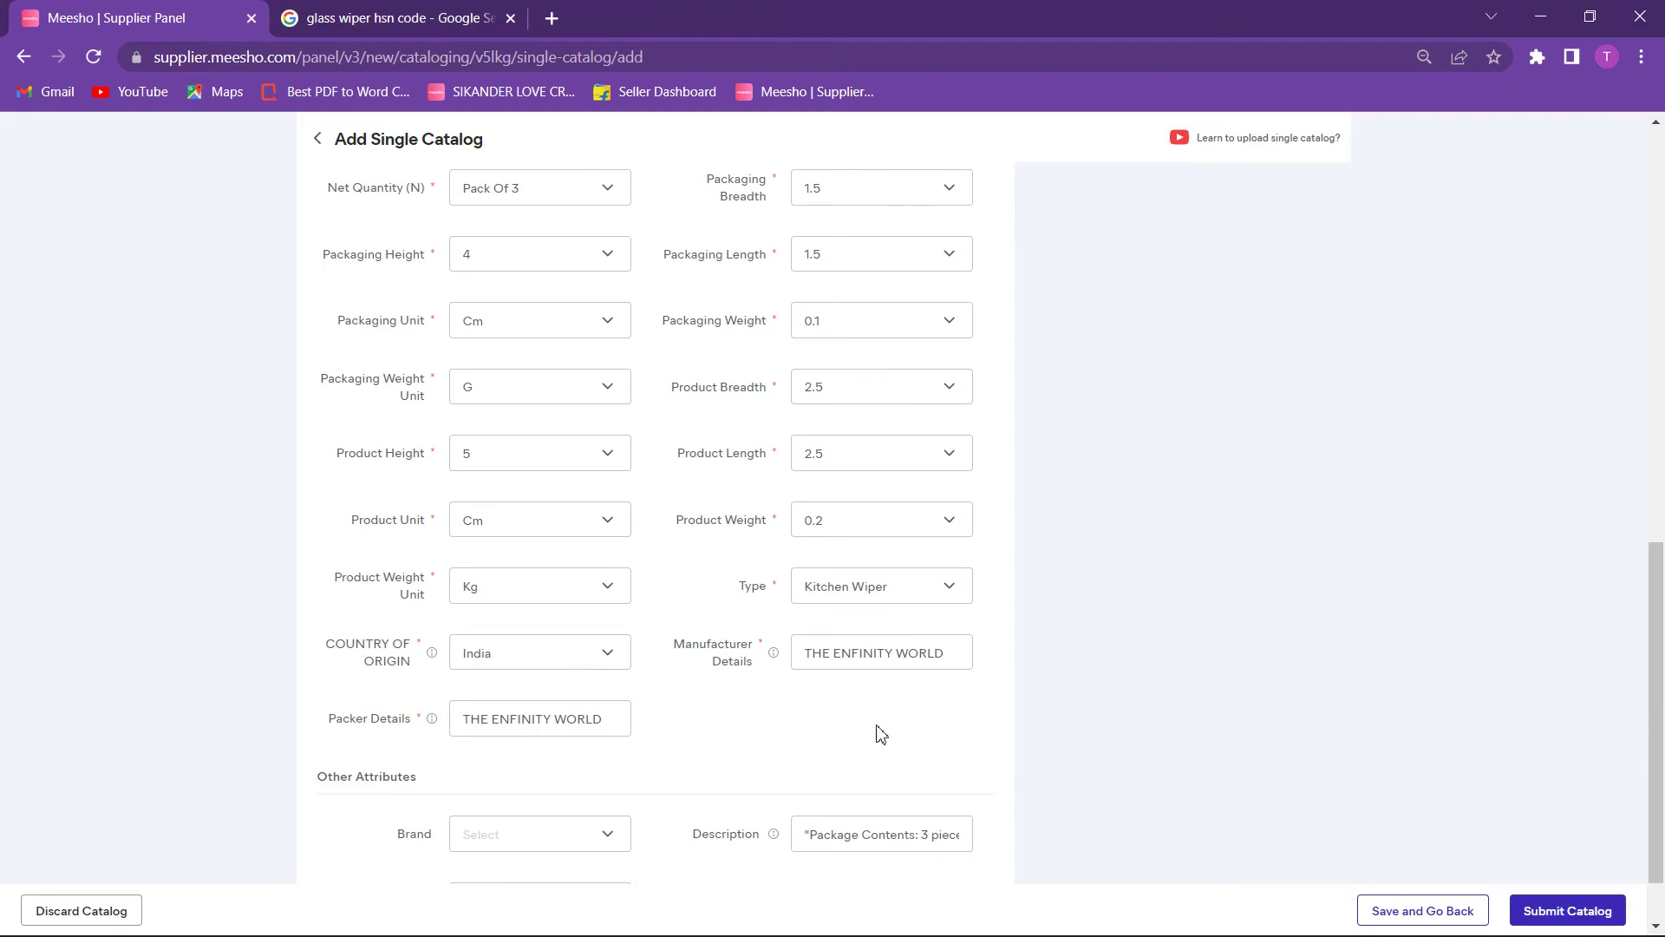
Step: Submit the completed wiper catalog for quality check and confirm the submission
{"action": "scroll", "coordinate": [1125, 744], "scroll_direction": "up", "scroll_amount": 7}
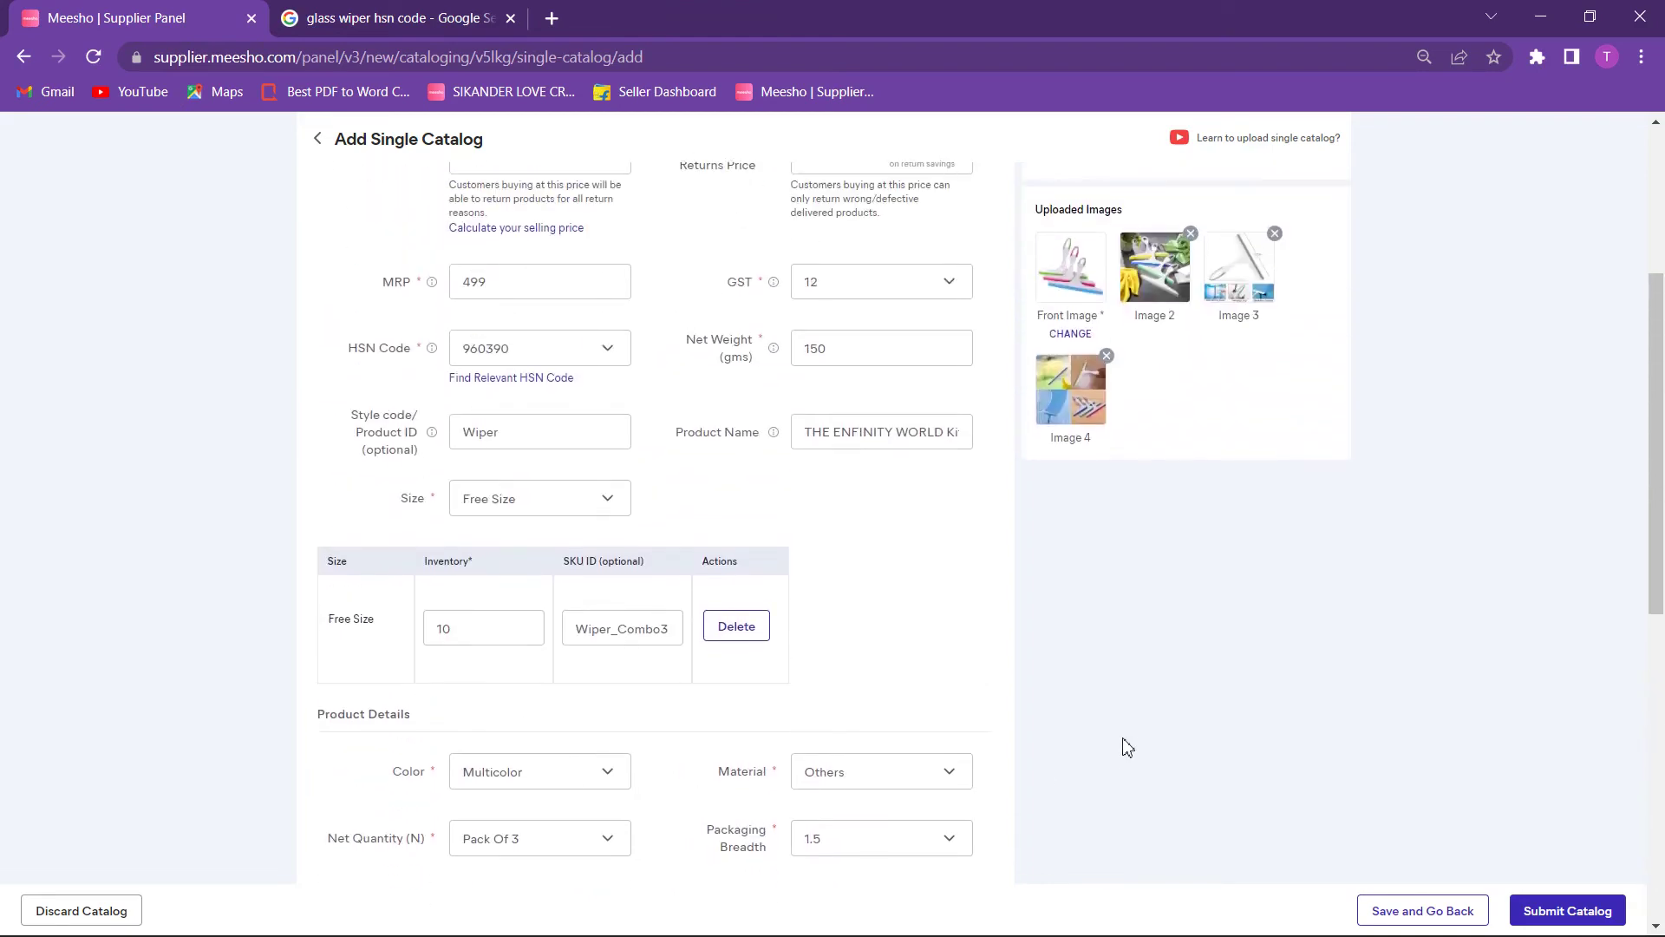
{"action": "left_click", "coordinate": [1555, 913]}
{"action": "left_click", "coordinate": [979, 569]}
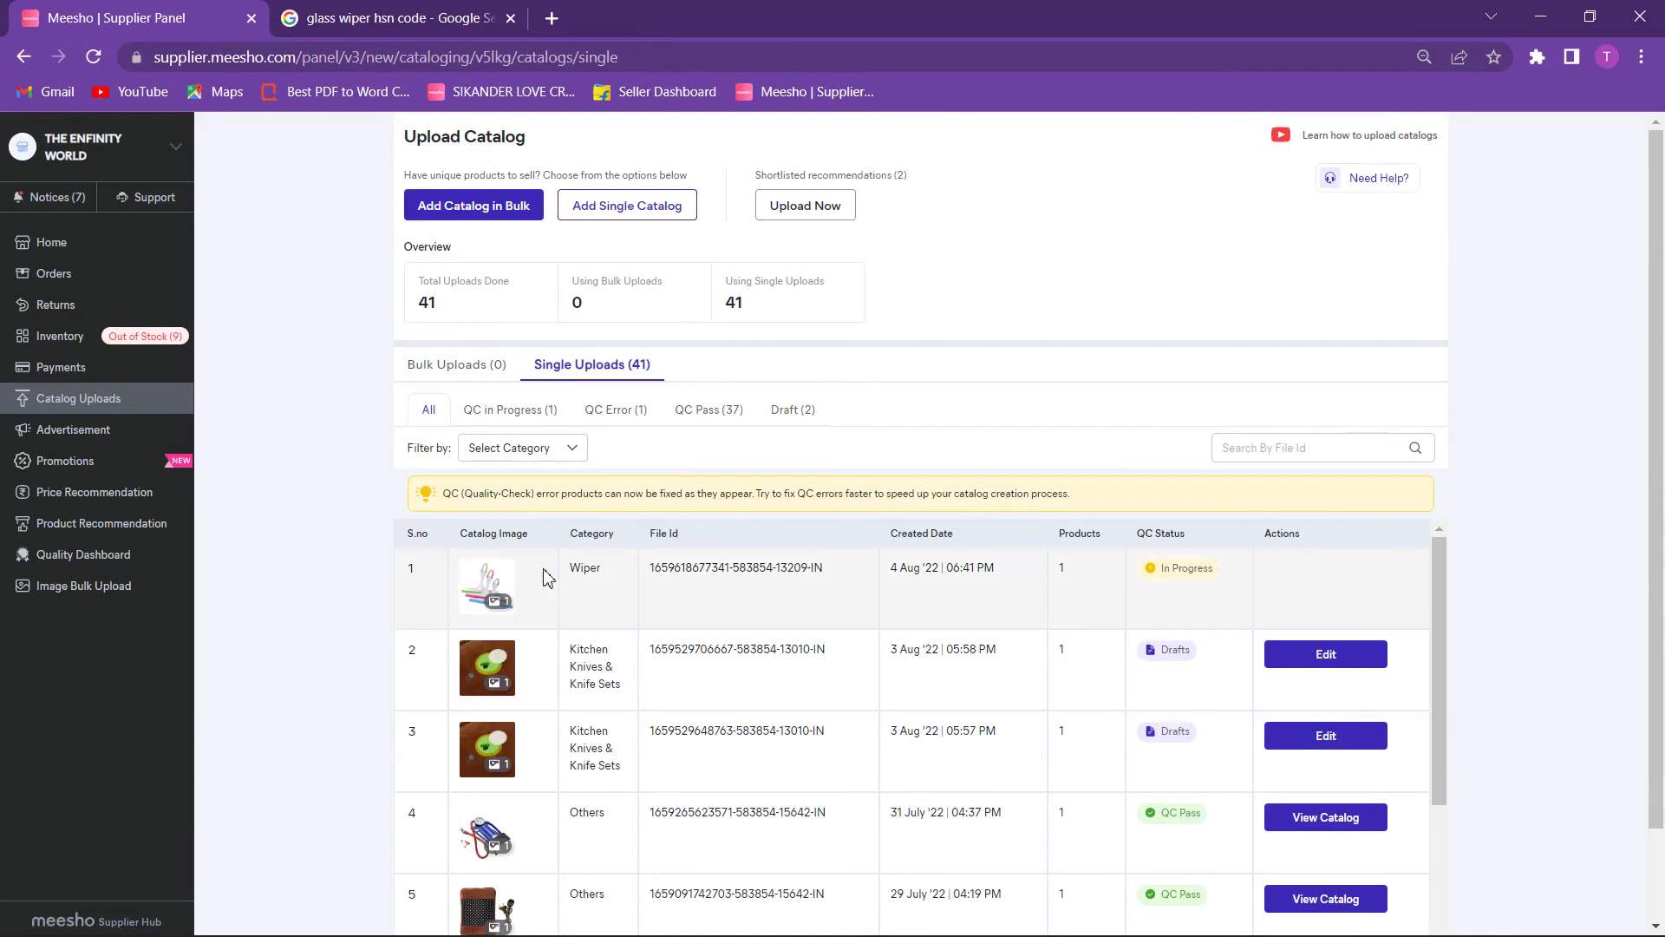
Step: Examine the wiper catalog's file ID, created date and QC status, and check the single uploads under QC Error and QC in Progress
{"action": "left_click_drag", "start_coordinate": [1235, 582], "coordinate": [650, 568]}
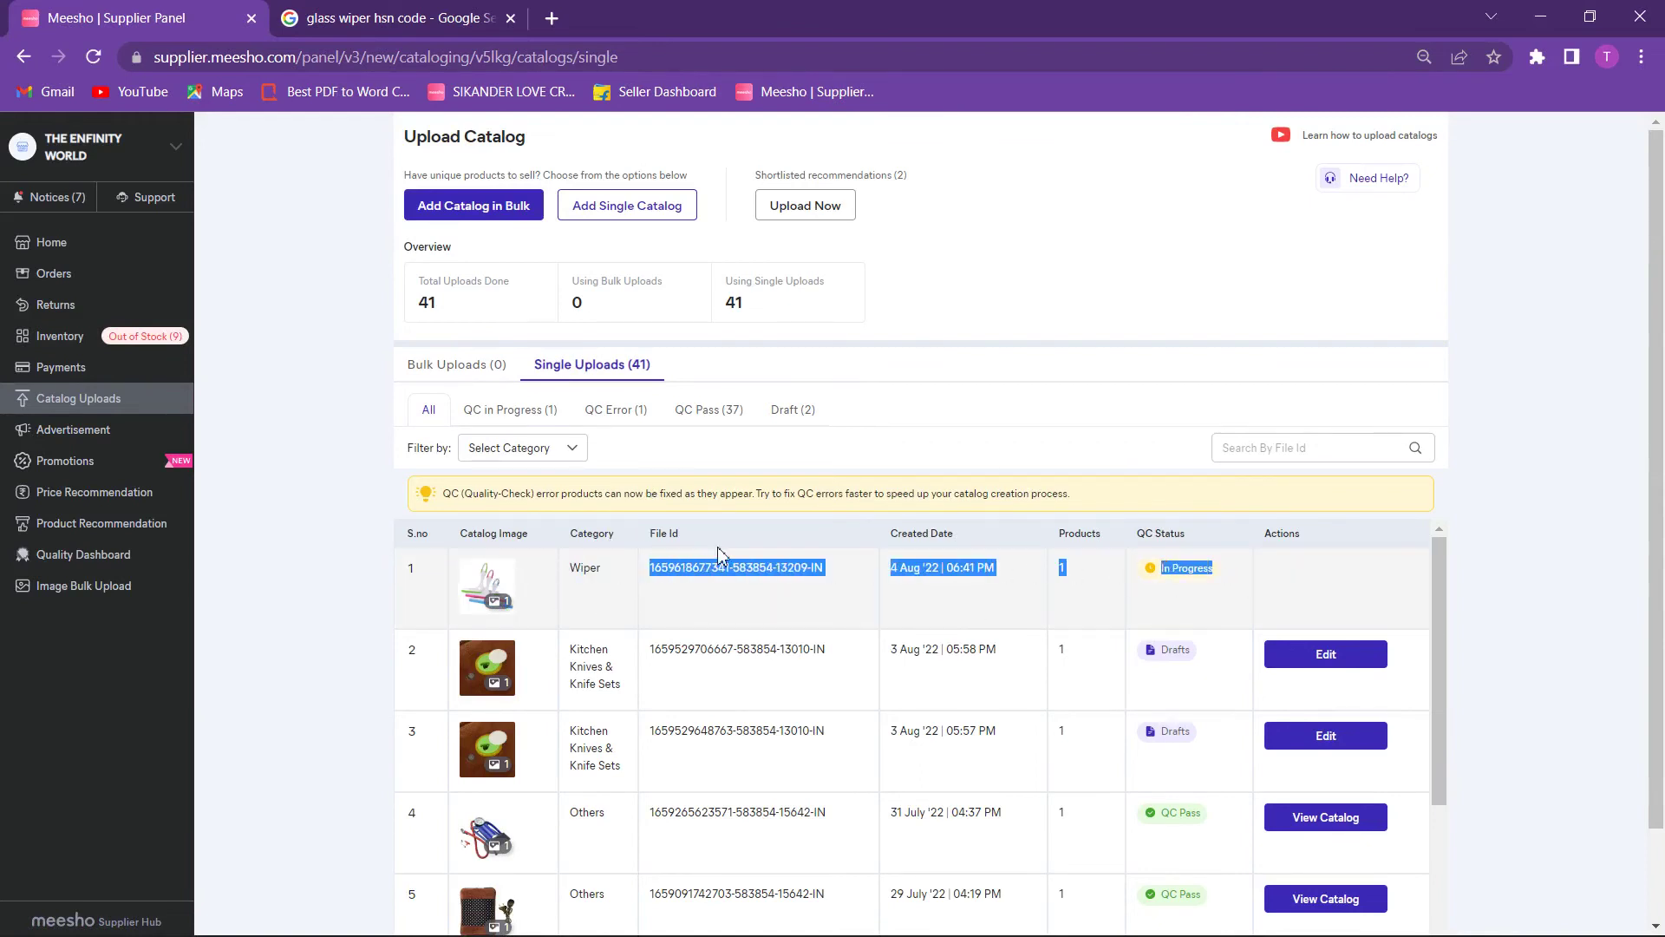
{"action": "left_click", "coordinate": [702, 562]}
{"action": "double_click", "coordinate": [704, 564]}
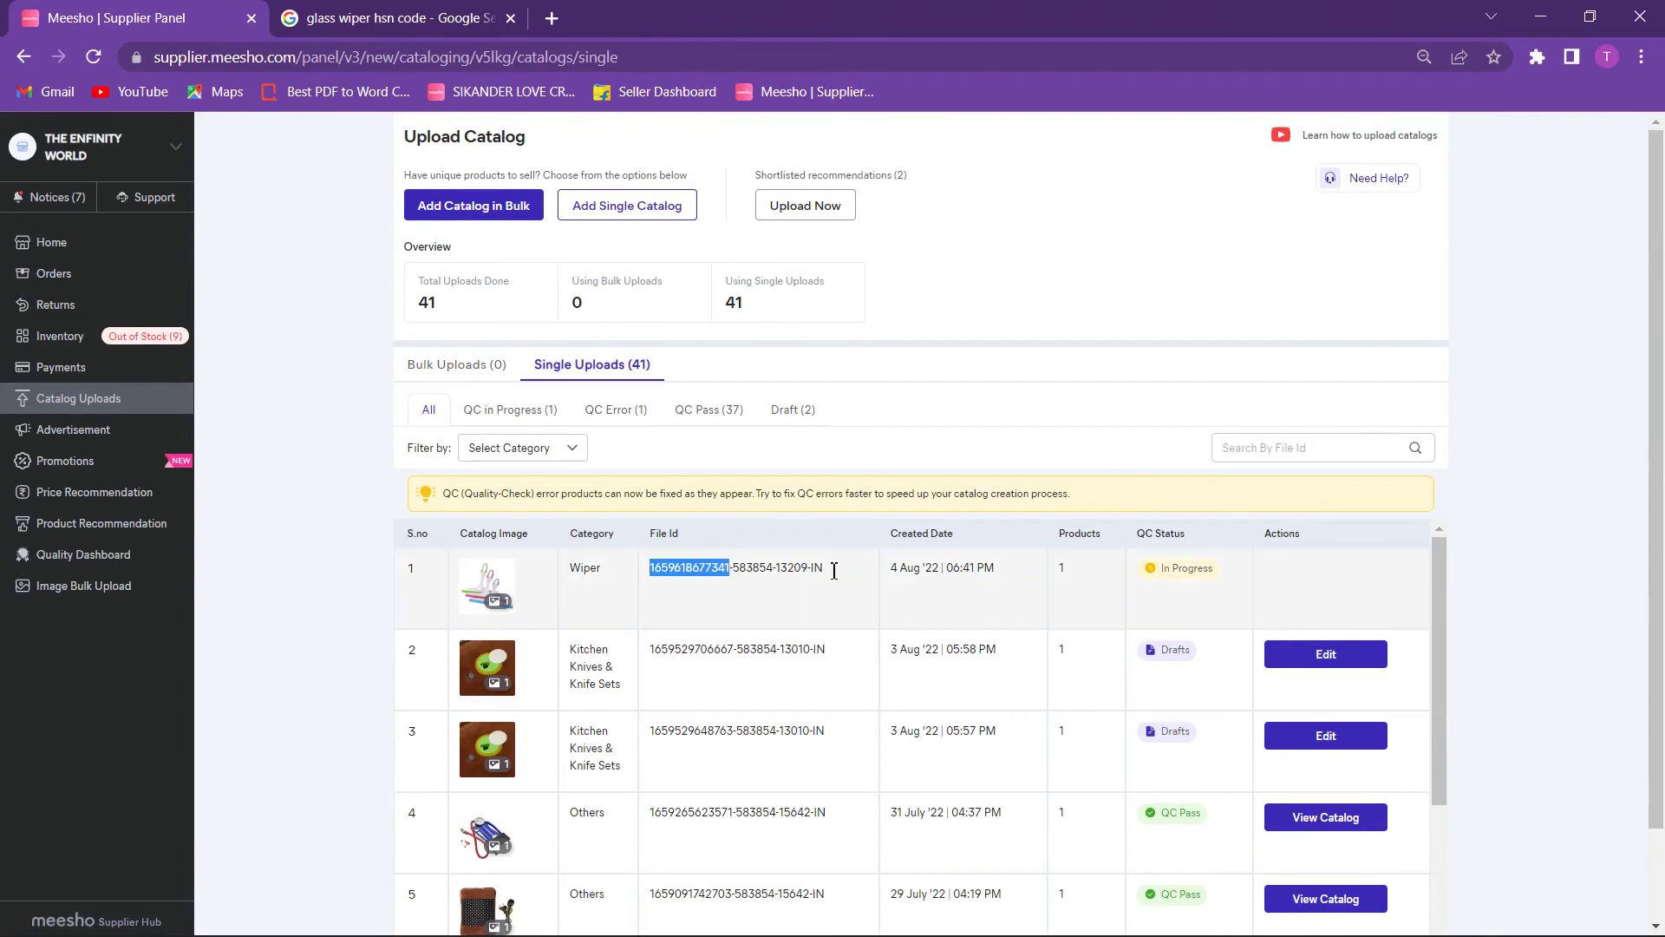
{"action": "left_click", "coordinate": [948, 574]}
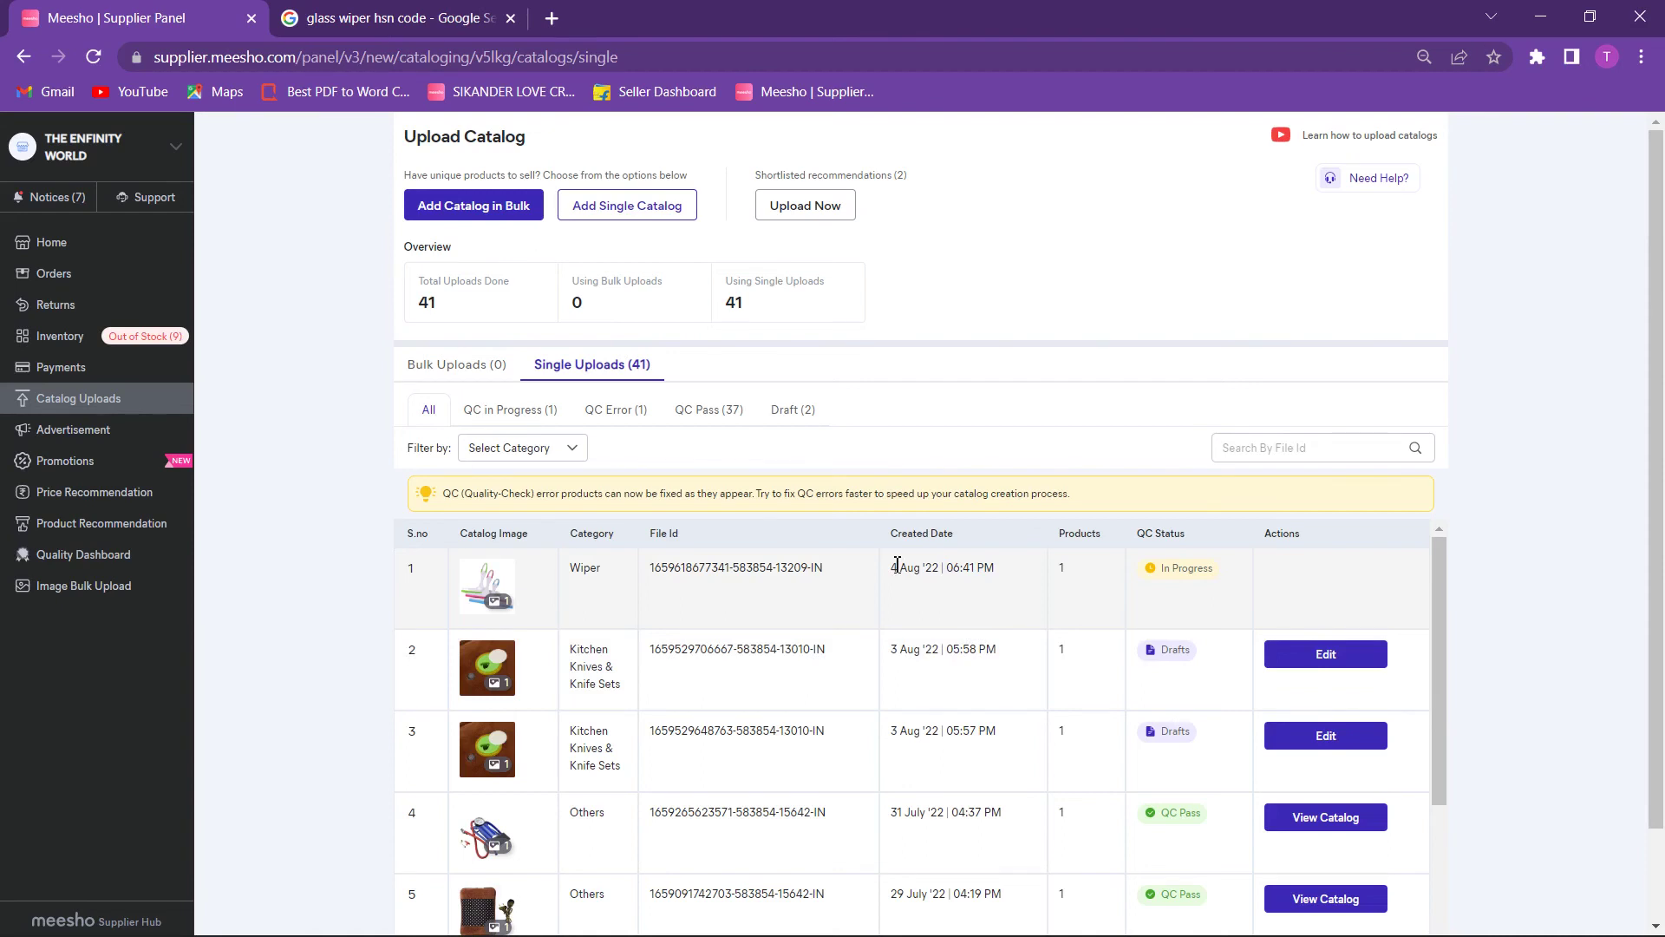
{"action": "left_click", "coordinate": [630, 419]}
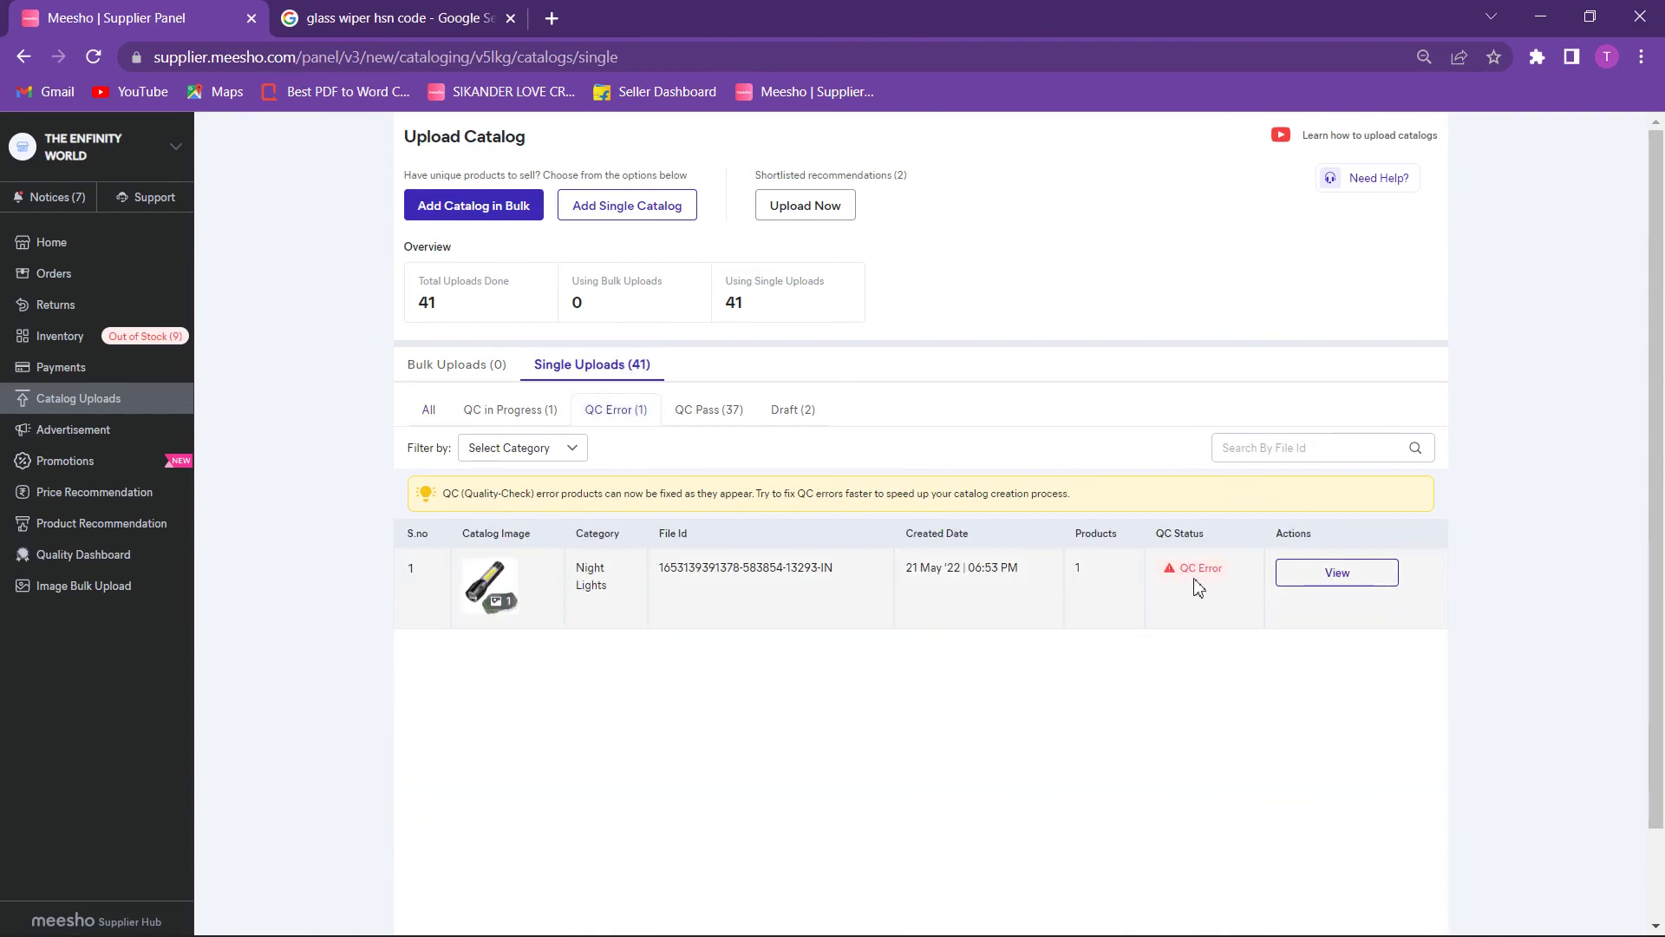
{"action": "left_click", "coordinate": [513, 408]}
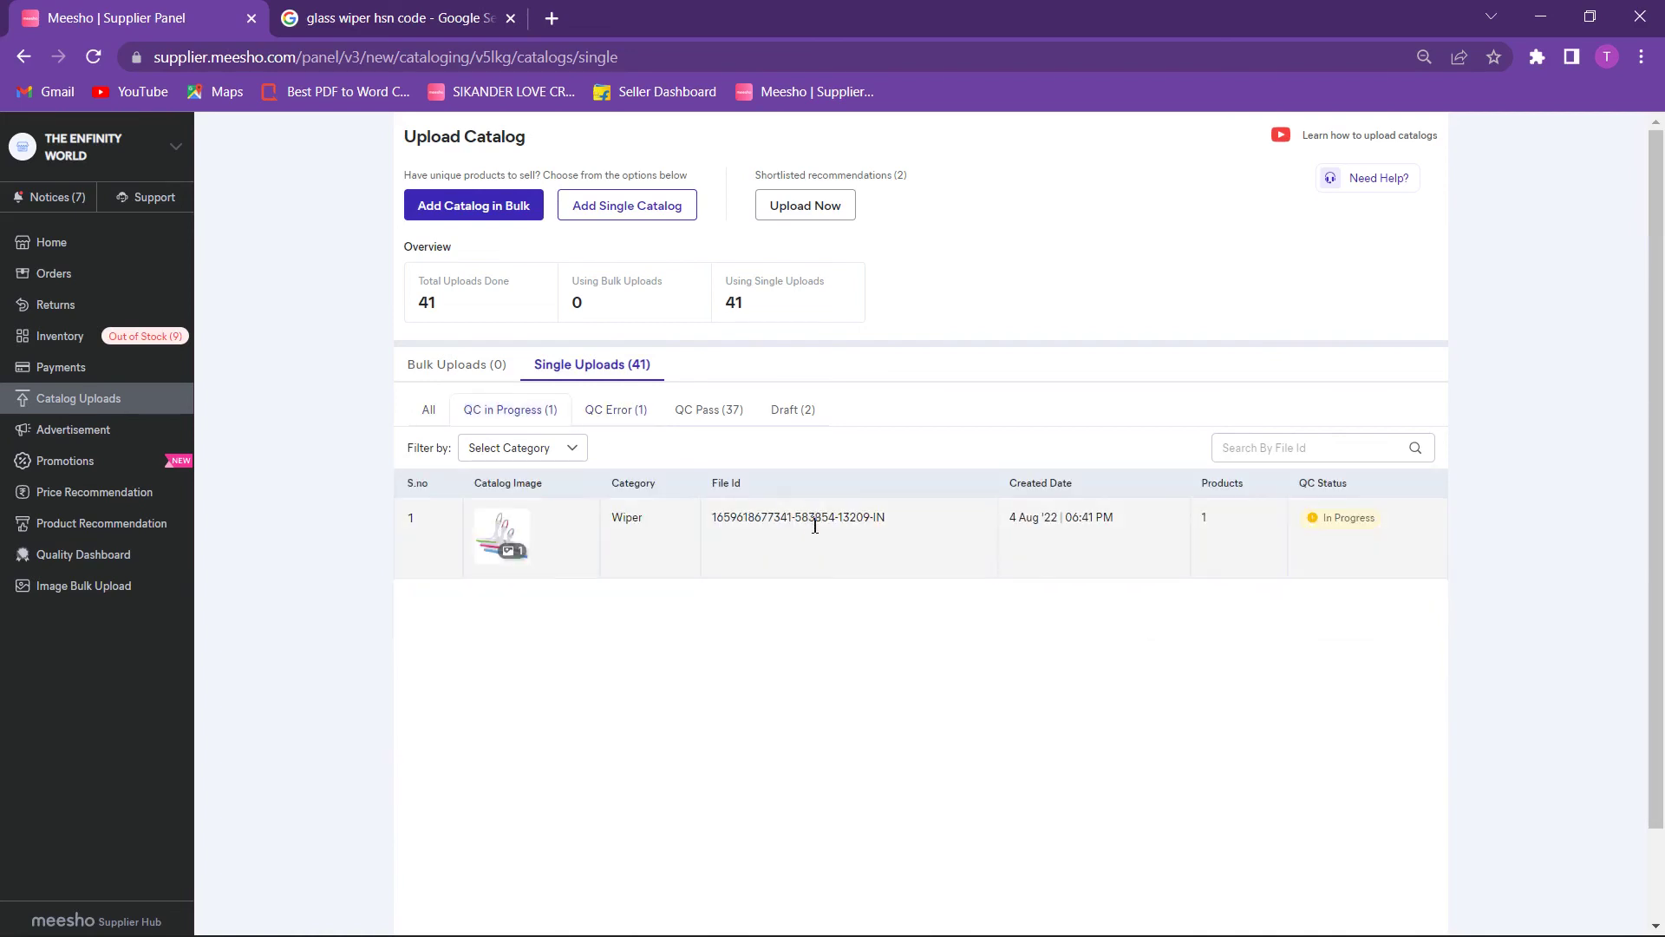